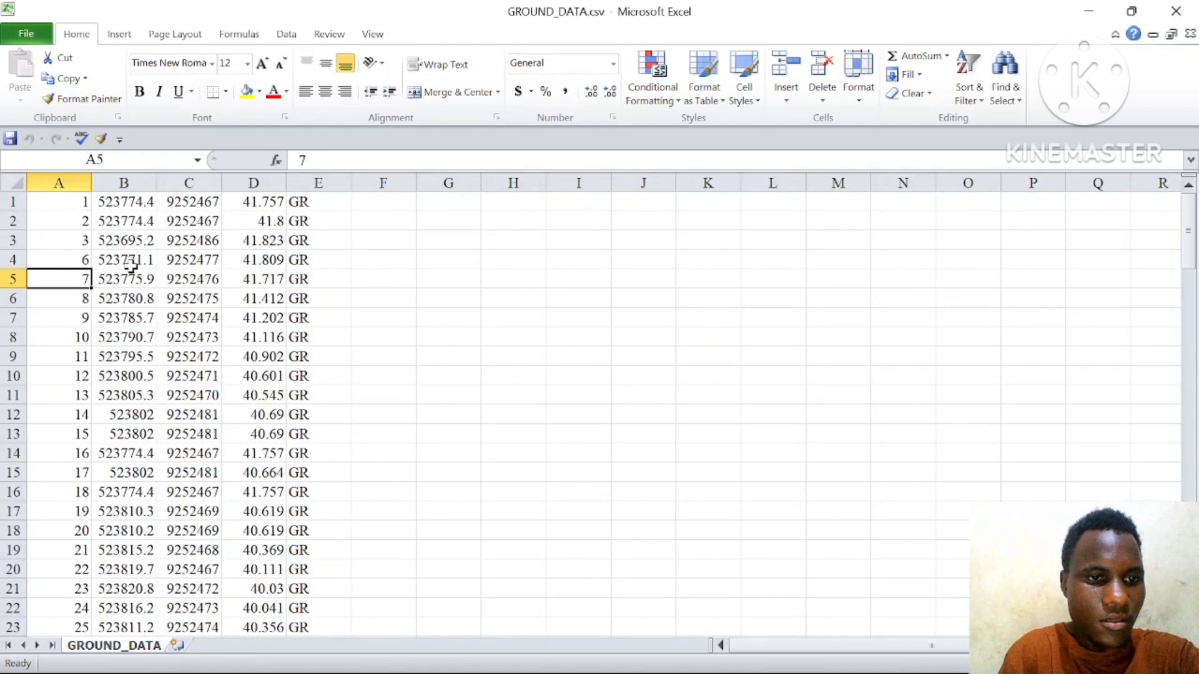
Step: Examine the easting, northing and description columns of the ground survey points in GROUND_DATA.csv
{"action": "left_click", "coordinate": [131, 266]}
{"action": "left_click", "coordinate": [204, 261]}
{"action": "left_click", "coordinate": [308, 280]}
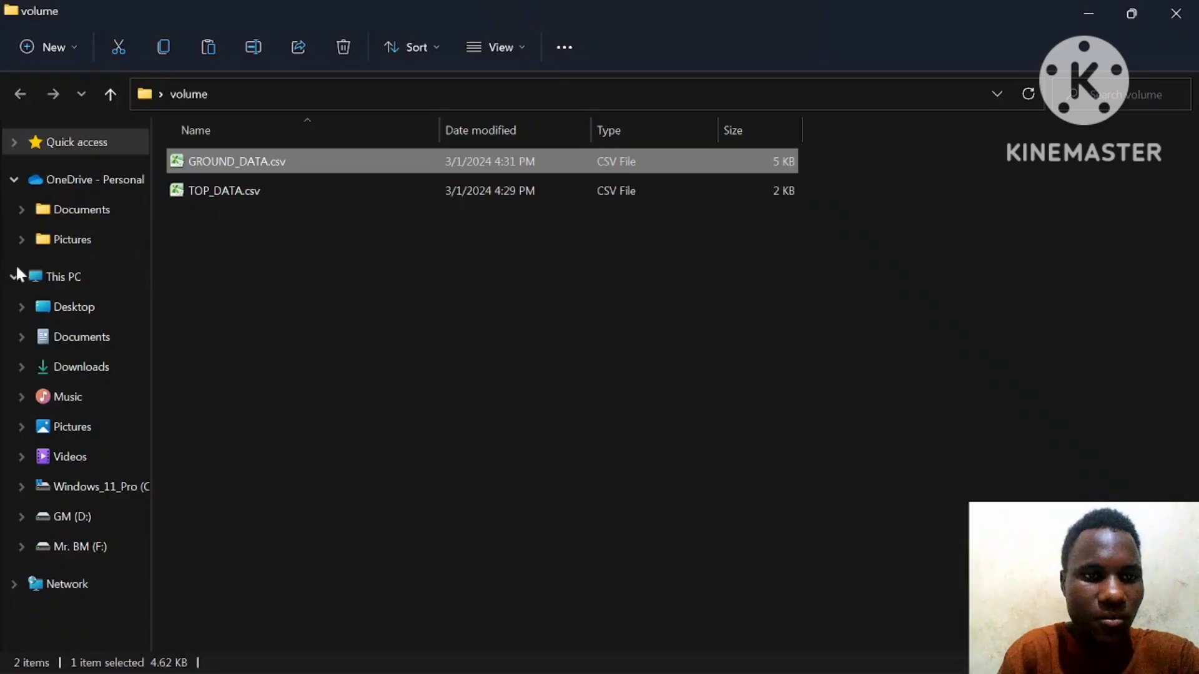
Step: Open TOP_DATA.csv from the volume folder, examine its point number, coordinate and description columns, and close it
{"action": "double_click", "coordinate": [298, 191]}
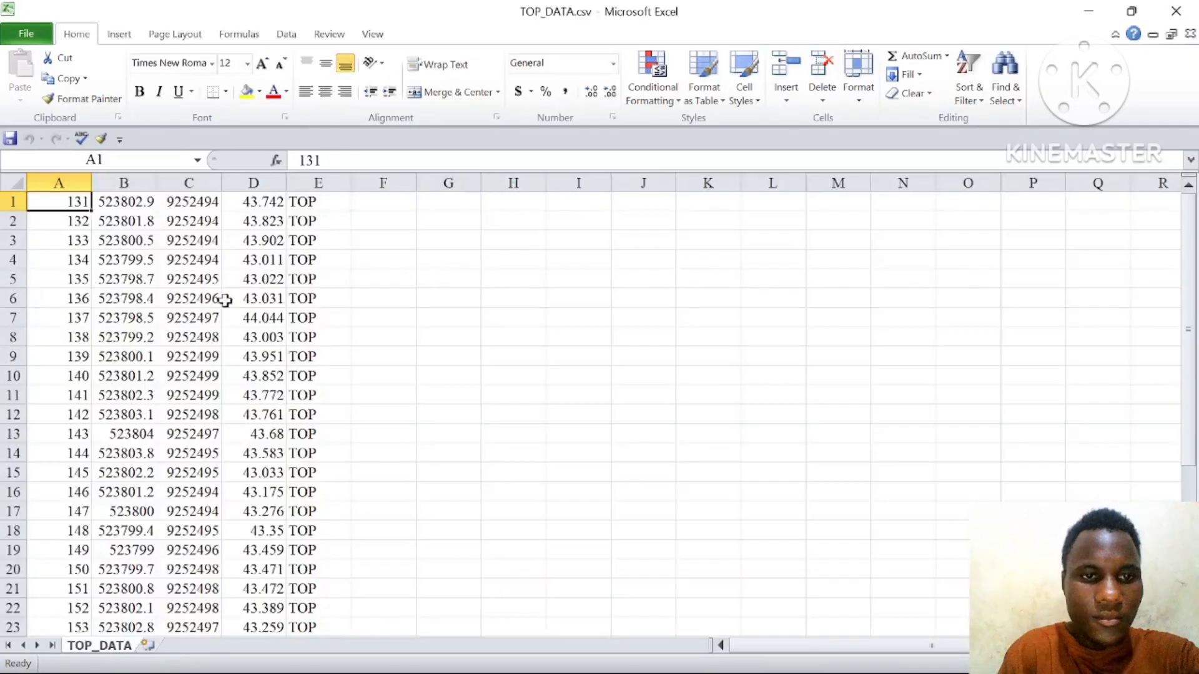
{"action": "left_click", "coordinate": [91, 259]}
{"action": "left_click", "coordinate": [136, 257]}
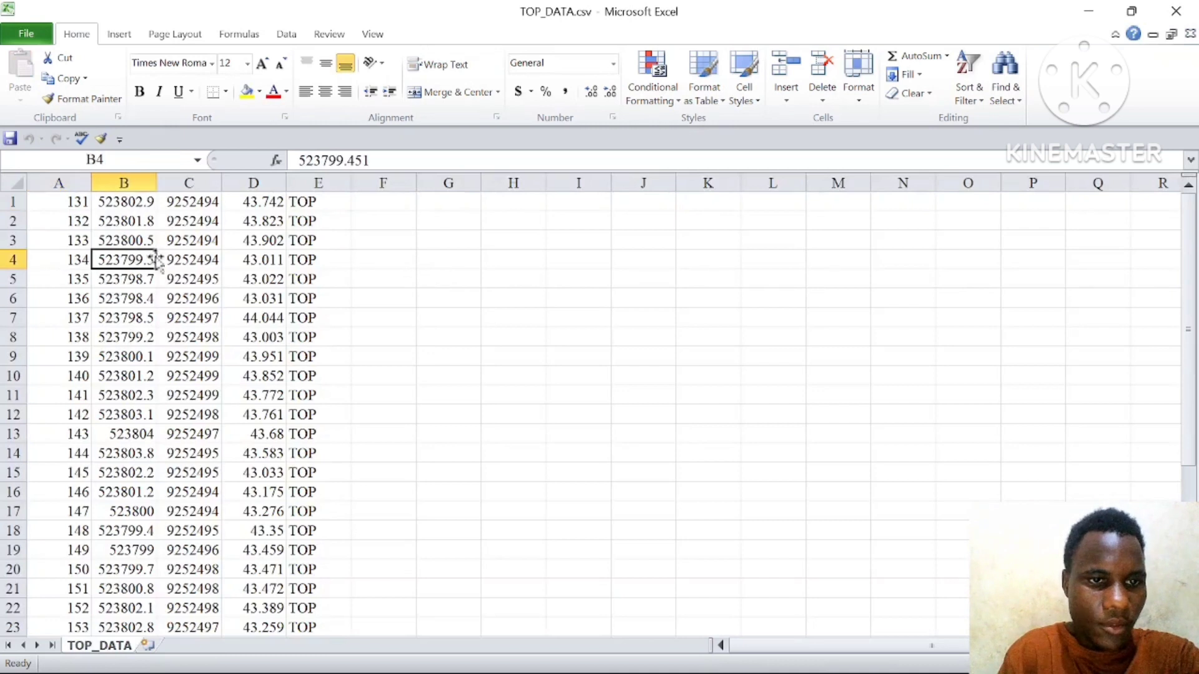
{"action": "left_click", "coordinate": [218, 243]}
{"action": "left_click", "coordinate": [322, 259]}
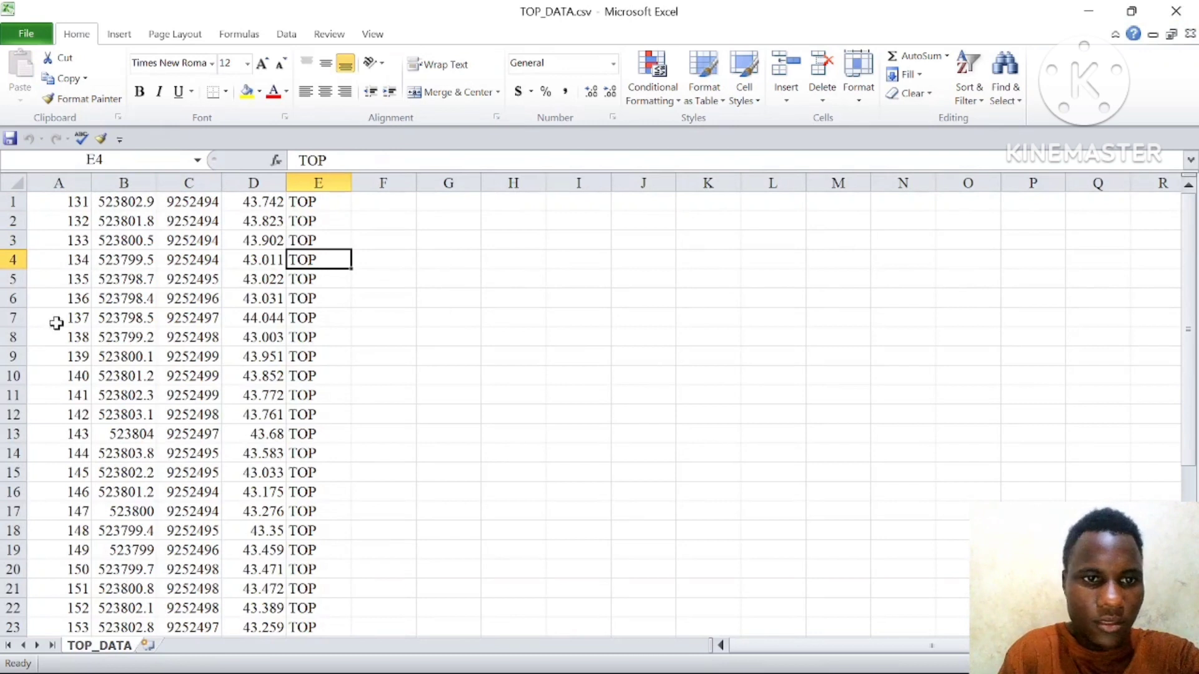
{"action": "left_click", "coordinate": [1175, 11]}
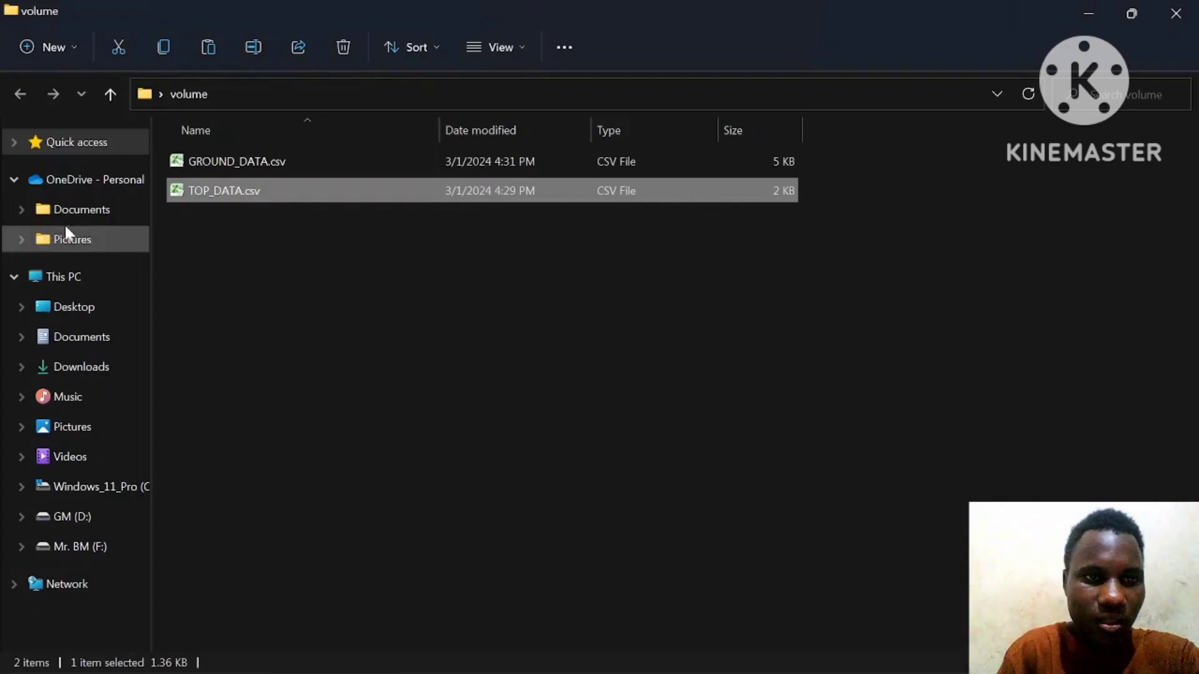
Step: Reopen GROUND_DATA.csv, check its description codes, and close both the file and the volume folder
{"action": "left_click", "coordinate": [313, 165]}
{"action": "left_click", "coordinate": [314, 165]}
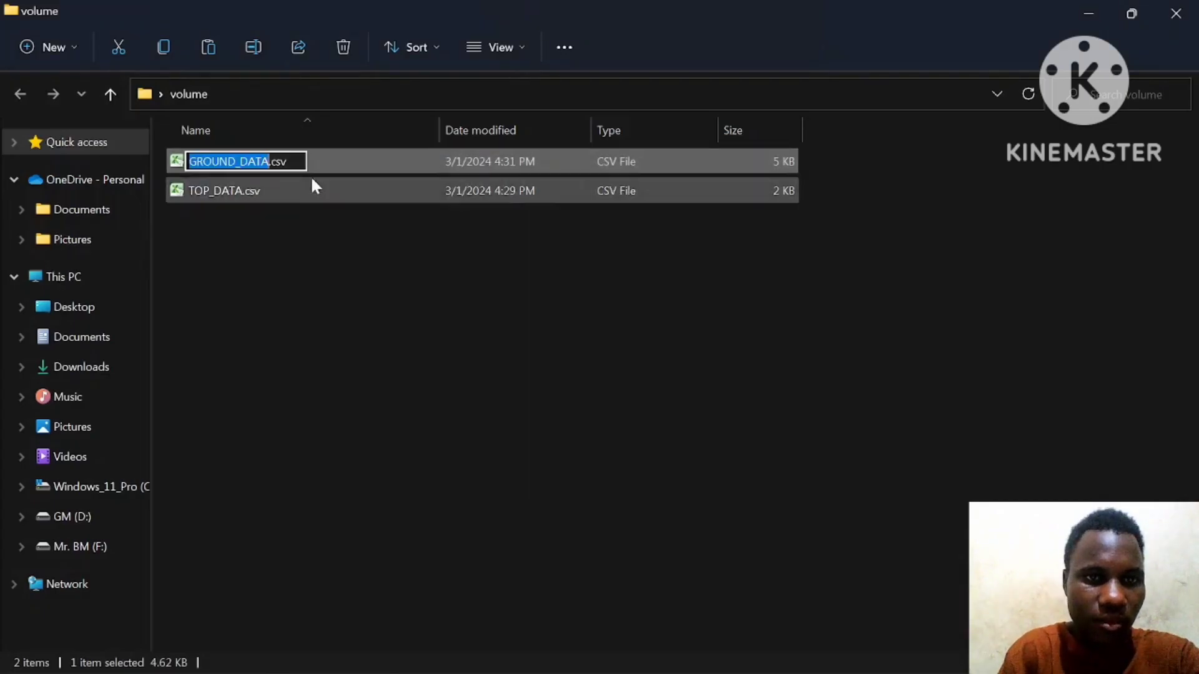
{"action": "left_click", "coordinate": [319, 158]}
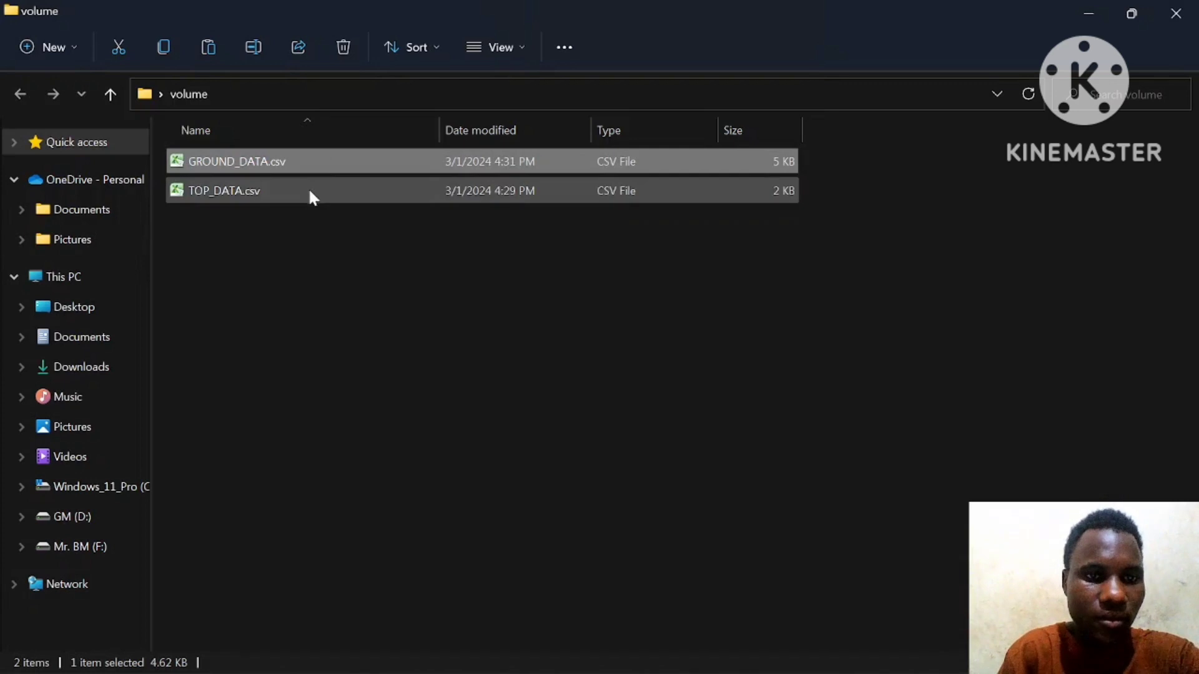
{"action": "double_click", "coordinate": [314, 165]}
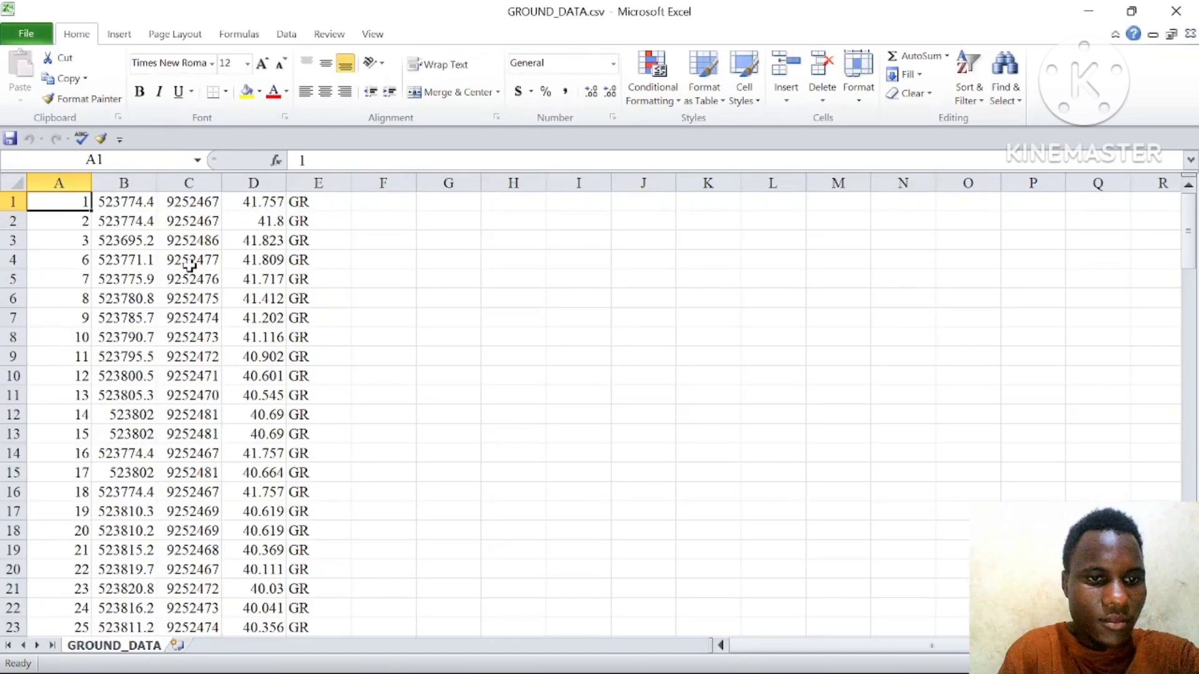
{"action": "left_click", "coordinate": [310, 282]}
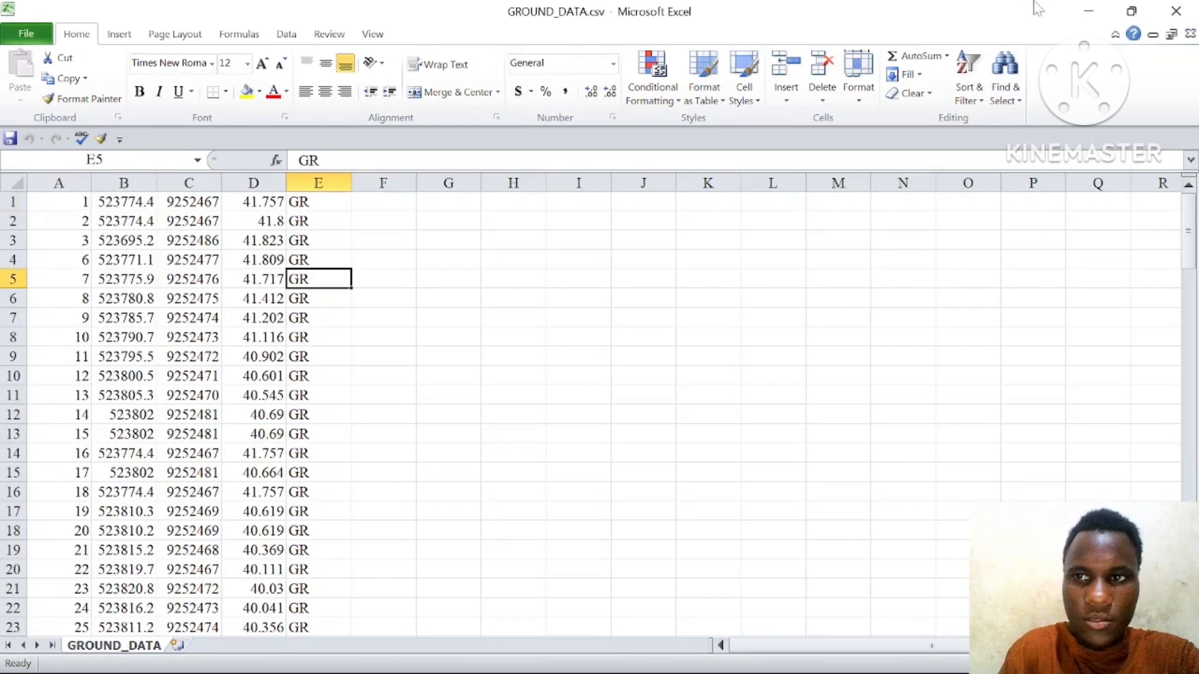
{"action": "left_click", "coordinate": [1176, 11]}
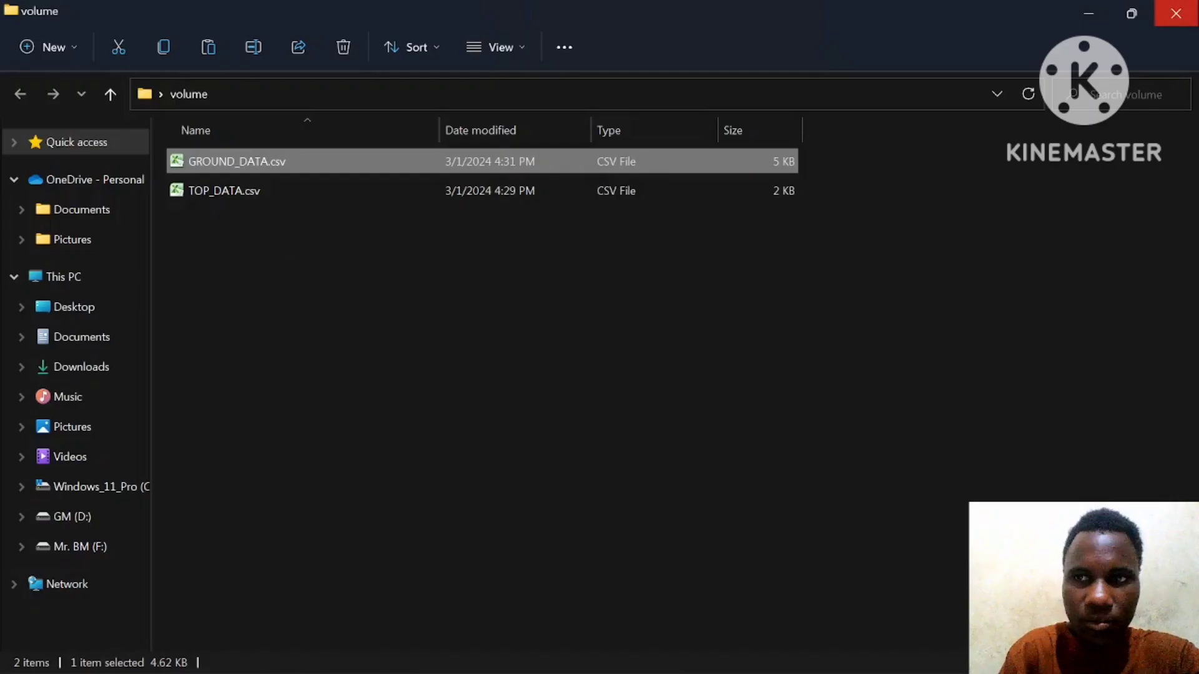
{"action": "left_click", "coordinate": [1175, 12]}
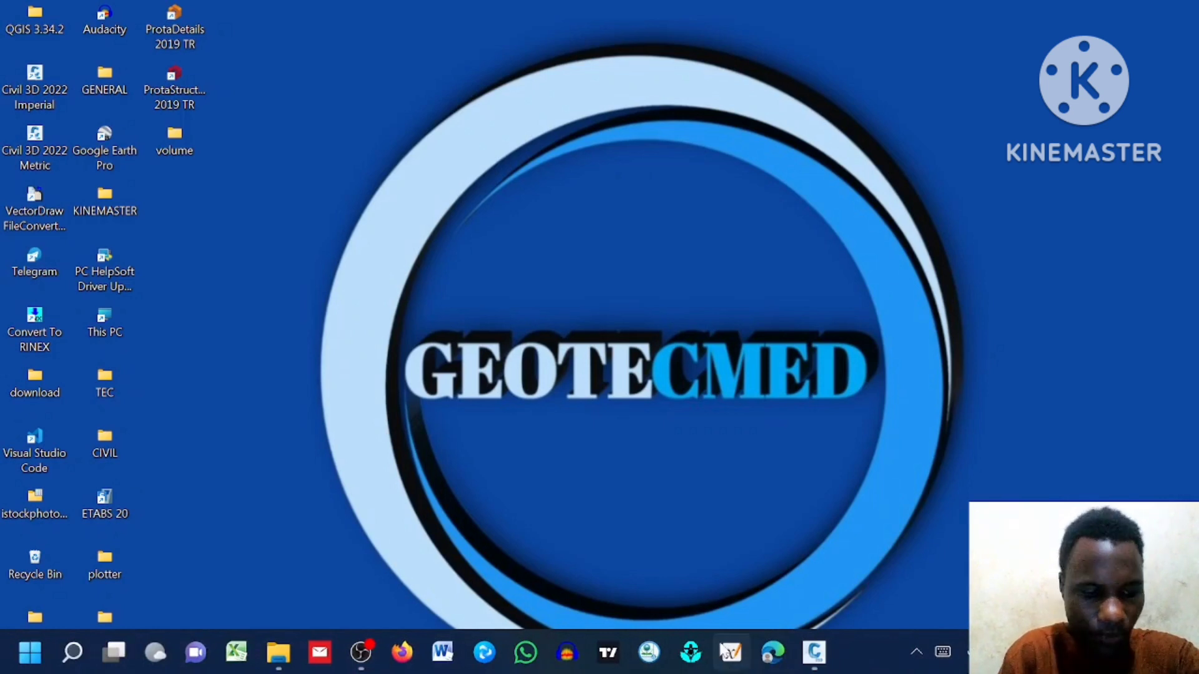
Step: Switch to Civil 3D and close the map Task Pane to leave only the Toolspace docked
{"action": "left_click", "coordinate": [814, 652]}
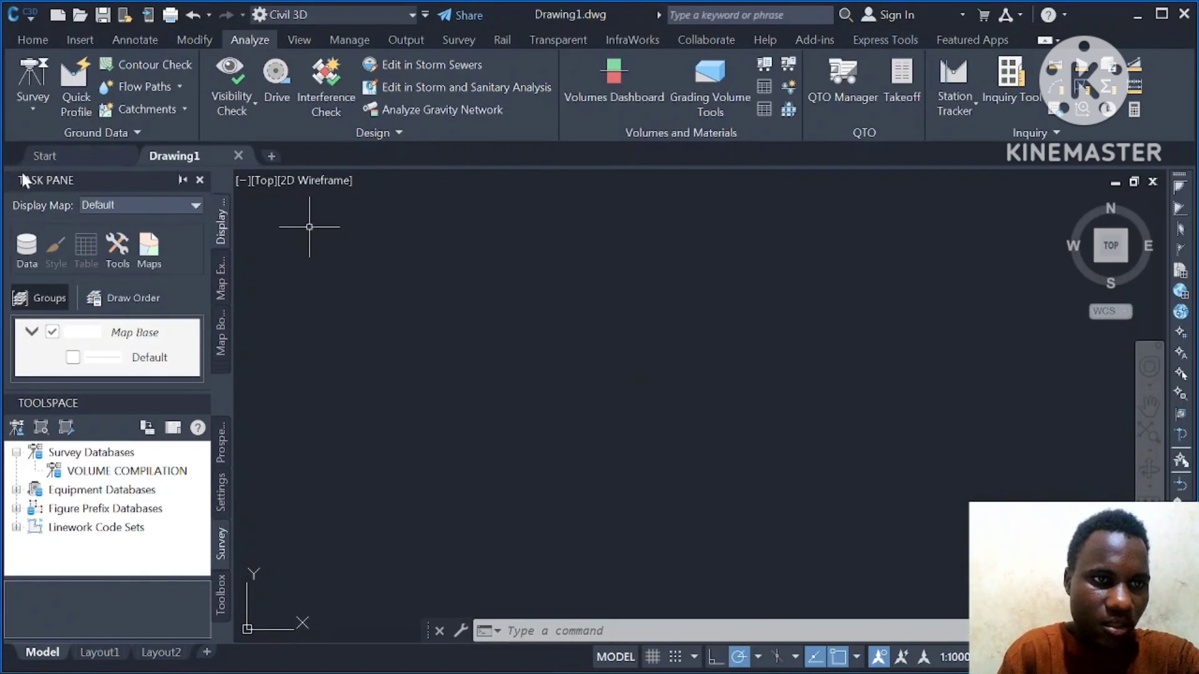
{"action": "left_click", "coordinate": [200, 177]}
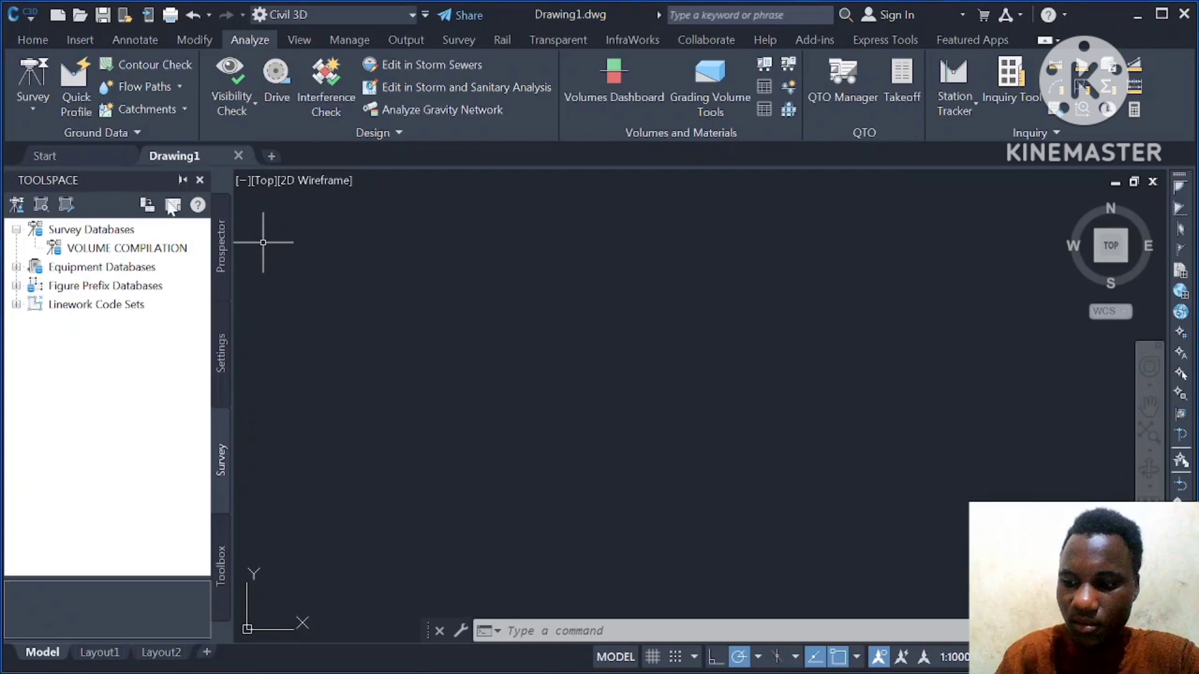
Step: Look through the Toolspace's Settings, Prospector and Survey collections and the actions available for the VOLUME COMPILATION survey database
{"action": "left_click", "coordinate": [219, 358]}
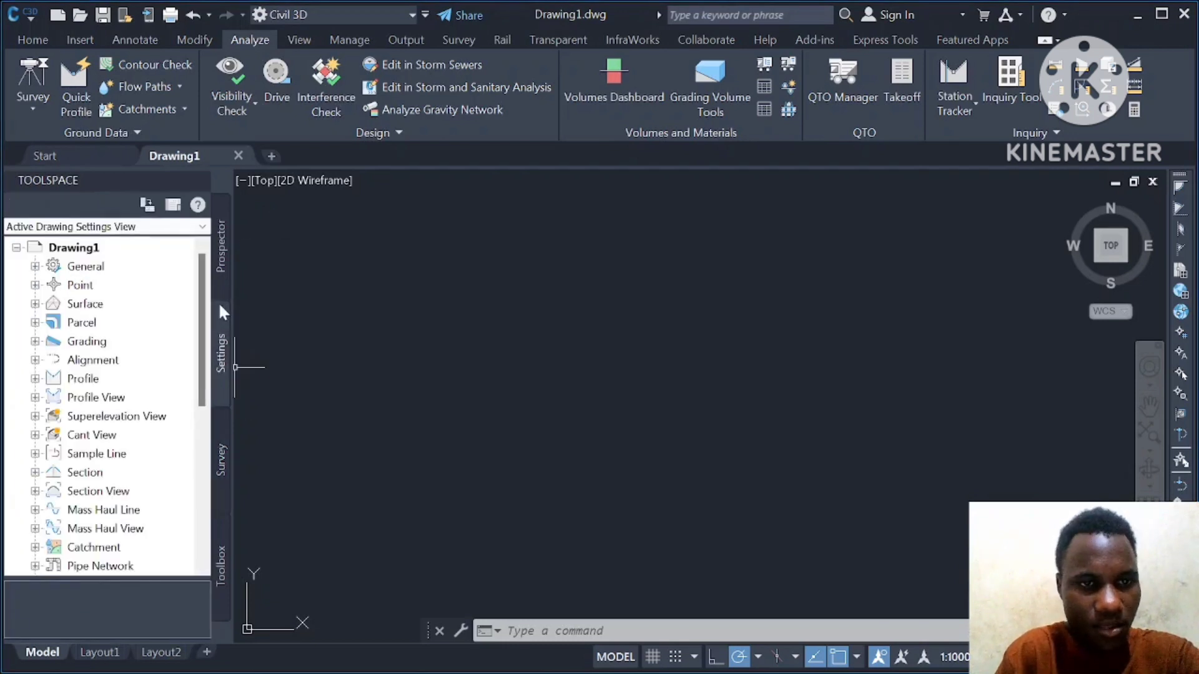
{"action": "left_click", "coordinate": [220, 258]}
{"action": "left_click", "coordinate": [220, 455]}
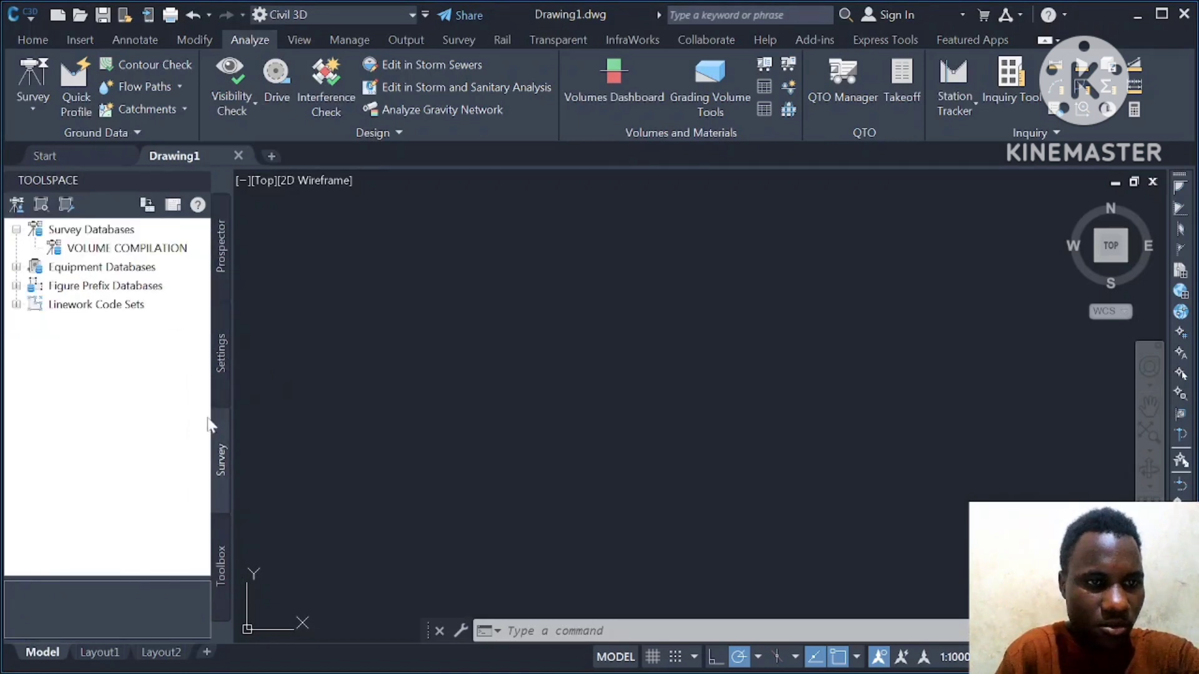
{"action": "left_click", "coordinate": [86, 231]}
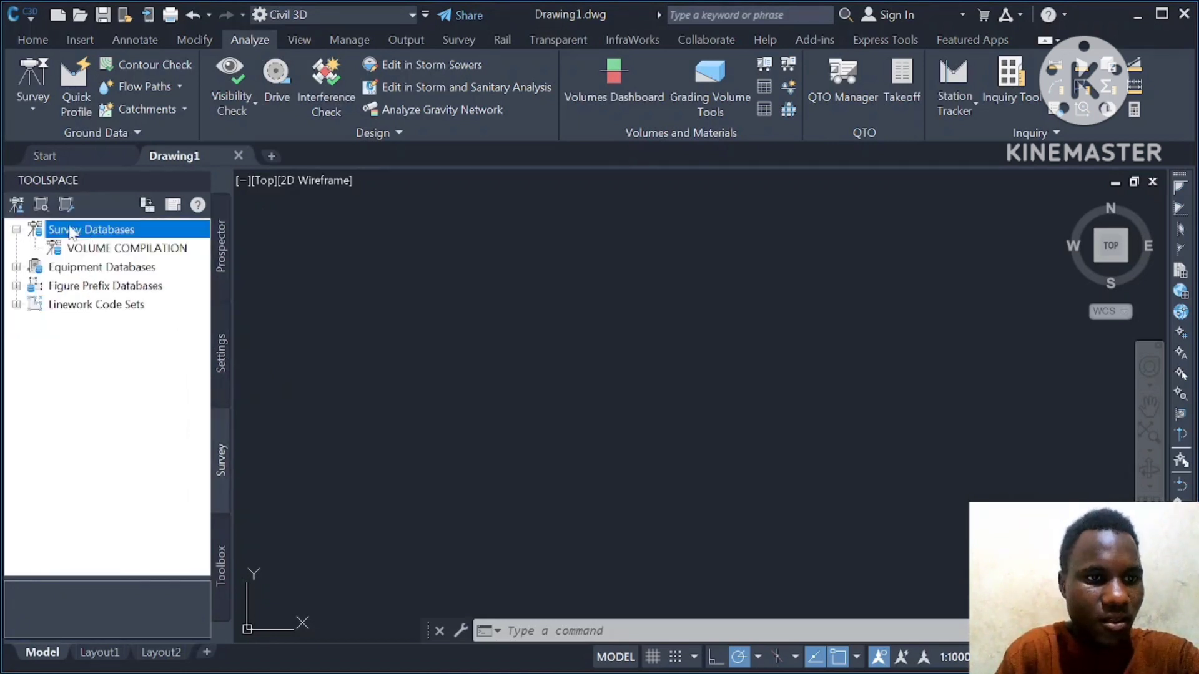
{"action": "left_click", "coordinate": [104, 250]}
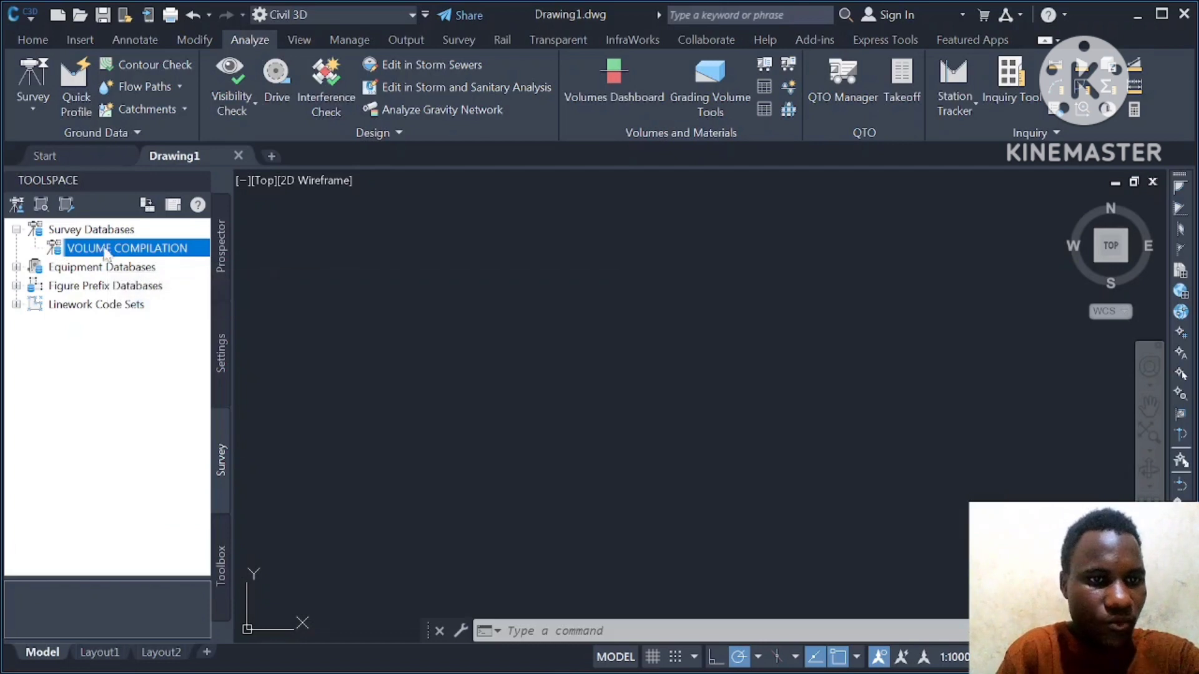
{"action": "right_click", "coordinate": [109, 250]}
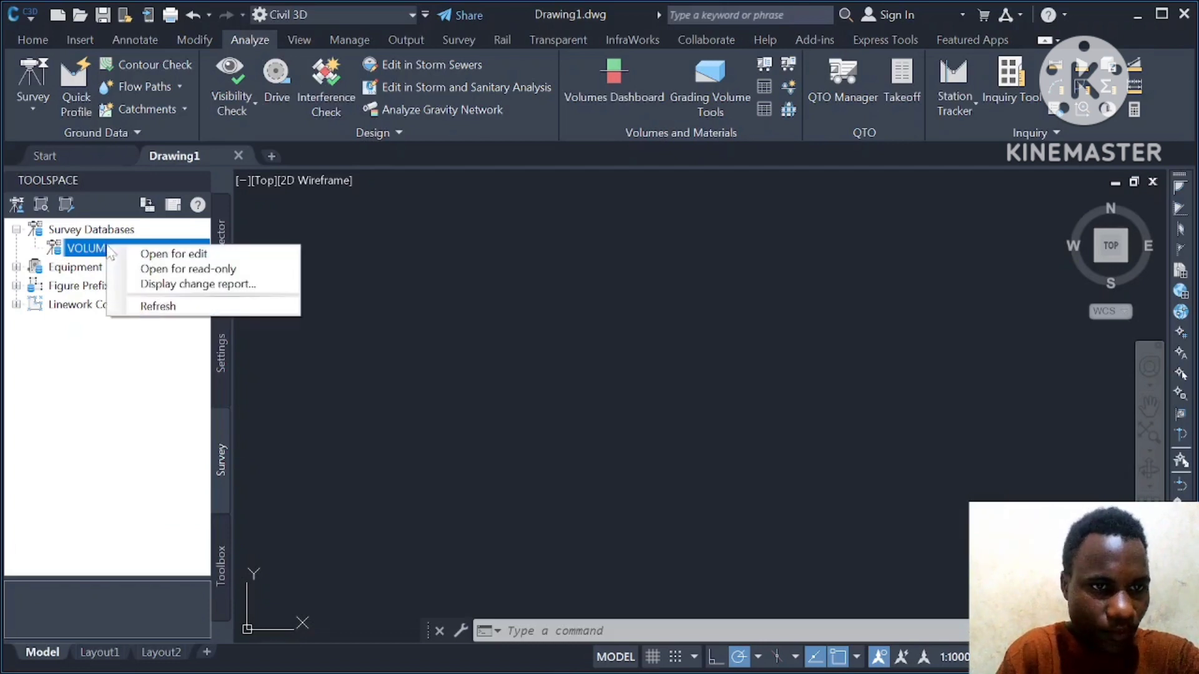
{"action": "left_click", "coordinate": [149, 358]}
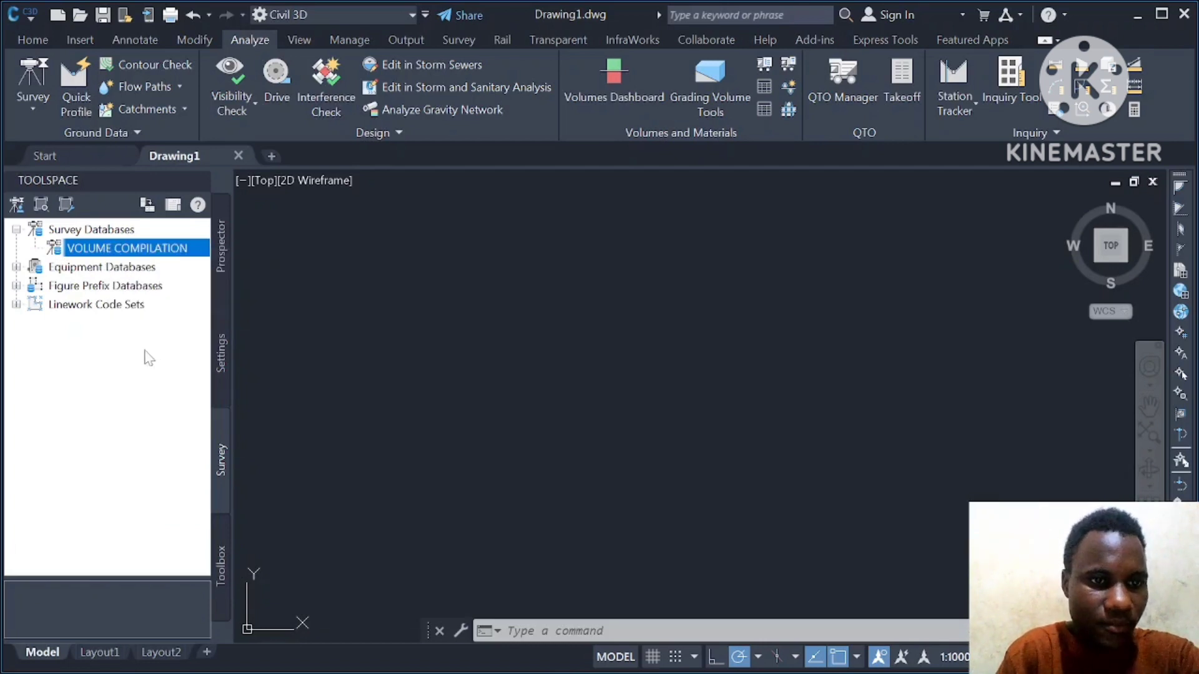
{"action": "left_click", "coordinate": [222, 268]}
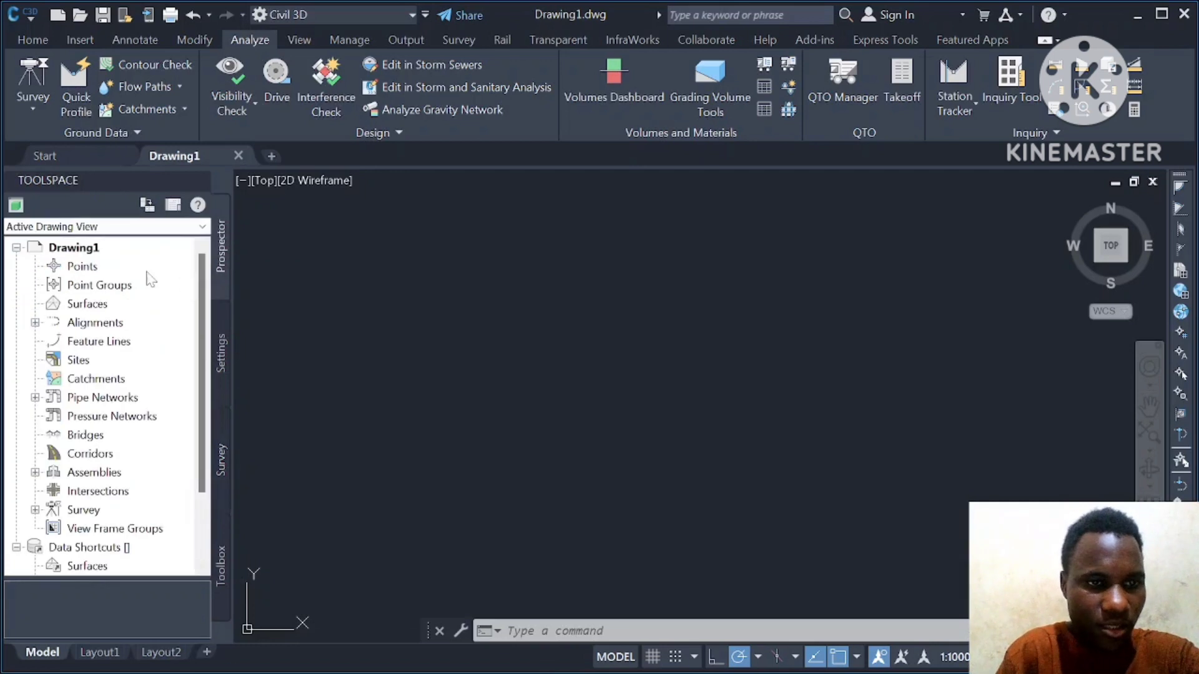
{"action": "left_click", "coordinate": [222, 465]}
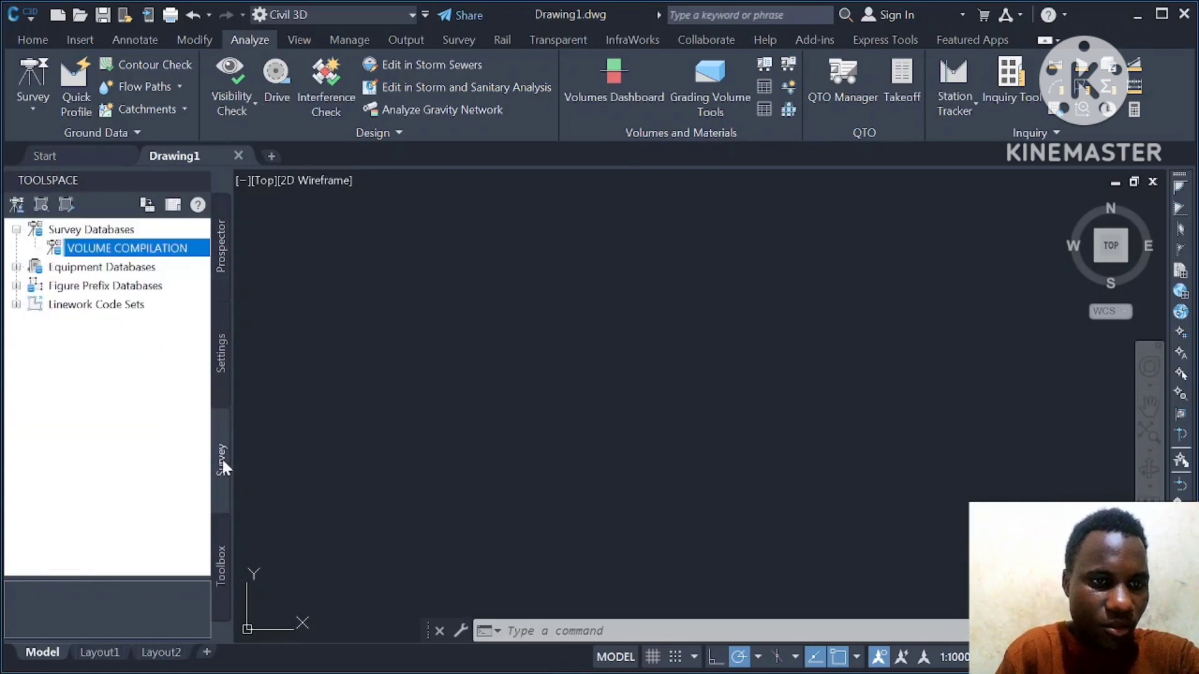
{"action": "left_click", "coordinate": [217, 354]}
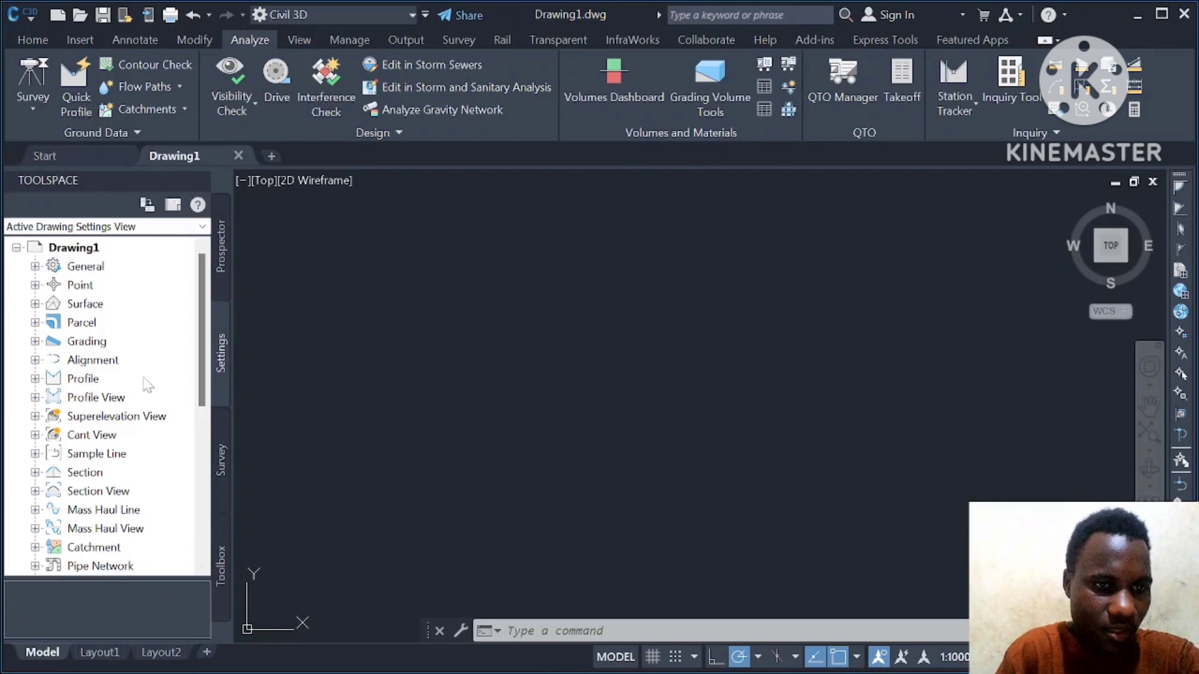
{"action": "left_click", "coordinate": [226, 473]}
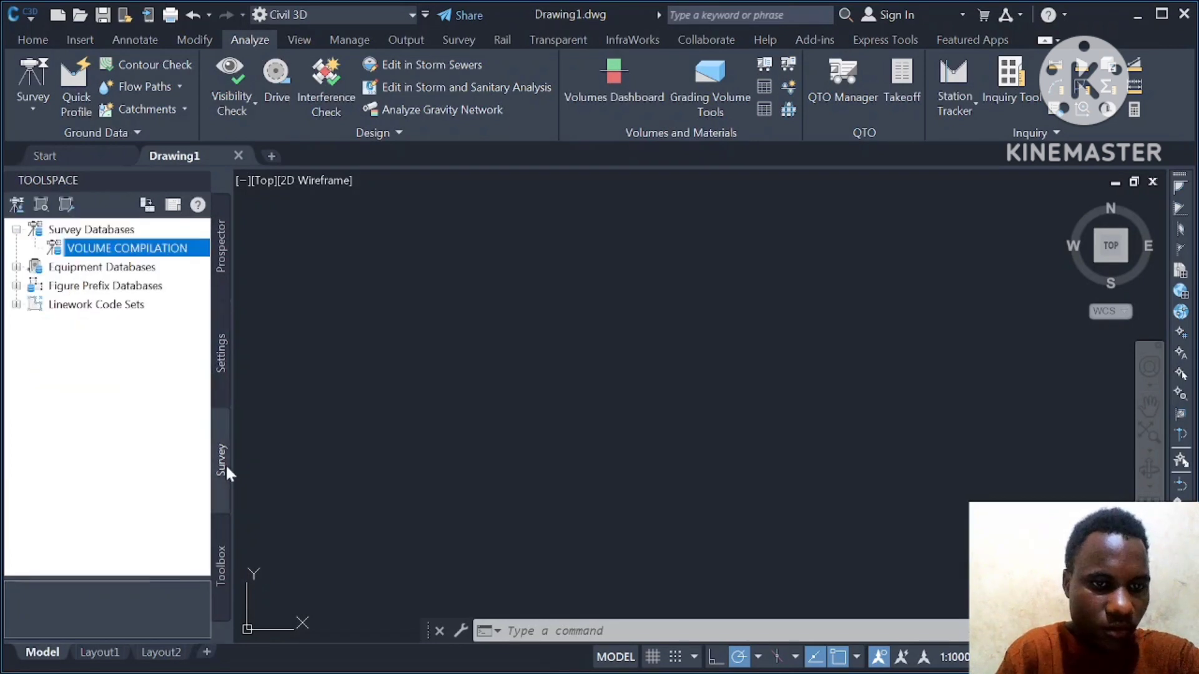
{"action": "right_click", "coordinate": [113, 249]}
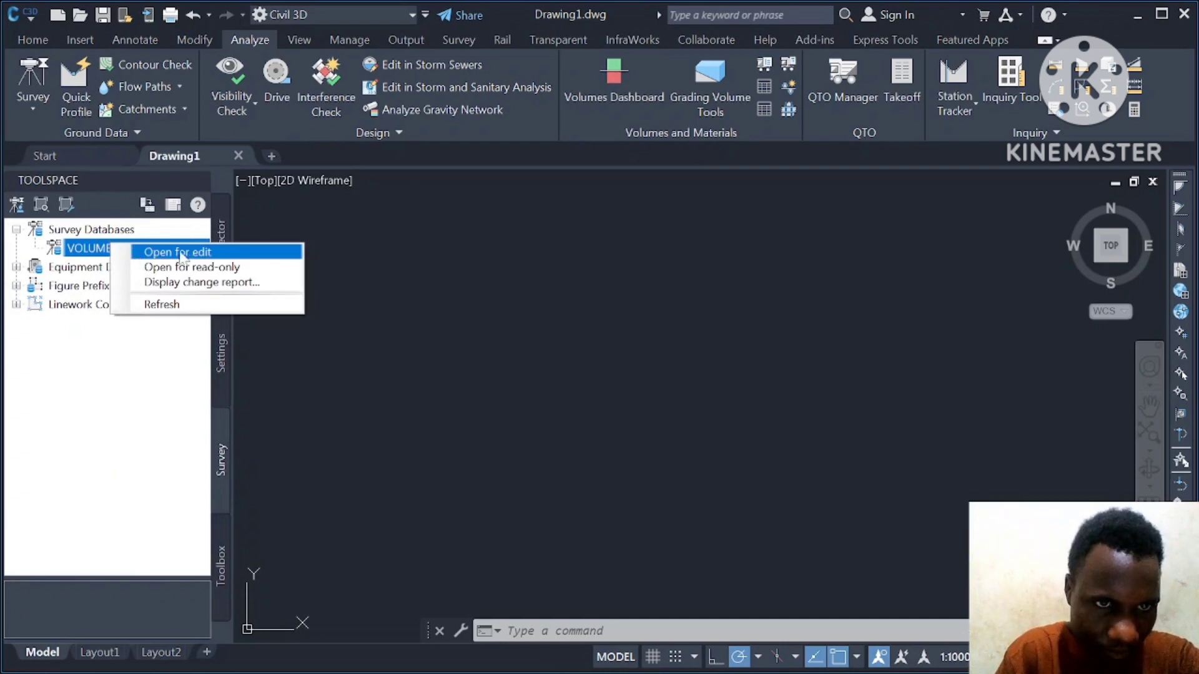
{"action": "left_click", "coordinate": [348, 312]}
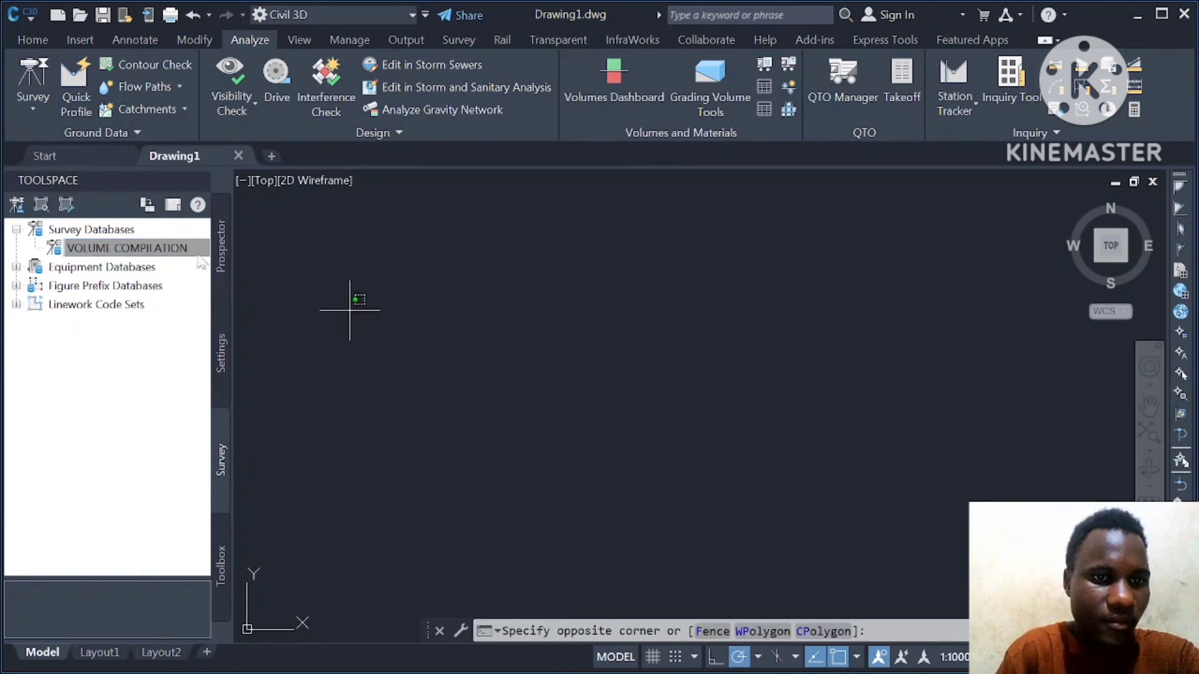
{"action": "left_click", "coordinate": [217, 244]}
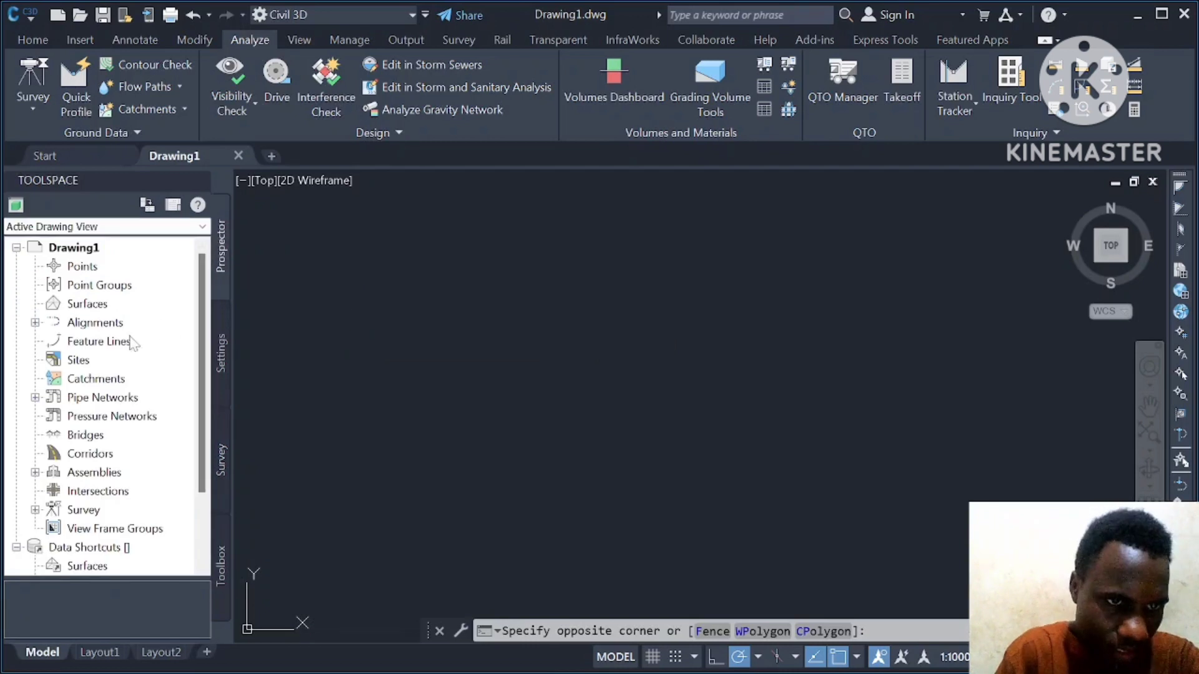
{"action": "left_click", "coordinate": [245, 373]}
{"action": "left_click", "coordinate": [218, 365]}
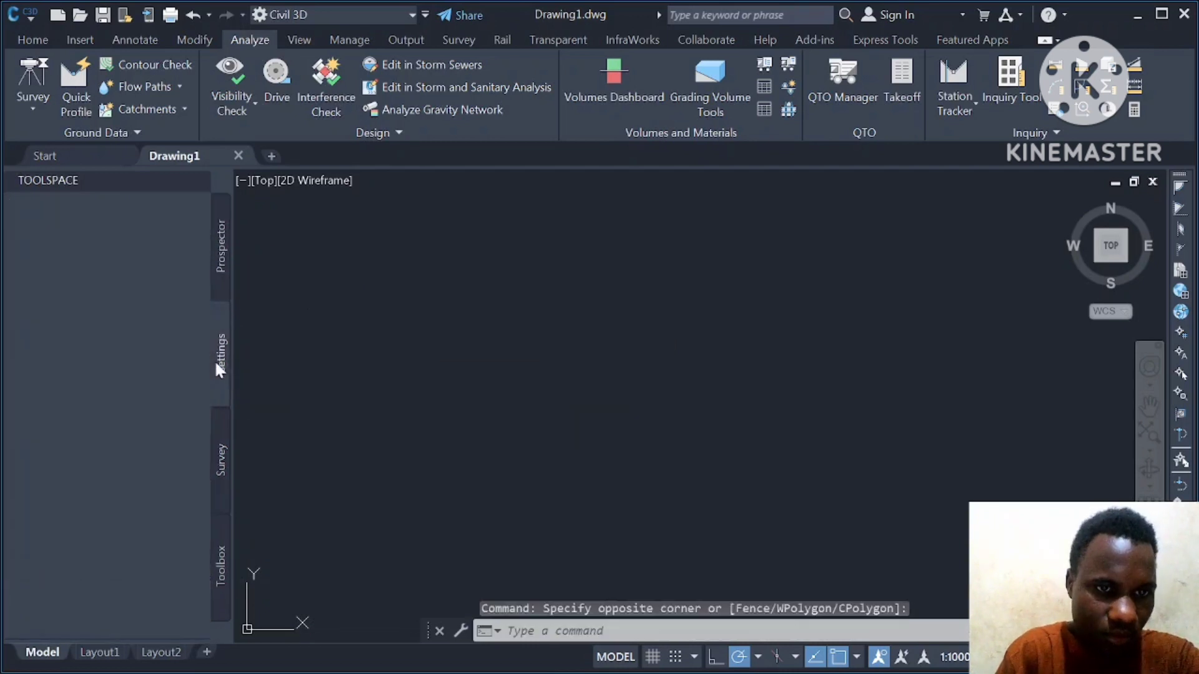
{"action": "left_click", "coordinate": [222, 465]}
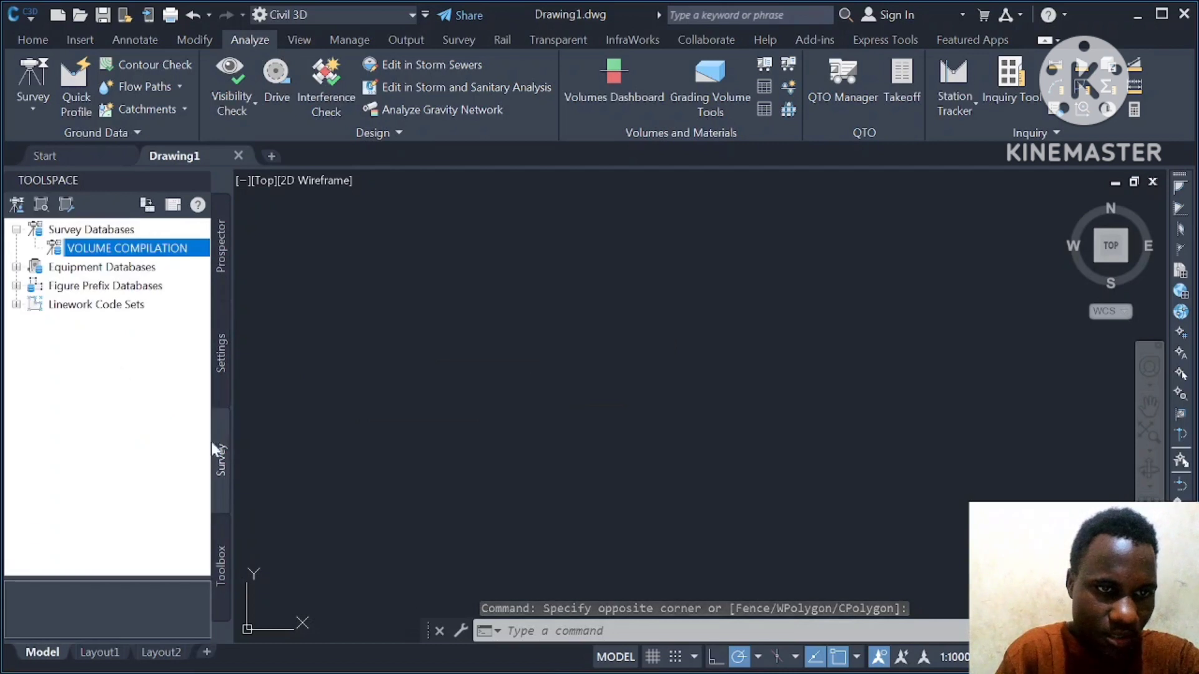
{"action": "right_click", "coordinate": [99, 252]}
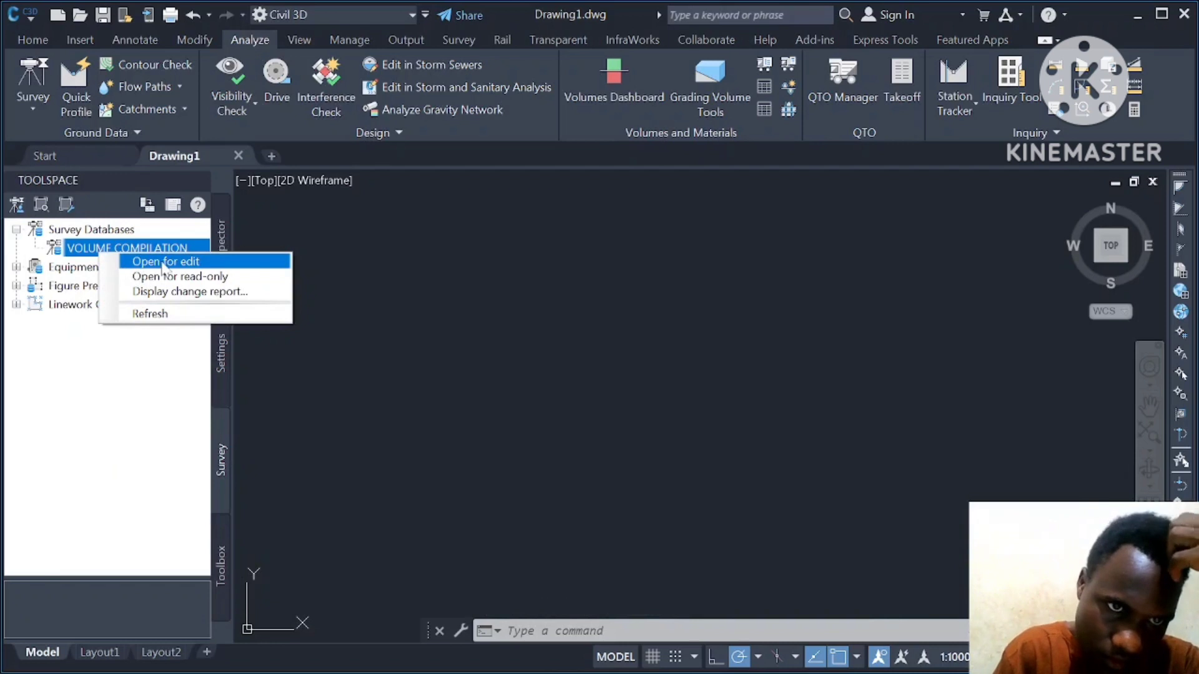
{"action": "left_click", "coordinate": [96, 249]}
Step: Create a new local survey database named VOOLUME
{"action": "right_click", "coordinate": [88, 231]}
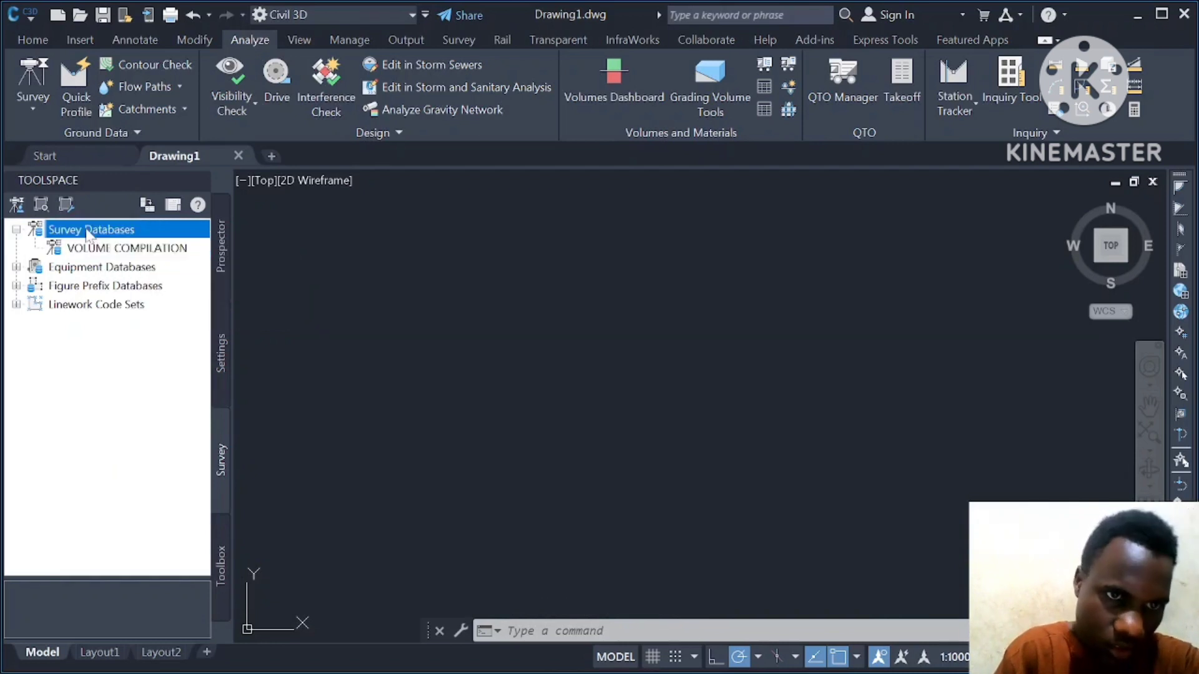
{"action": "left_click", "coordinate": [165, 237]}
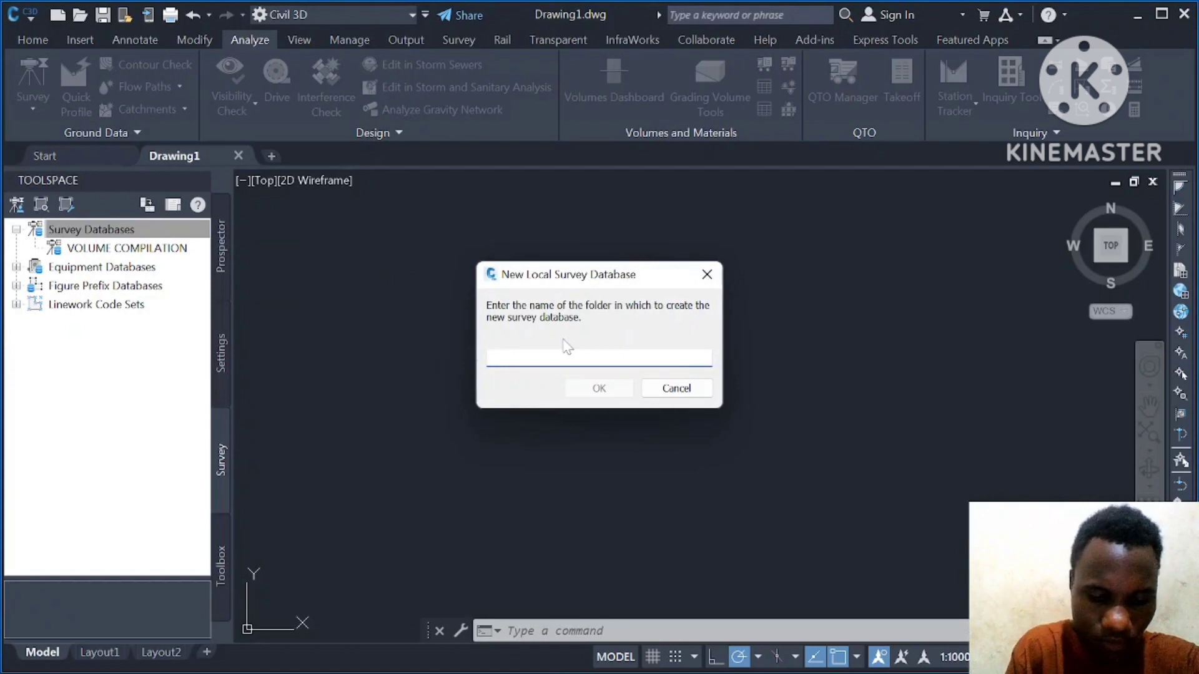
{"action": "type", "text": "VOOLUME"}
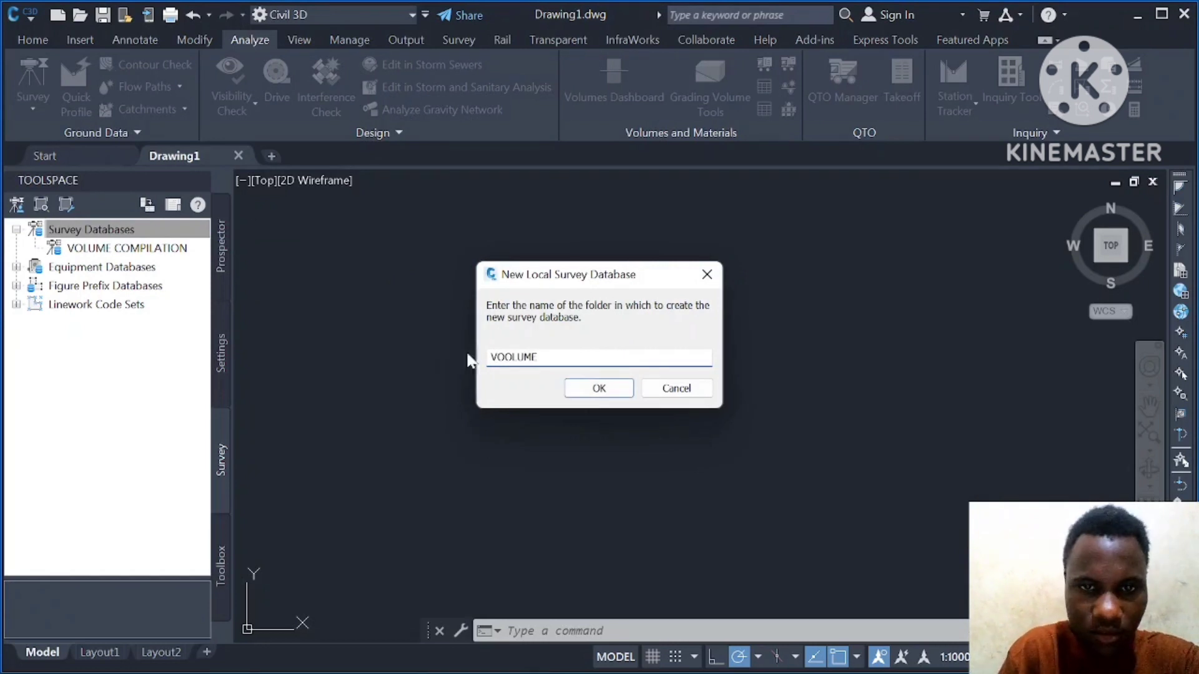
{"action": "left_click", "coordinate": [600, 387]}
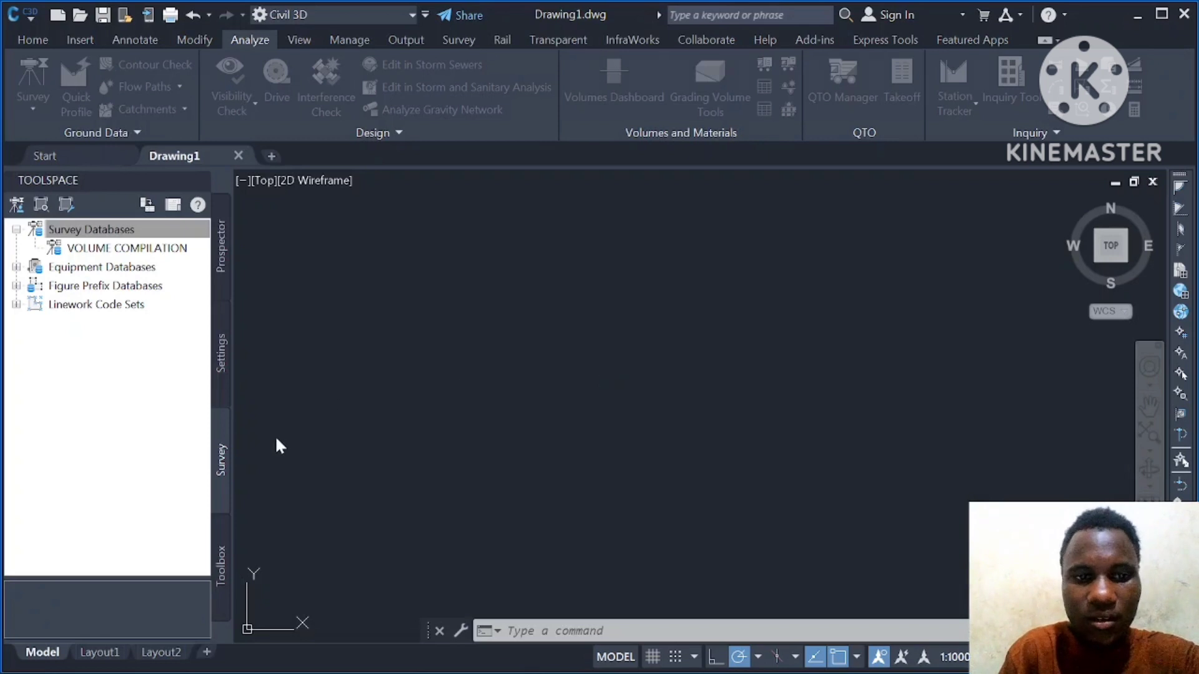
Step: Start a survey data import from the VOOLUME database's import events and choose VOOLUME as the target database
{"action": "left_click", "coordinate": [118, 286]}
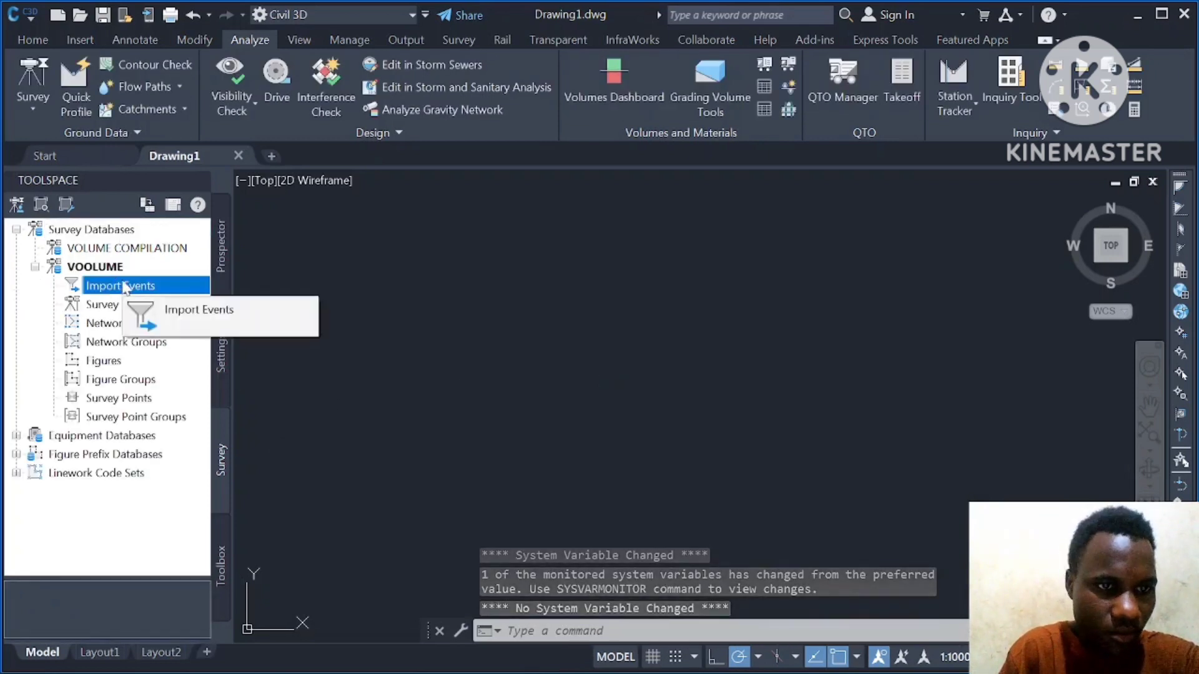
{"action": "right_click", "coordinate": [130, 286]}
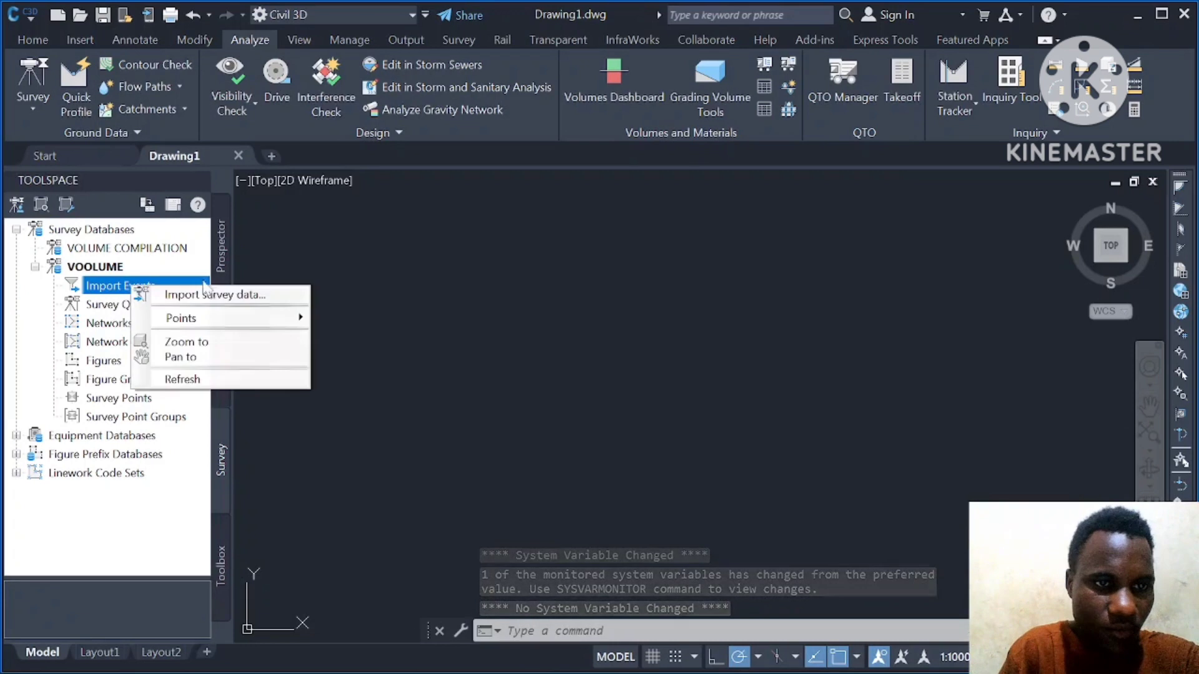
{"action": "left_click", "coordinate": [241, 296]}
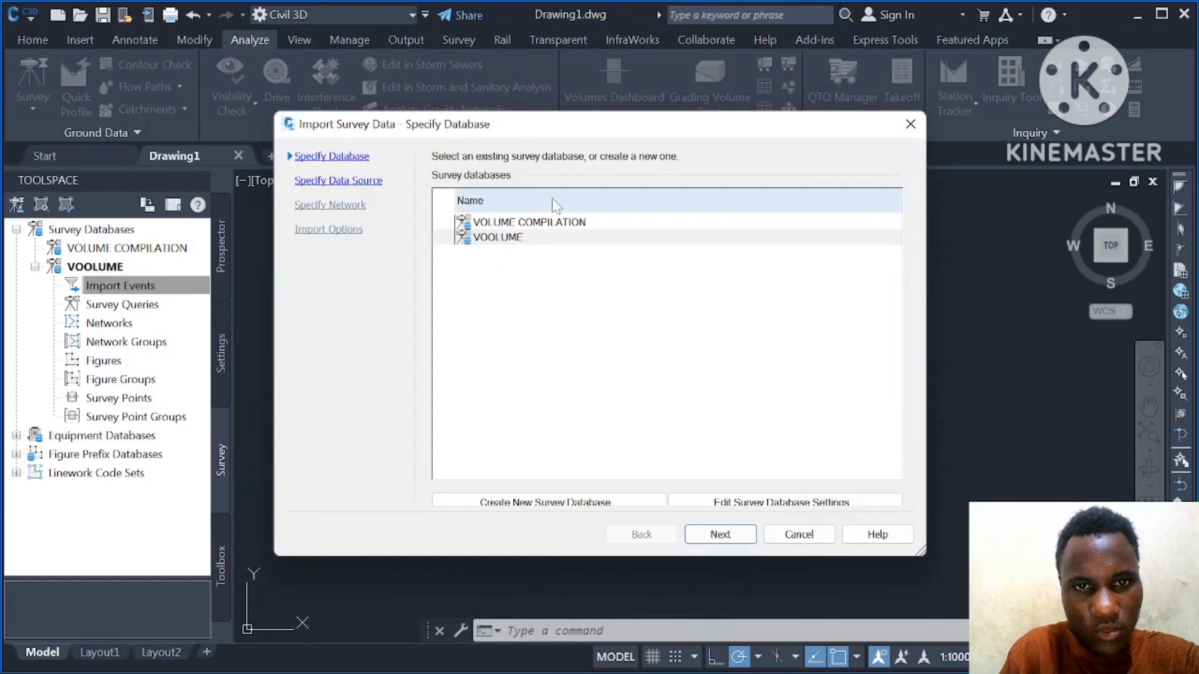
{"action": "left_click", "coordinate": [500, 243]}
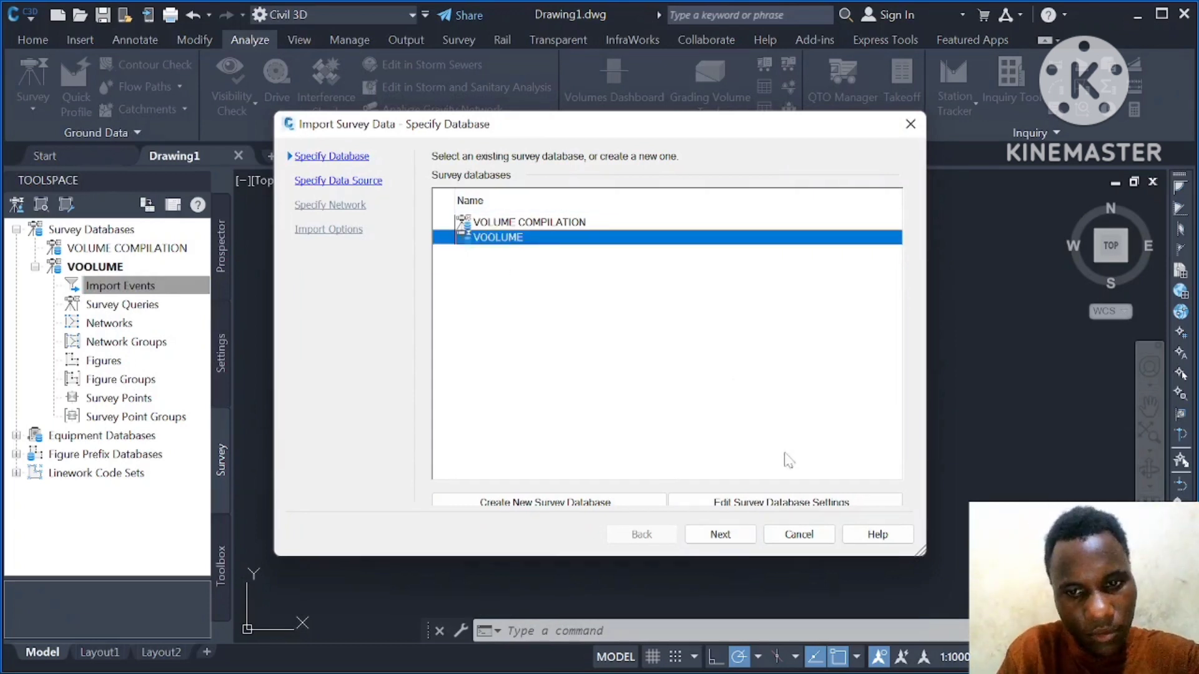
{"action": "left_click", "coordinate": [712, 531]}
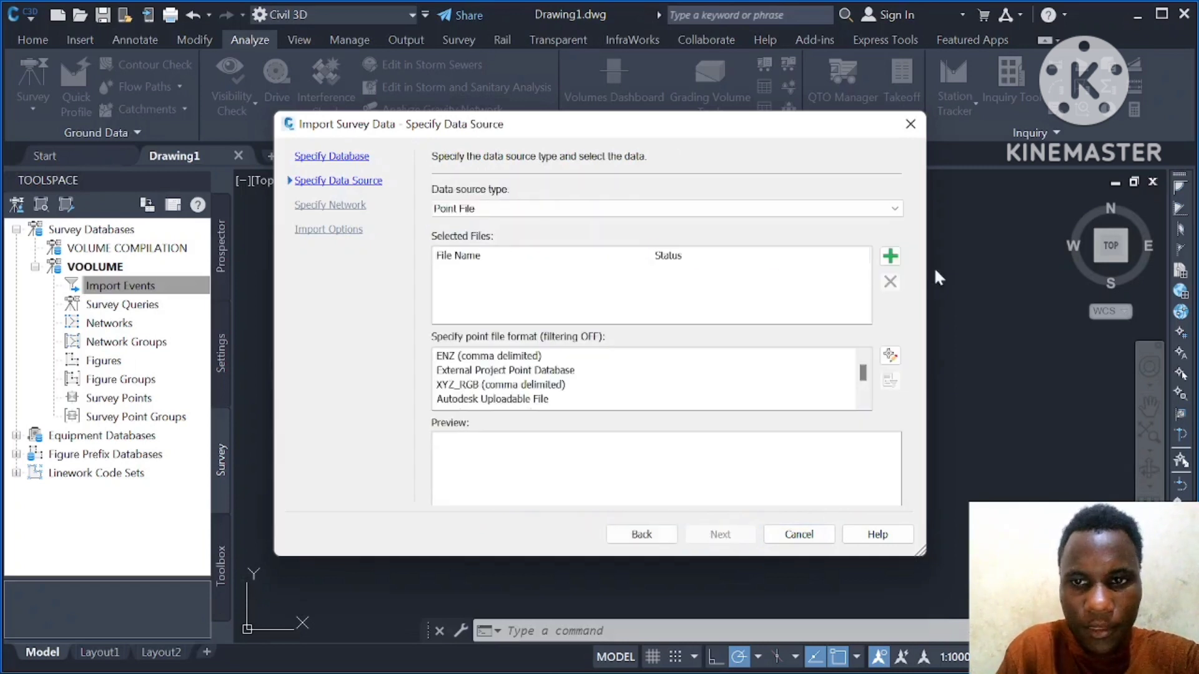
{"action": "left_click", "coordinate": [560, 208]}
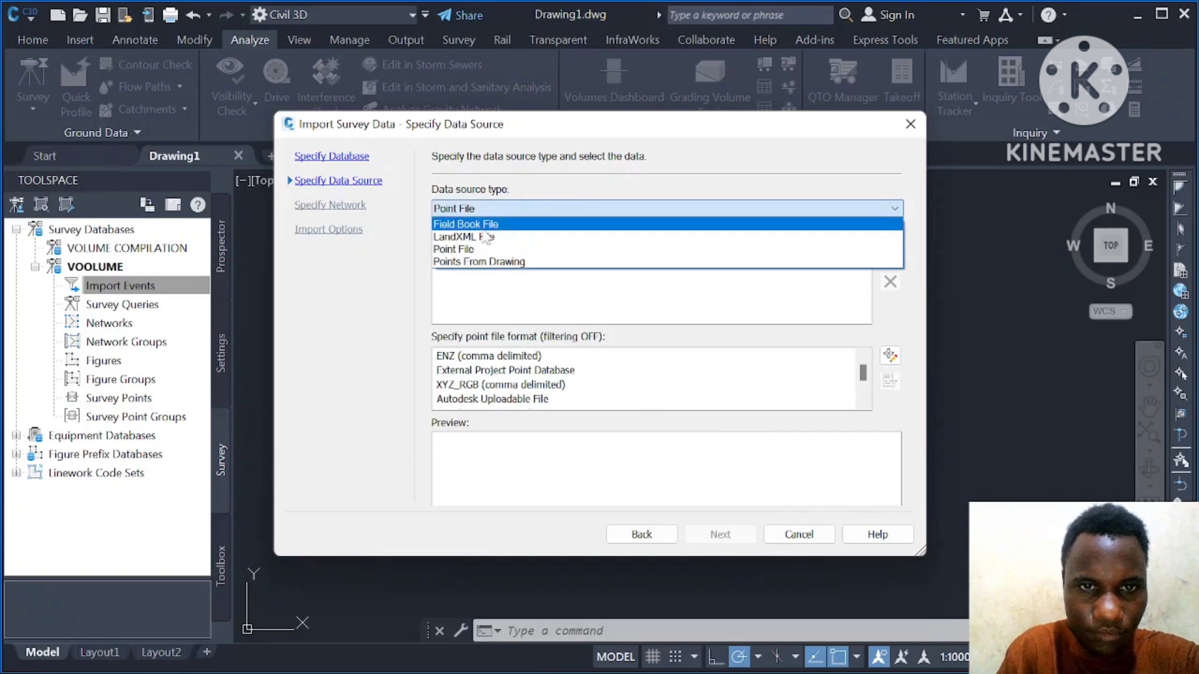
{"action": "left_click", "coordinate": [472, 224]}
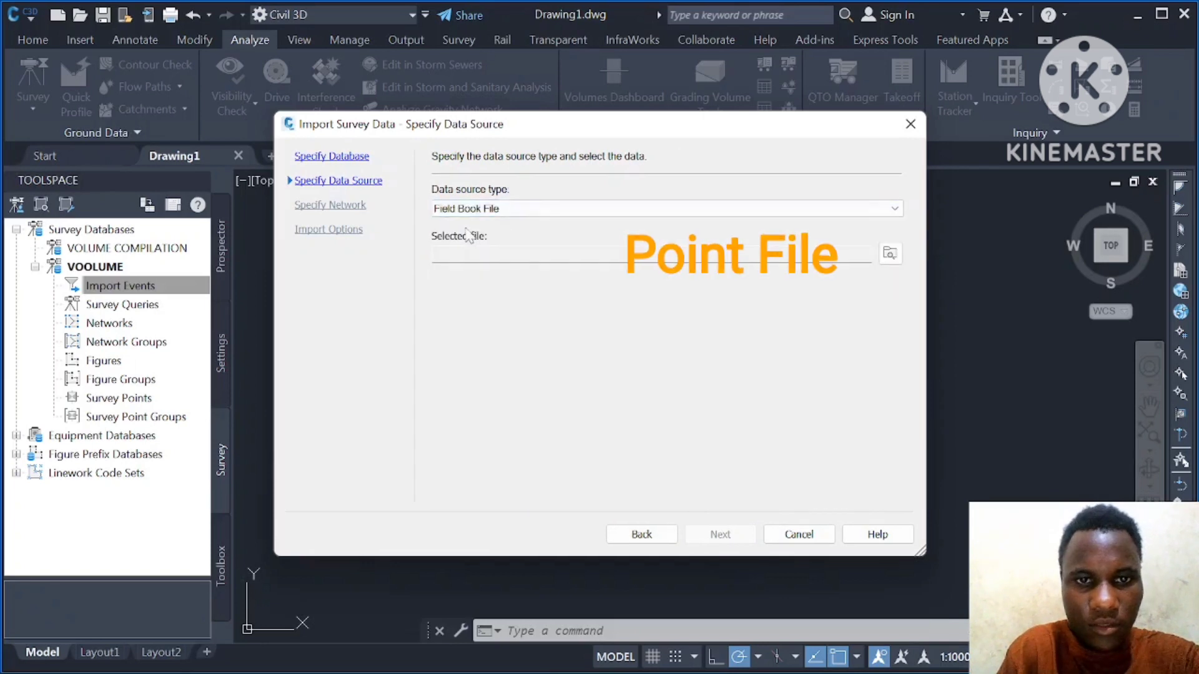
{"action": "left_click", "coordinate": [555, 216]}
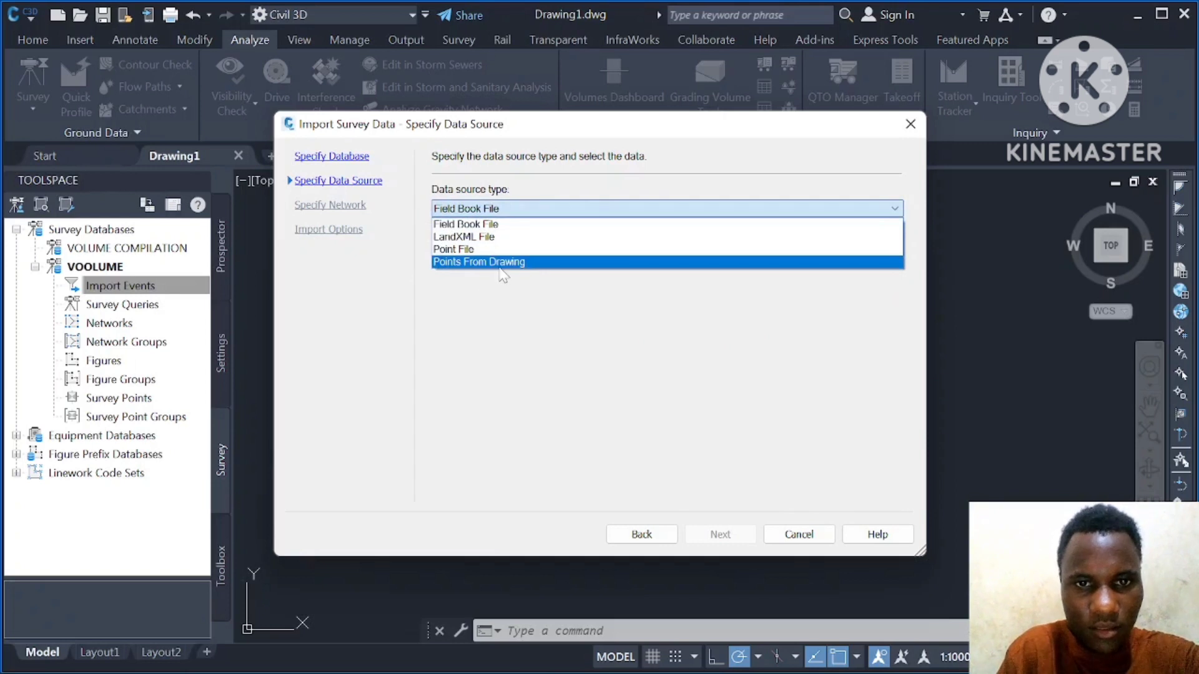
{"action": "left_click", "coordinate": [464, 253]}
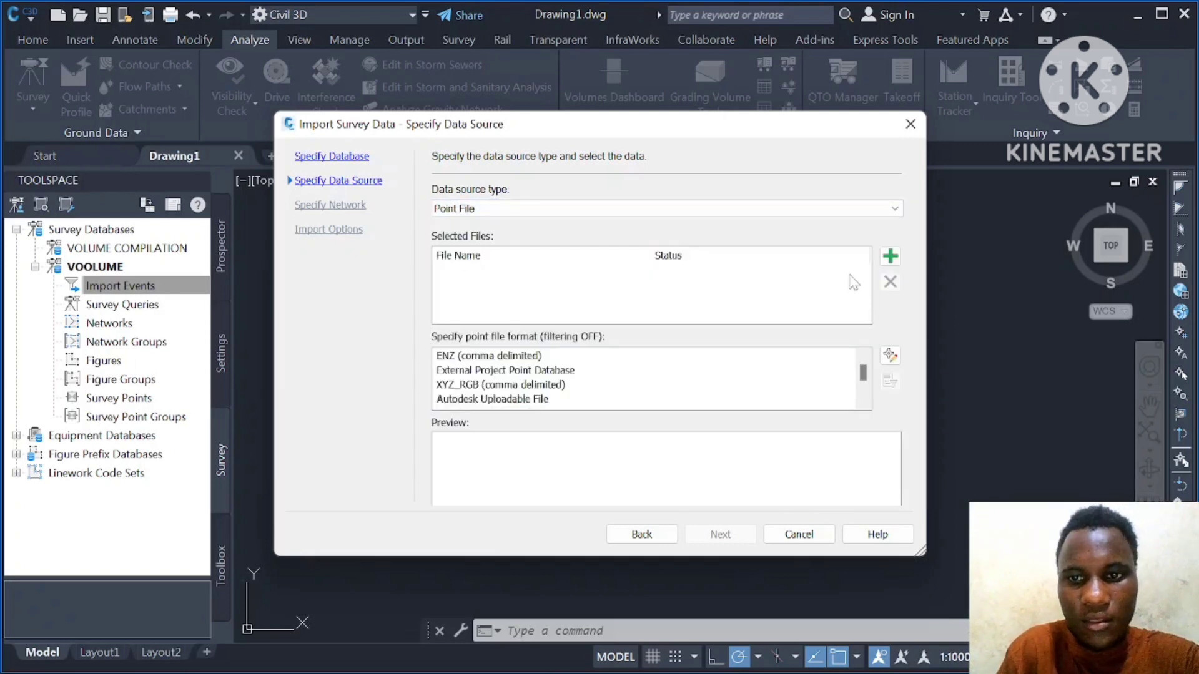
Step: Add GROUND_DATA.csv from the volume folder as the source point file, using the PNEZD (comma delimited) format
{"action": "left_click", "coordinate": [890, 257]}
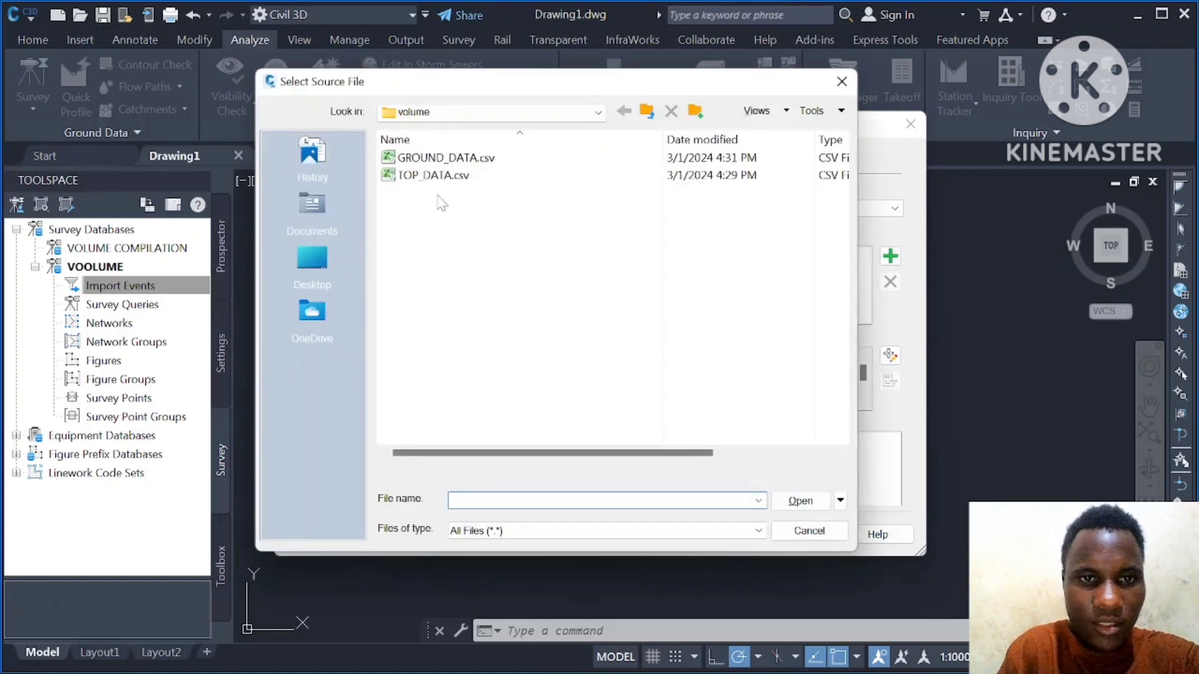
{"action": "left_click", "coordinate": [445, 157]}
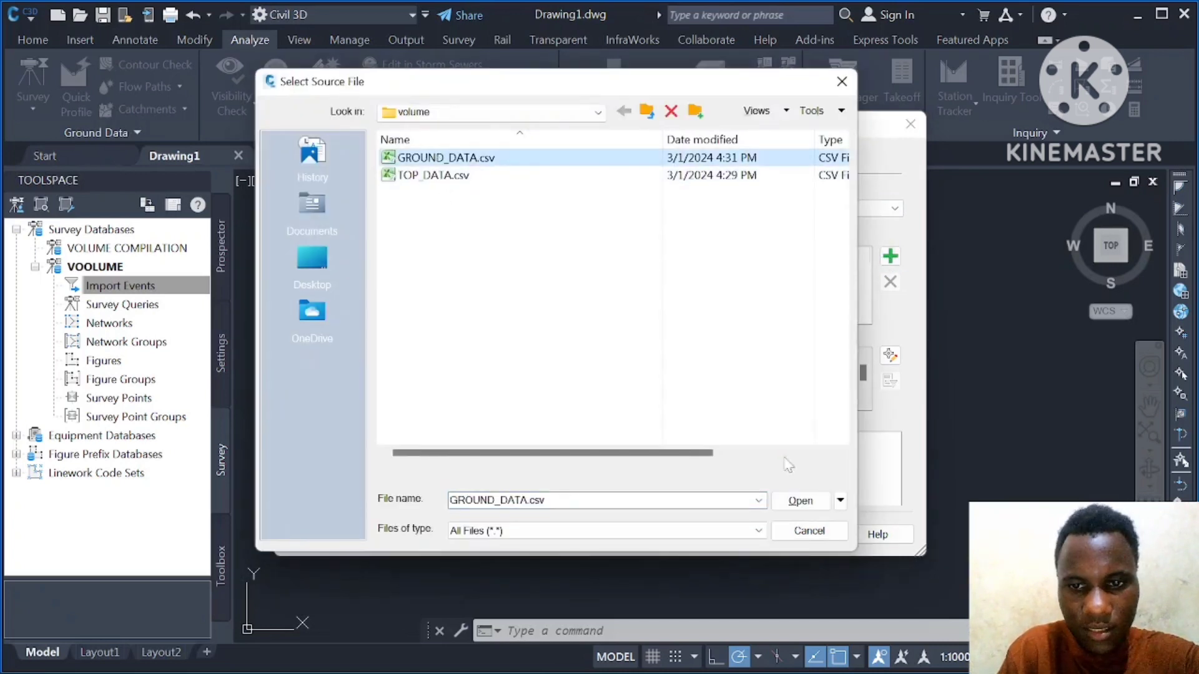
{"action": "left_click", "coordinate": [798, 501]}
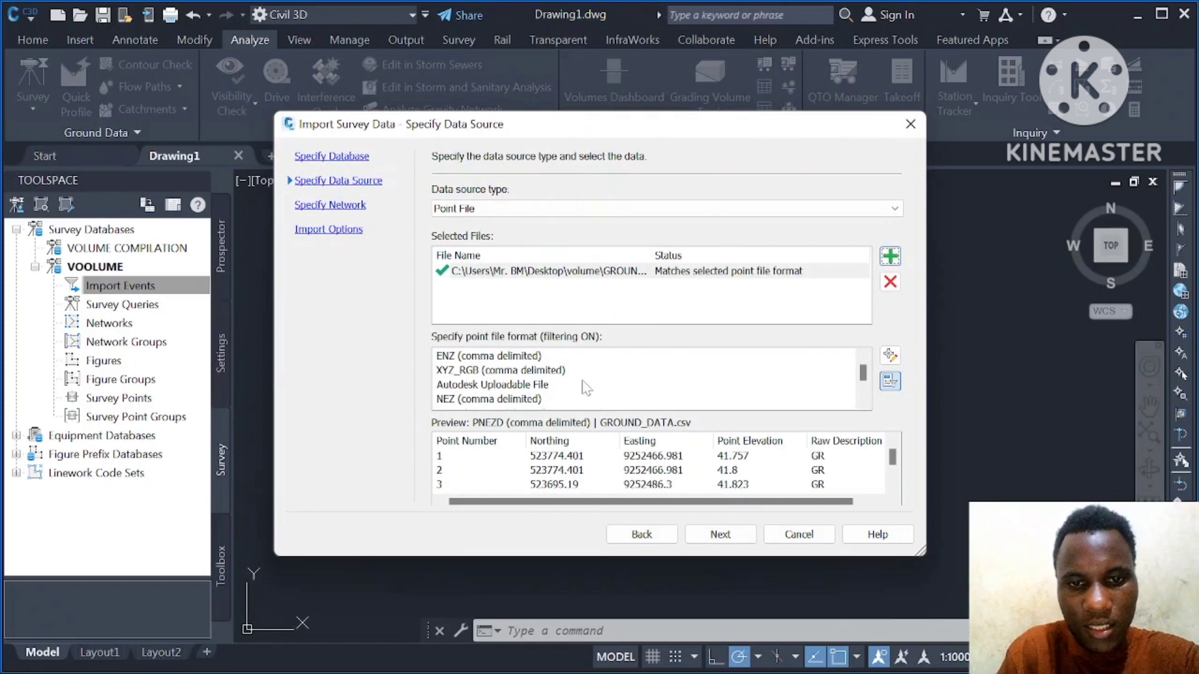
{"action": "scroll", "coordinate": [584, 389], "scroll_direction": "down", "scroll_amount": 2}
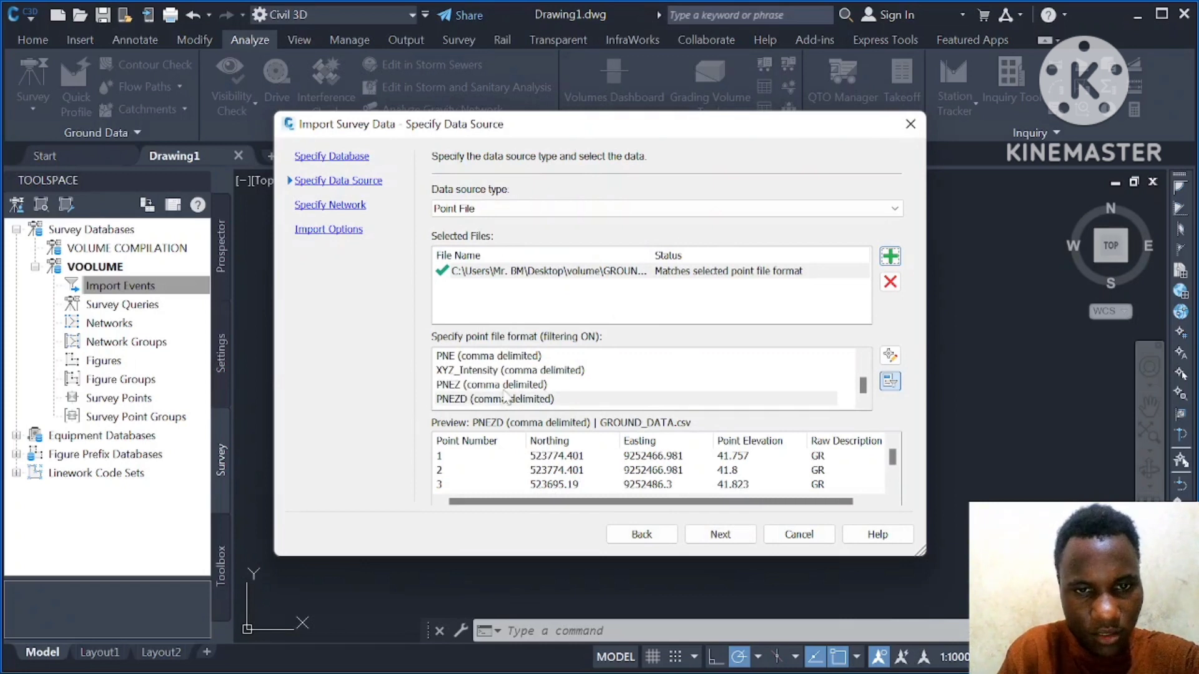
{"action": "left_click", "coordinate": [481, 400]}
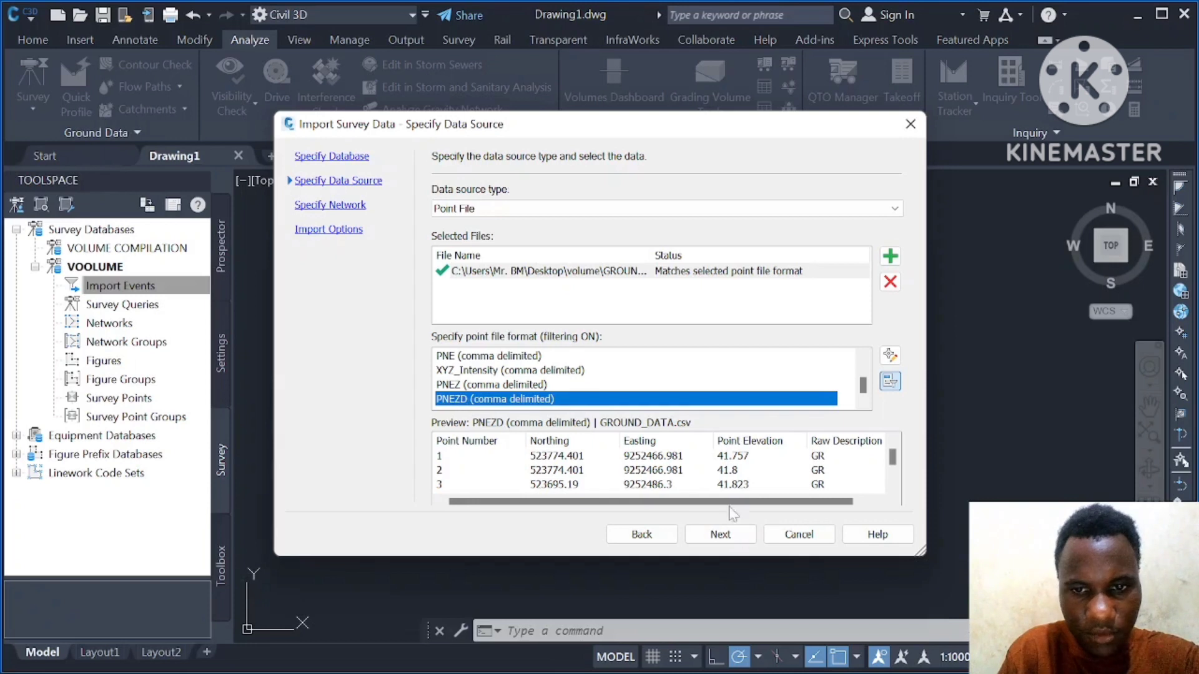
Step: Finish the ground data import with no survey network and the default import settings, and dismiss the event report
{"action": "left_click", "coordinate": [721, 536]}
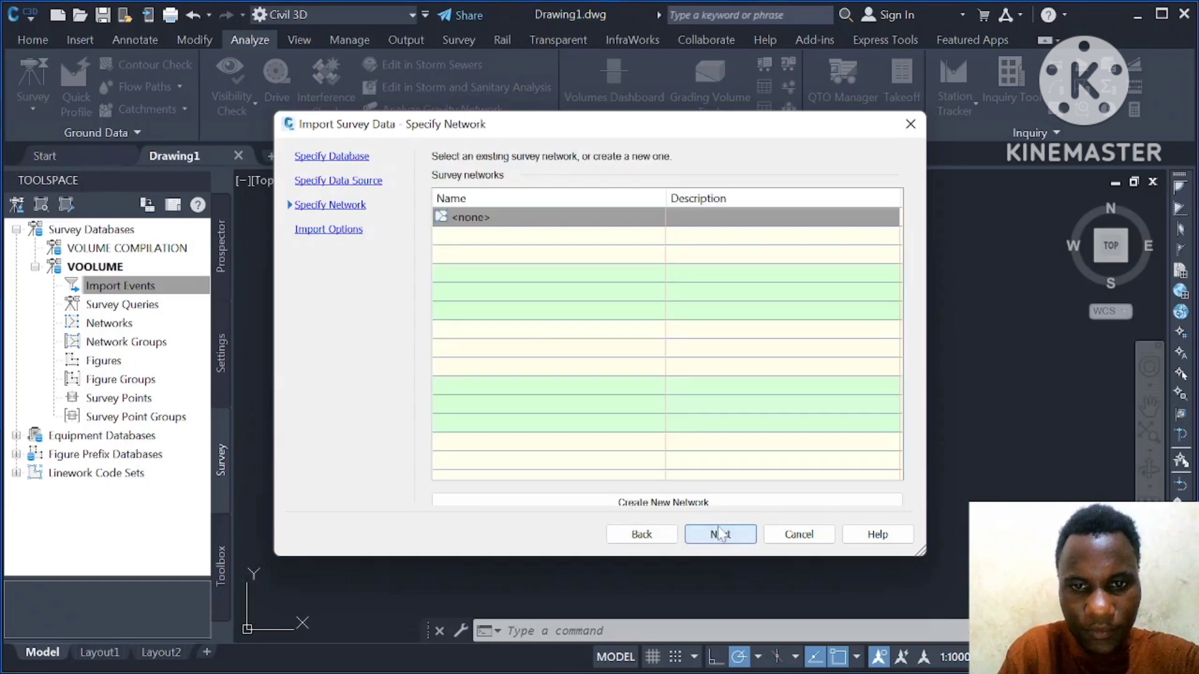
{"action": "left_click", "coordinate": [723, 536]}
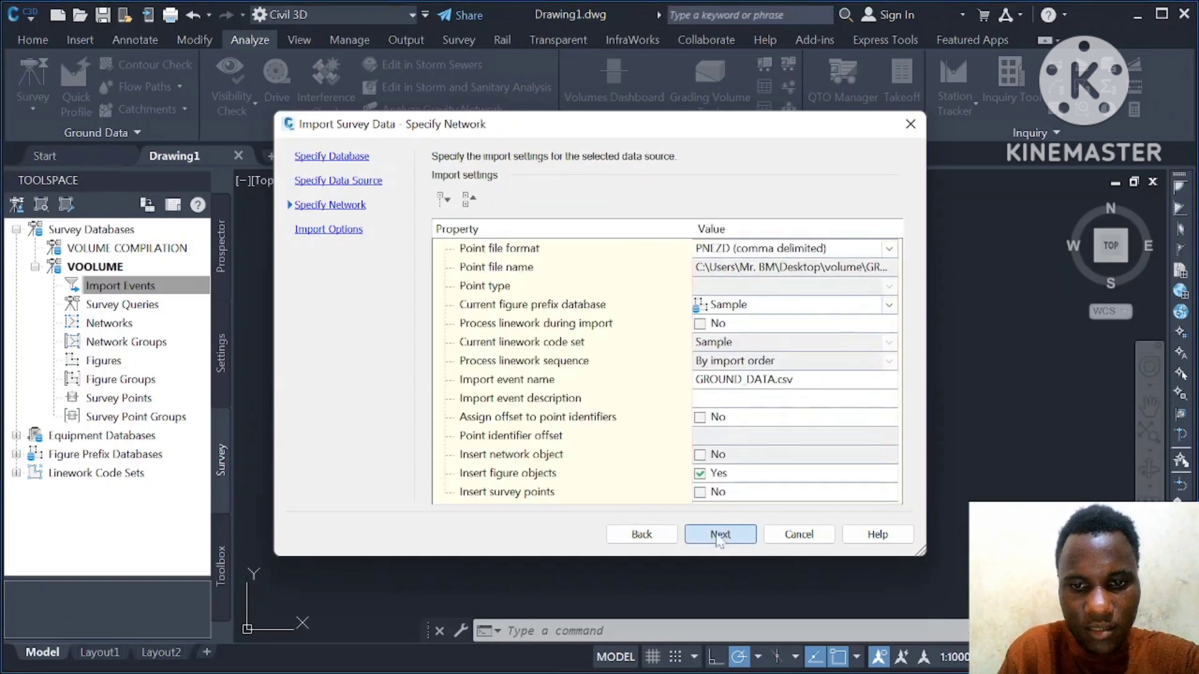
{"action": "left_click", "coordinate": [719, 535]}
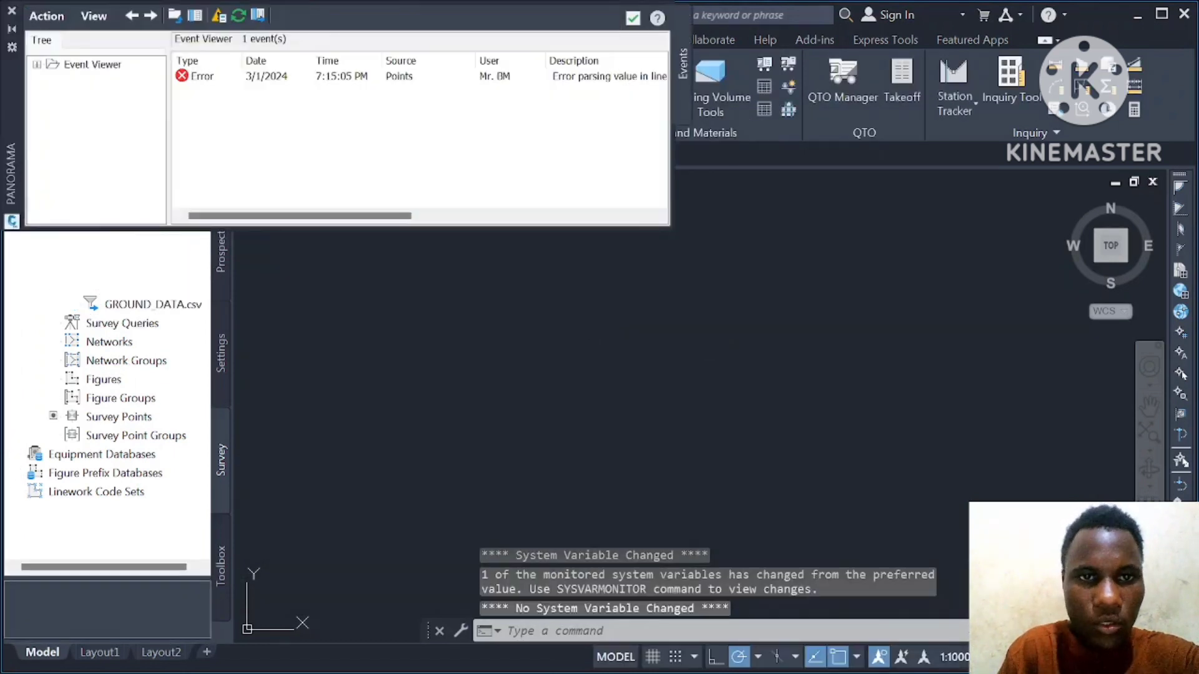
{"action": "left_click", "coordinate": [636, 20]}
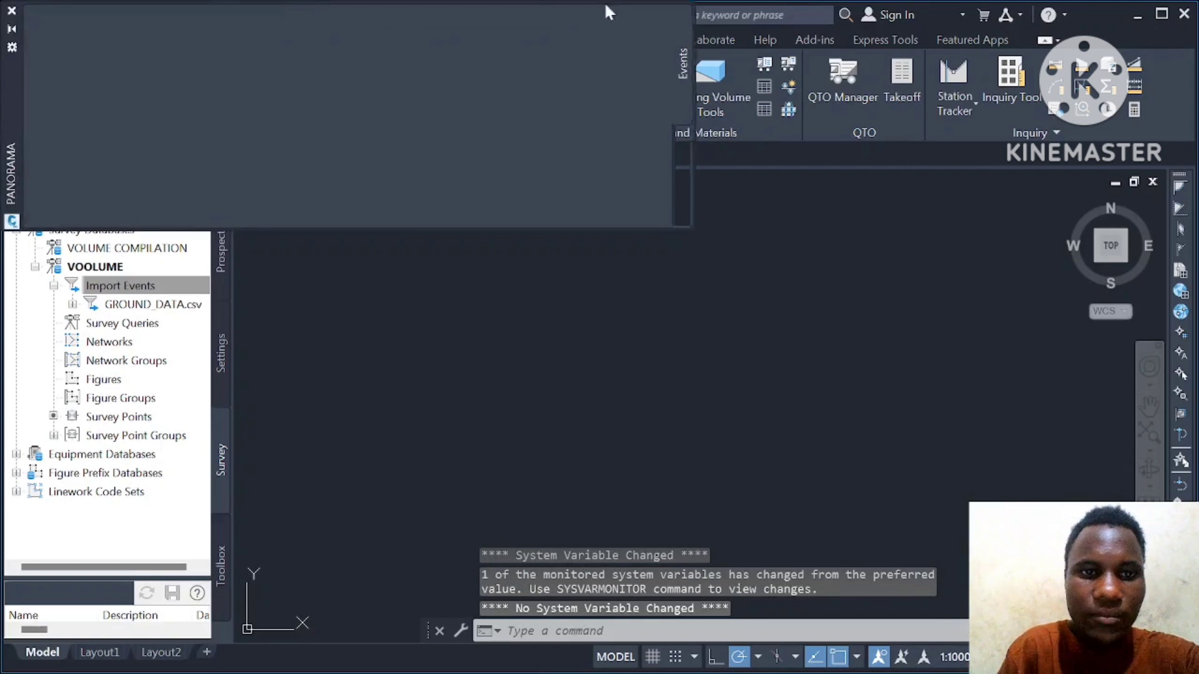
Step: Start a second survey data import, again with VOOLUME as the target database
{"action": "left_click", "coordinate": [163, 304]}
{"action": "left_click", "coordinate": [169, 287]}
{"action": "right_click", "coordinate": [172, 285]}
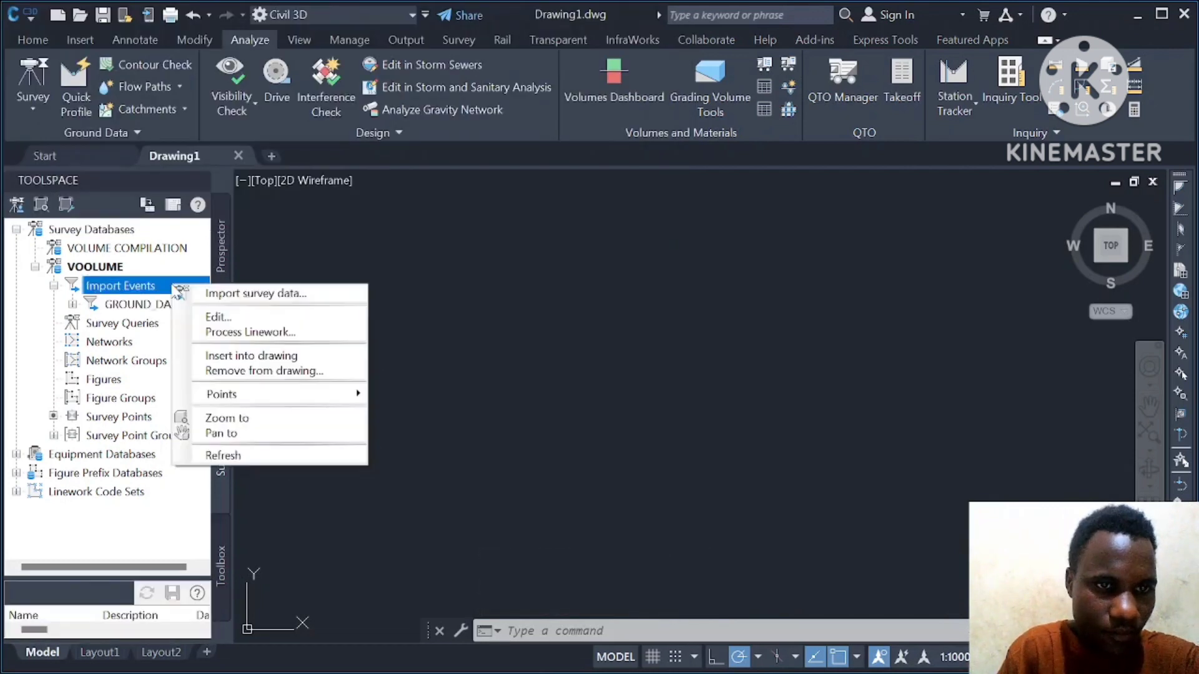
{"action": "left_click", "coordinate": [253, 293]}
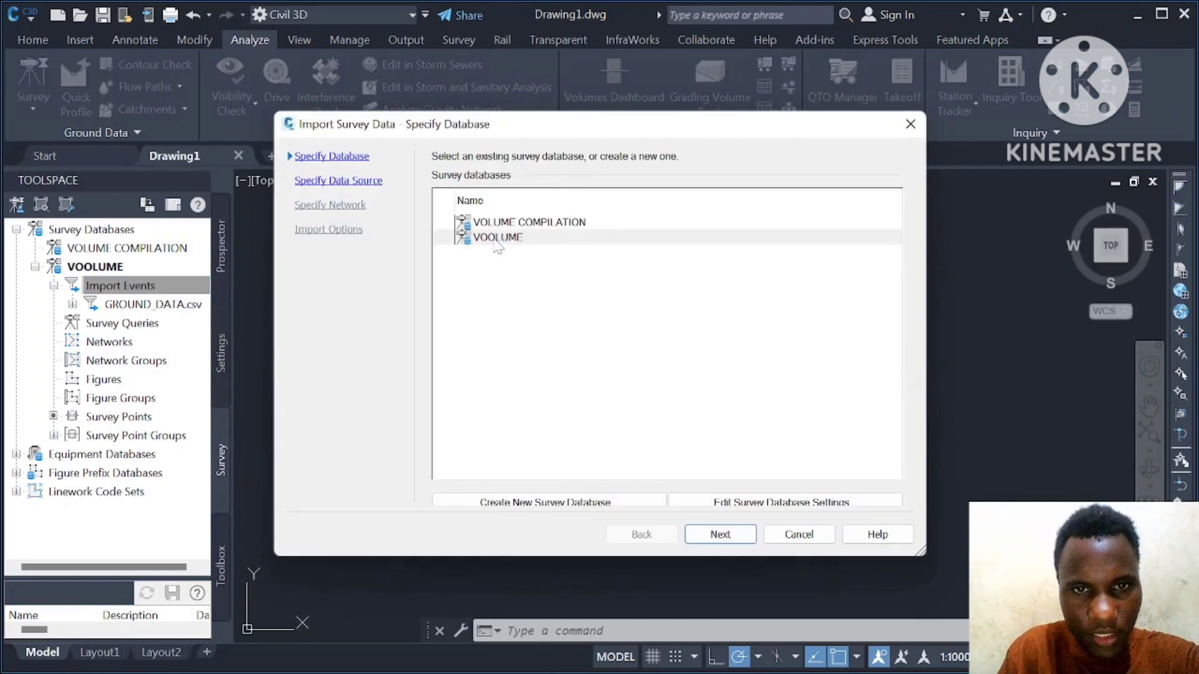
{"action": "left_click", "coordinate": [497, 239]}
{"action": "left_click", "coordinate": [719, 534]}
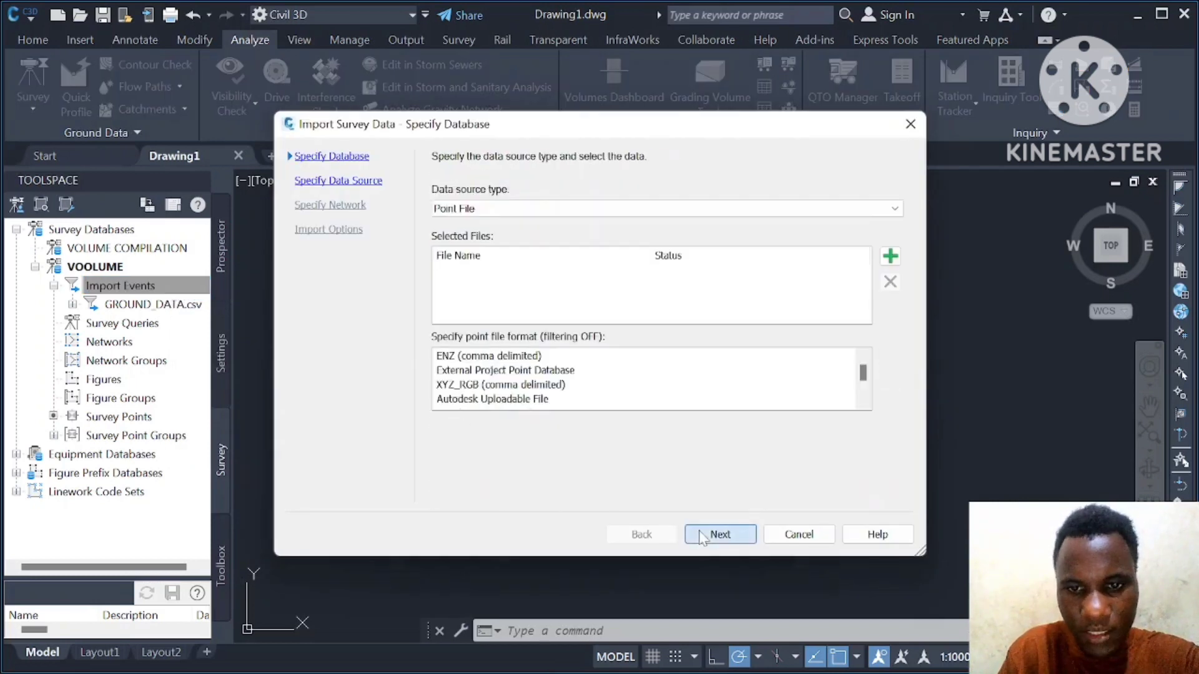
Step: Add TOP_DATA.csv from the volume folder as the source point file in PNEZD (comma delimited) format
{"action": "left_click", "coordinate": [890, 254]}
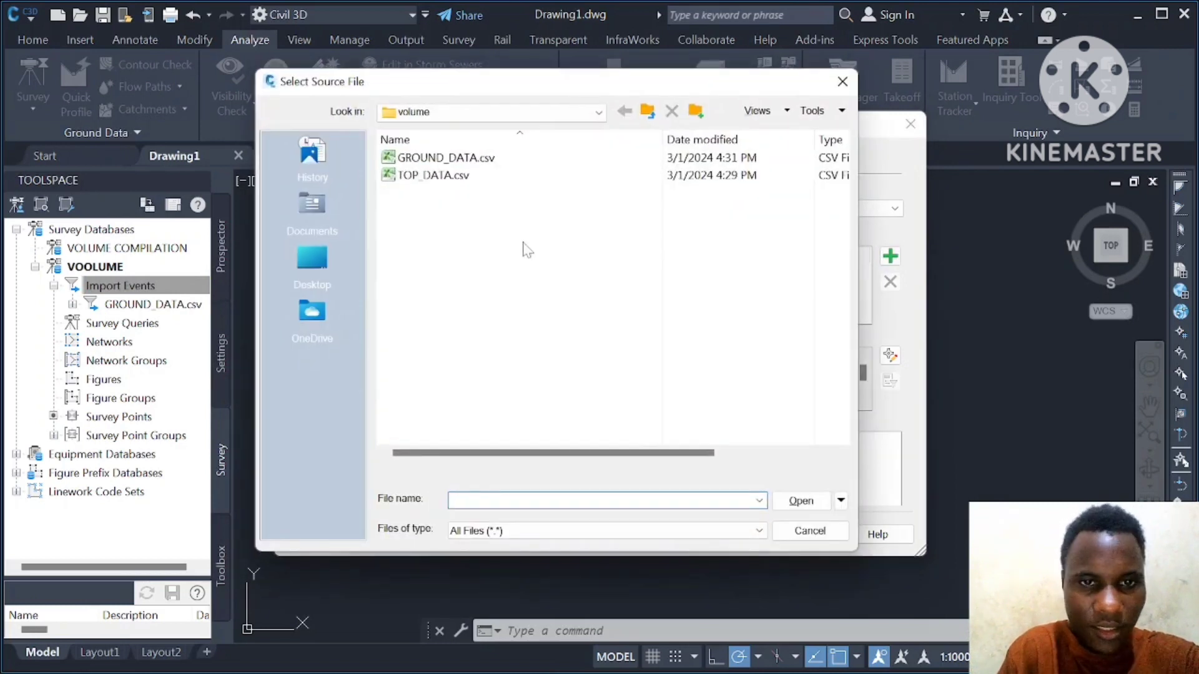
{"action": "left_click", "coordinate": [433, 175]}
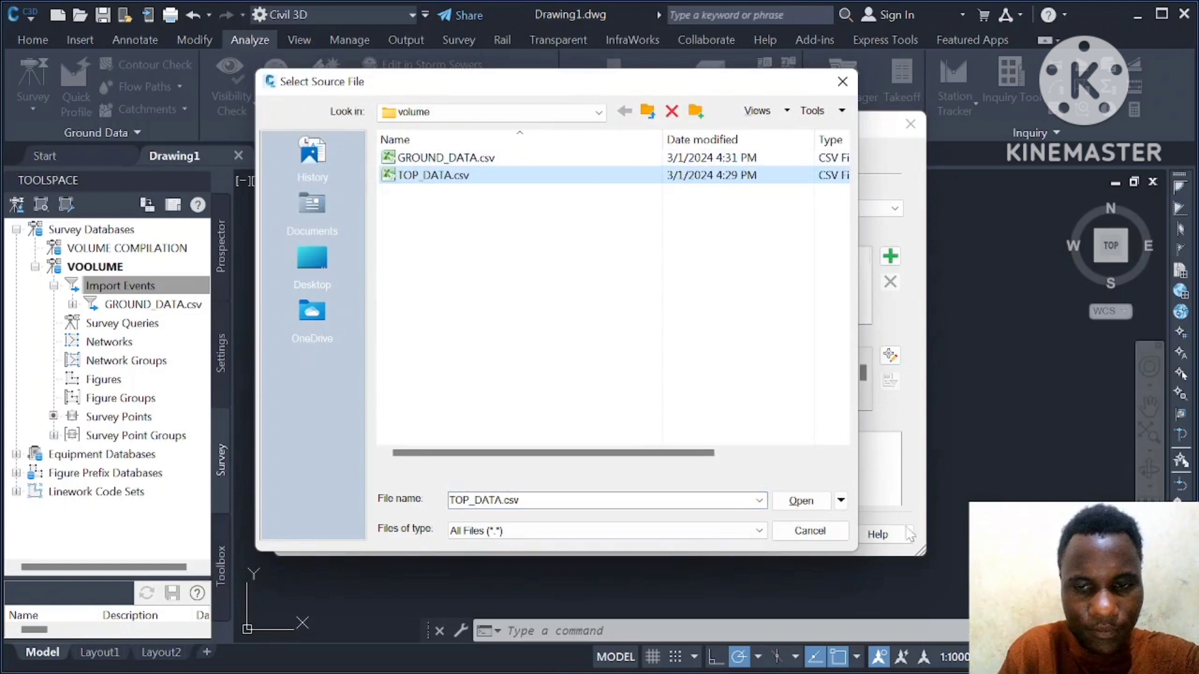
{"action": "left_click", "coordinate": [800, 500]}
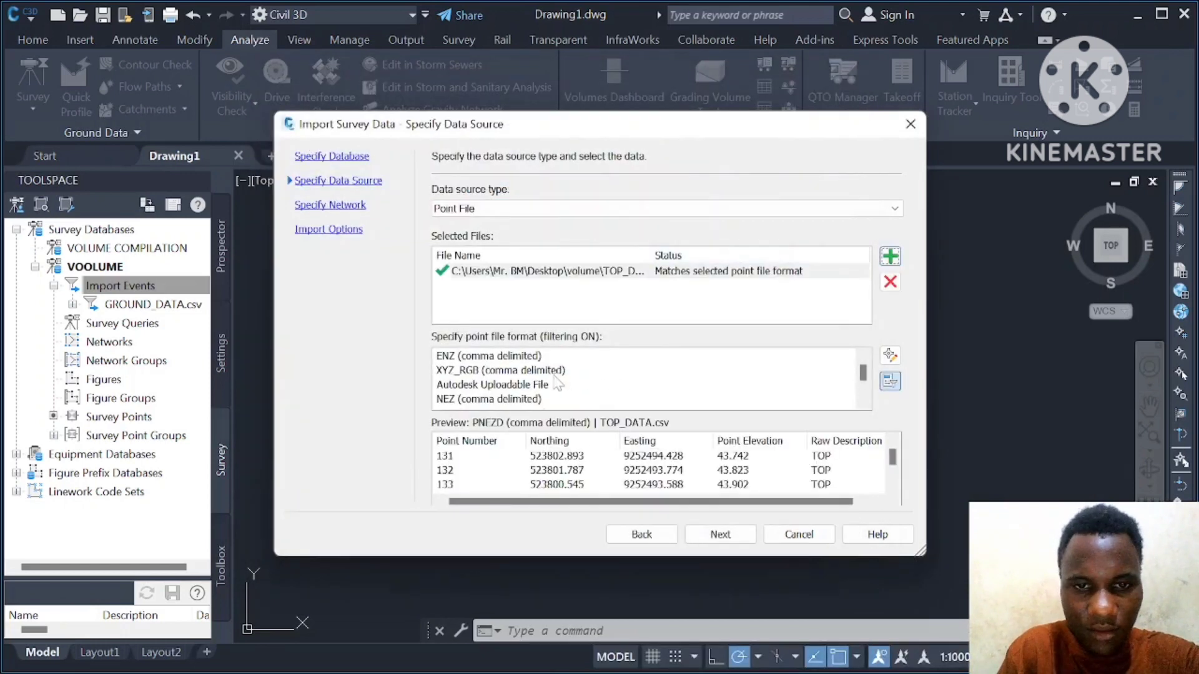
{"action": "scroll", "coordinate": [549, 384], "scroll_direction": "down", "scroll_amount": 2}
{"action": "left_click", "coordinate": [498, 400]}
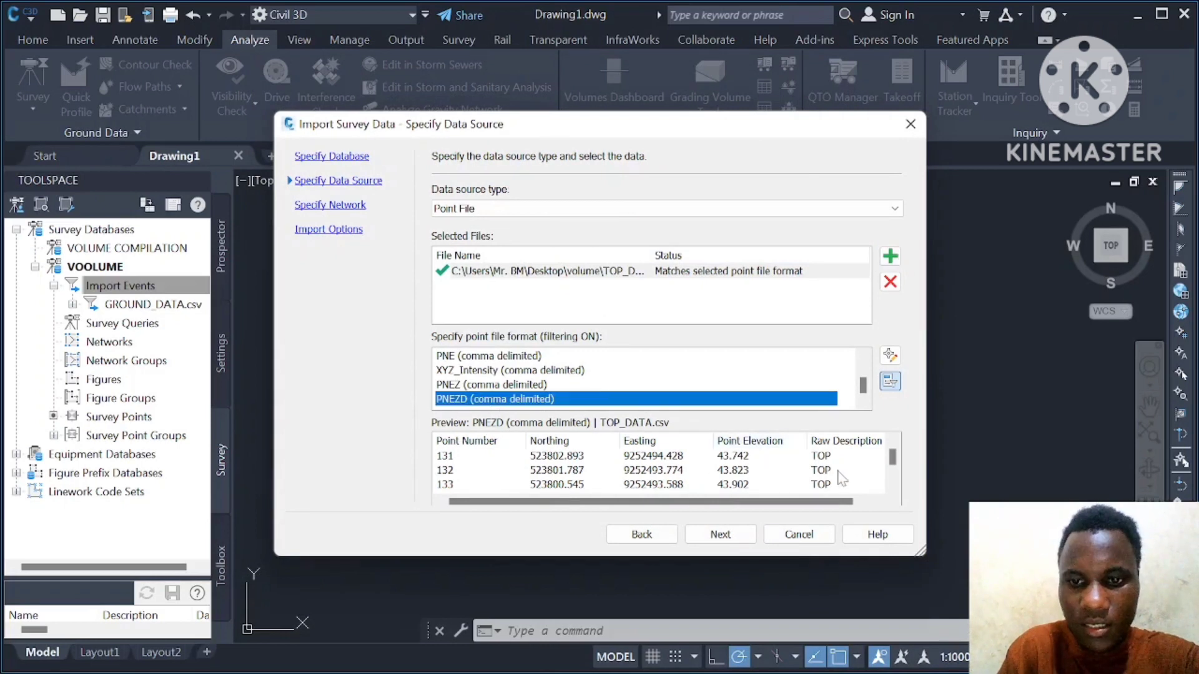
Step: Finish the top data import with no survey network and the default import settings
{"action": "left_click", "coordinate": [721, 534]}
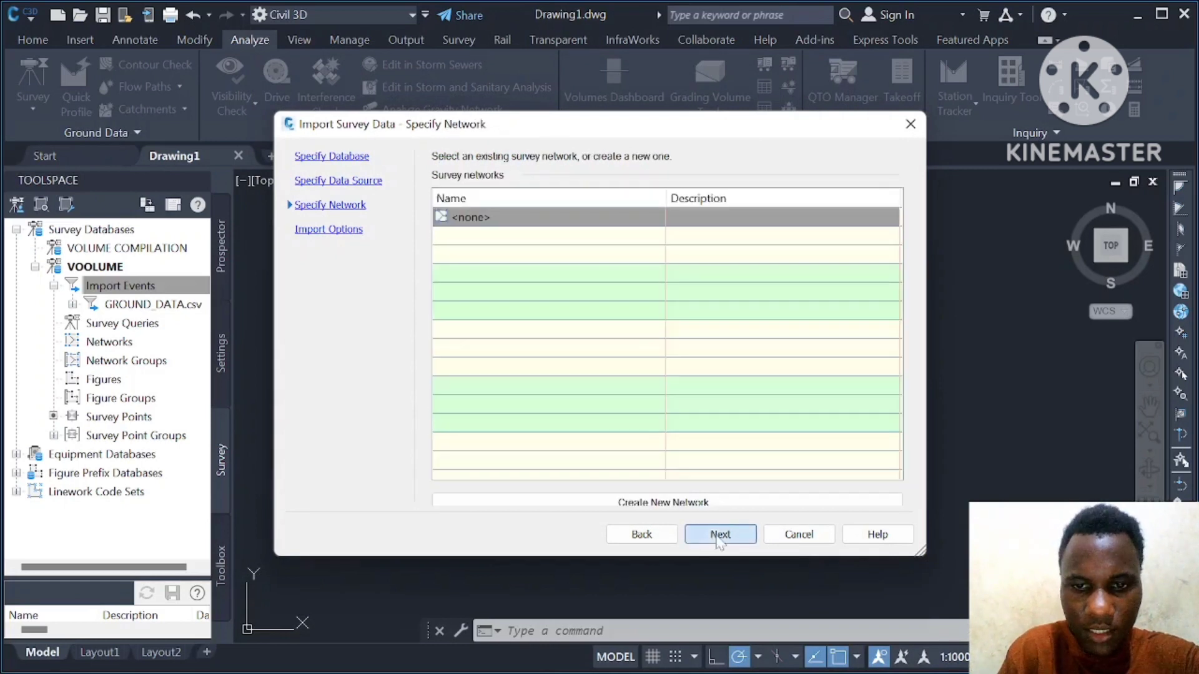
{"action": "left_click", "coordinate": [719, 534]}
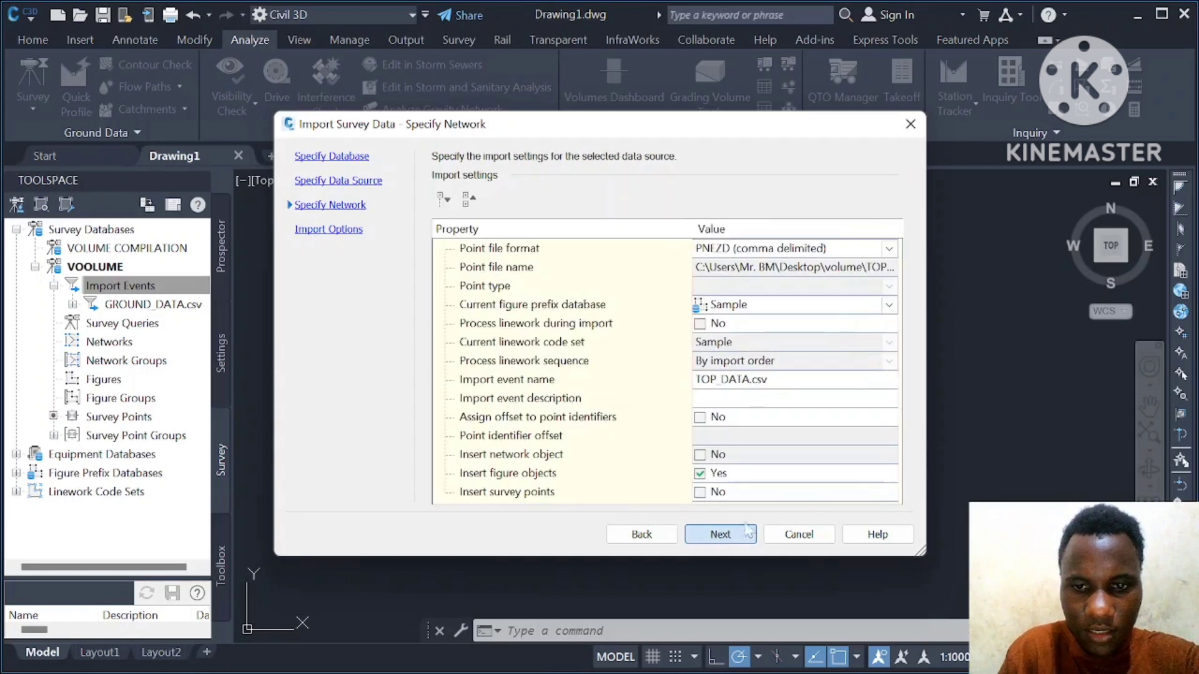
{"action": "left_click", "coordinate": [745, 532]}
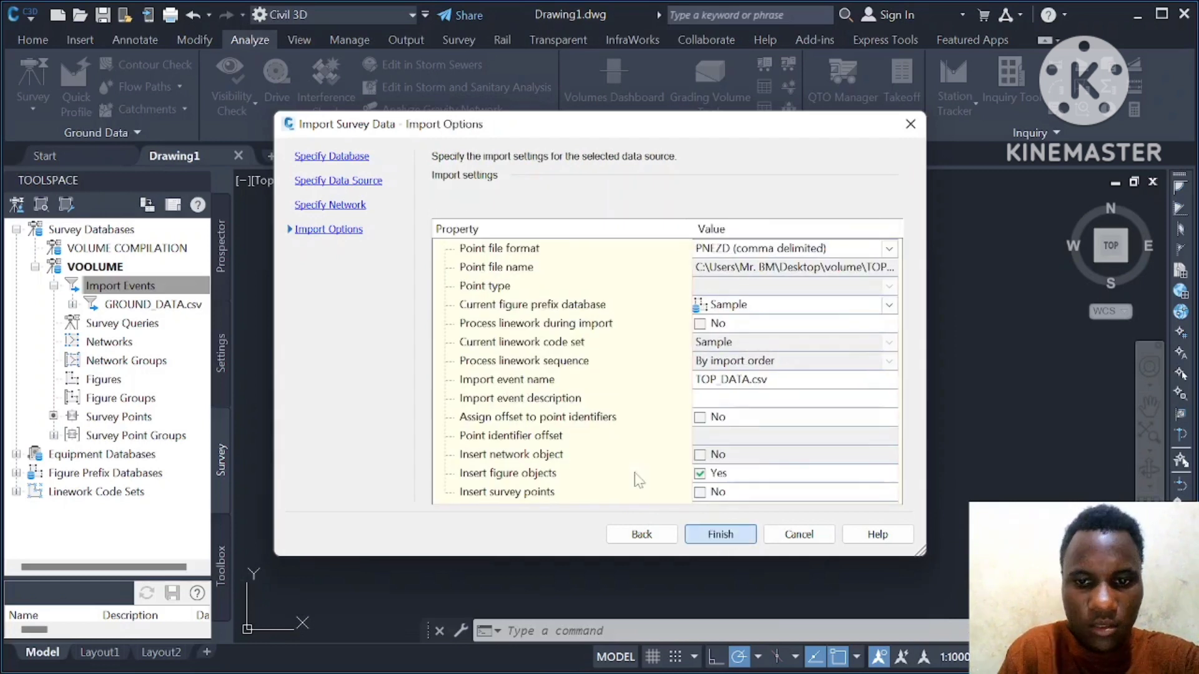
{"action": "key", "text": "Return"}
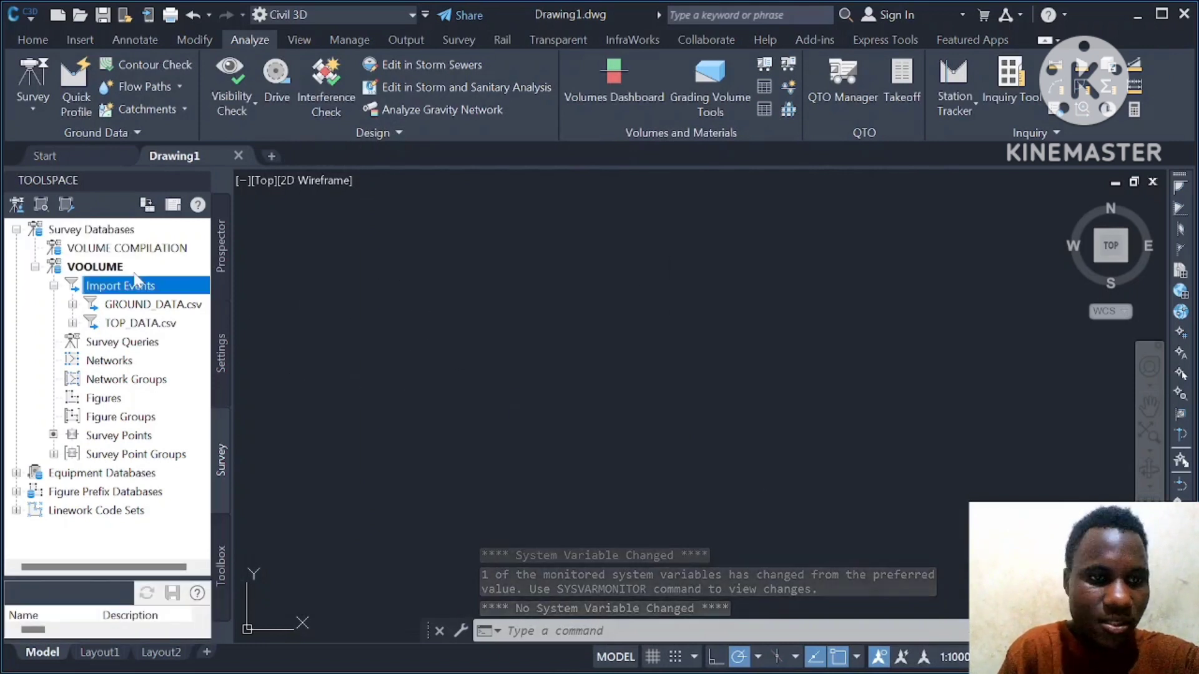
Step: Insert the points of the GROUND_DATA.csv import event into the drawing
{"action": "left_click", "coordinate": [139, 306]}
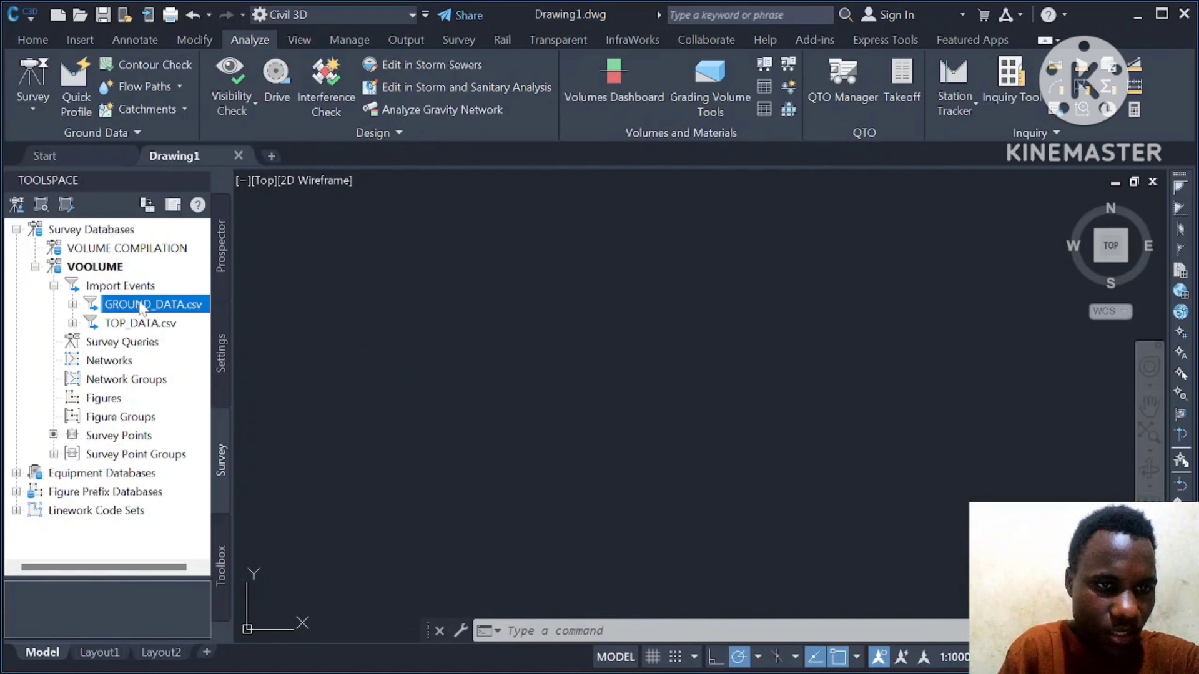
{"action": "right_click", "coordinate": [142, 306]}
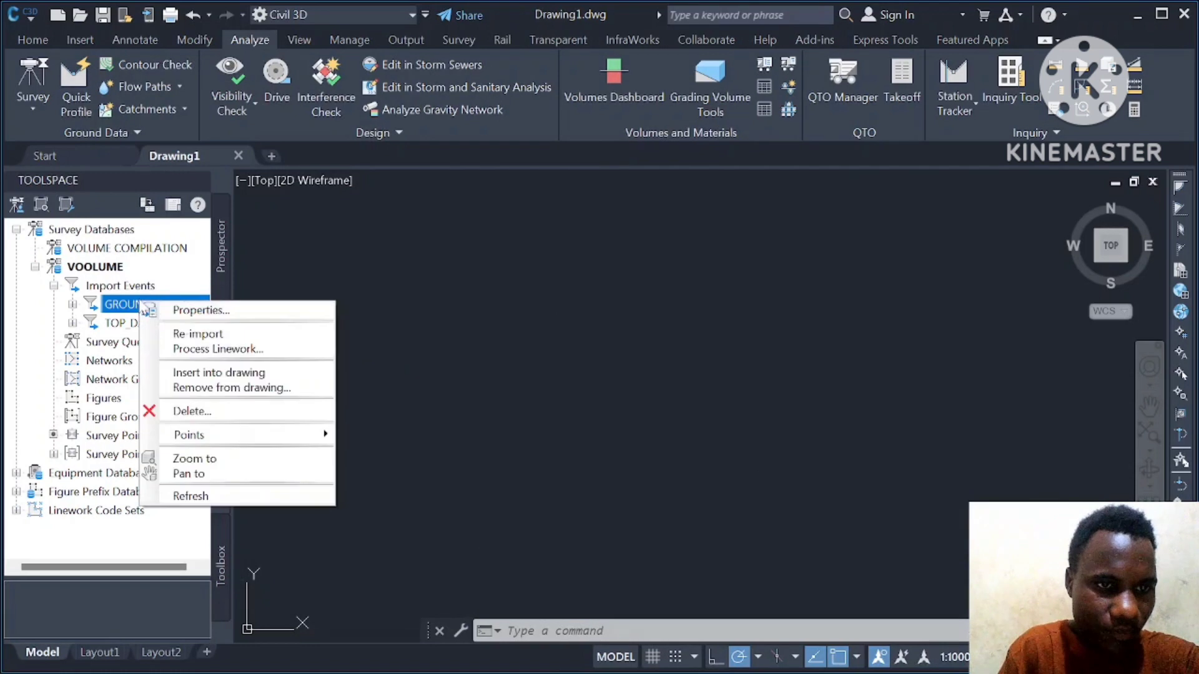
{"action": "left_click", "coordinate": [213, 373]}
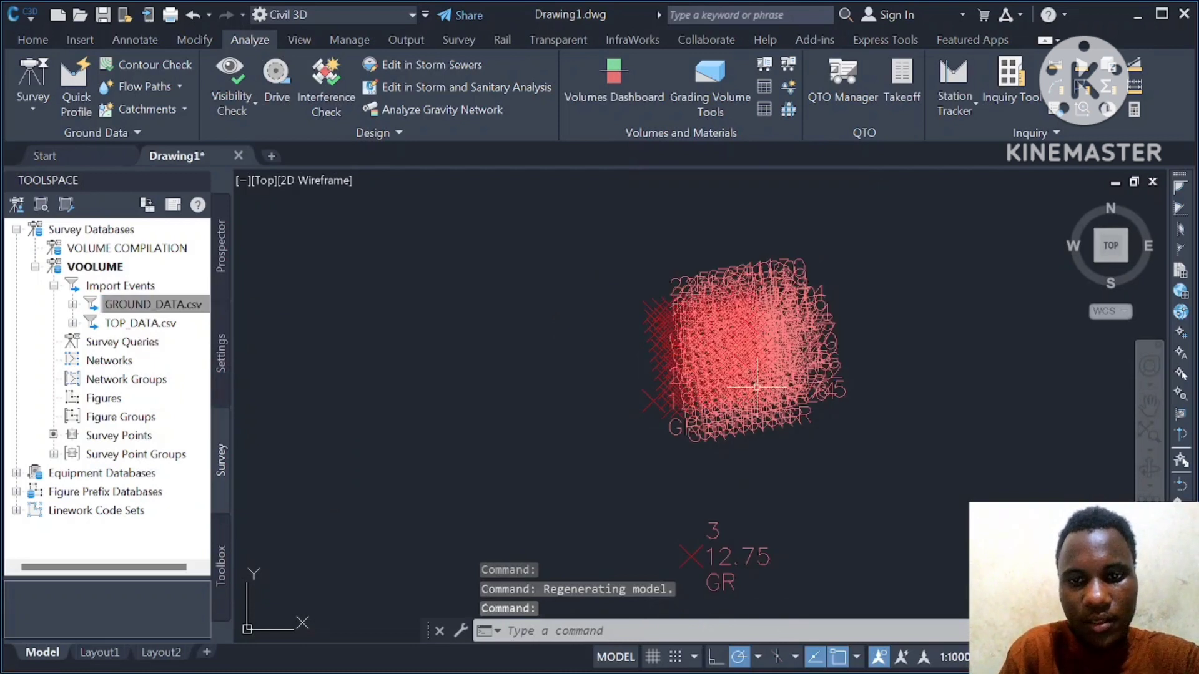
Step: Set the drawing's annotation scale to 1:100 to shrink the markers and labels of the inserted ground points
{"action": "scroll", "coordinate": [757, 388], "scroll_direction": "up", "scroll_amount": 2}
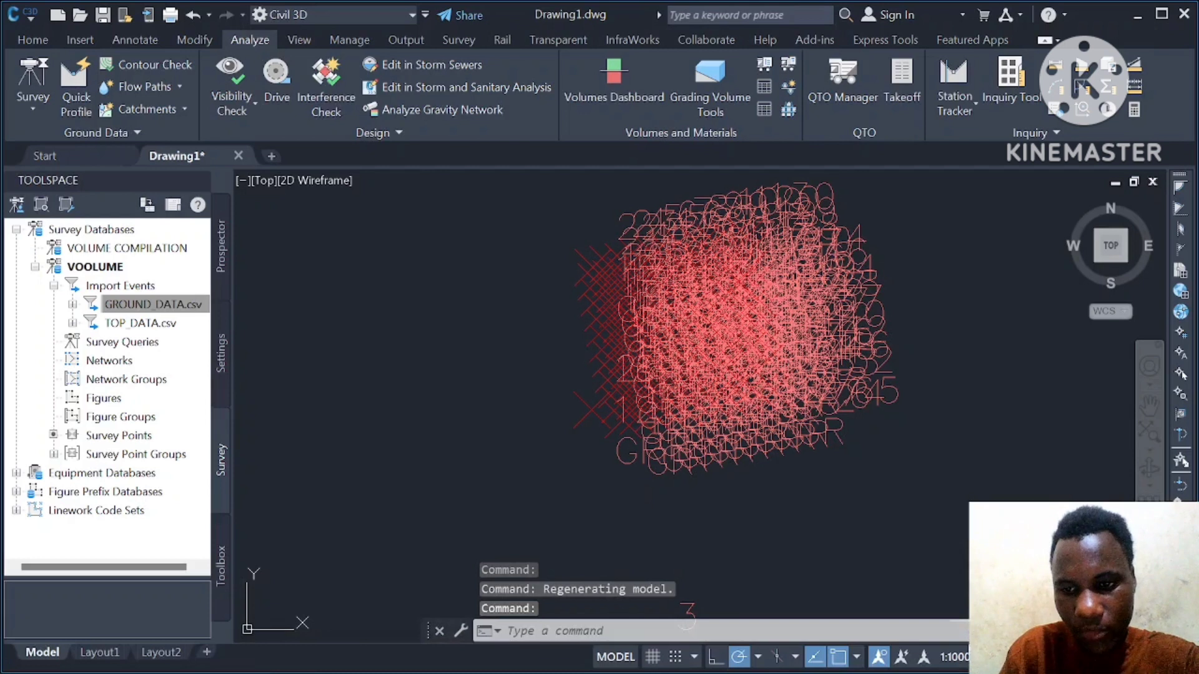
{"action": "left_click", "coordinate": [954, 657]}
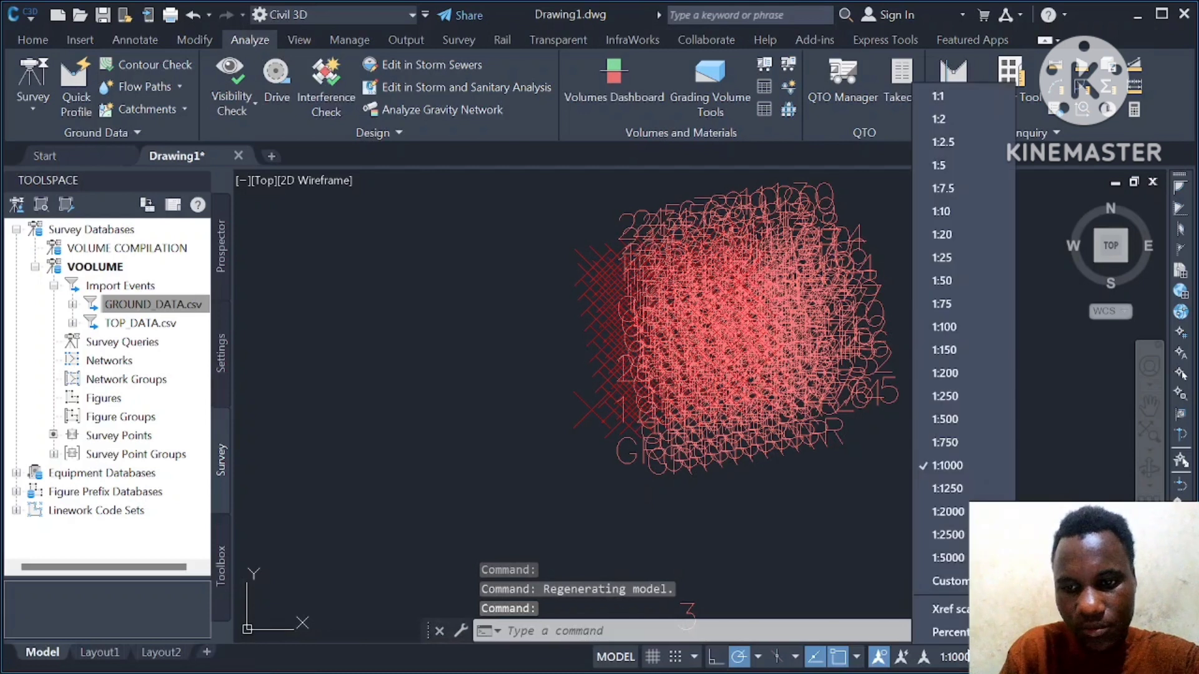
{"action": "left_click", "coordinate": [971, 323]}
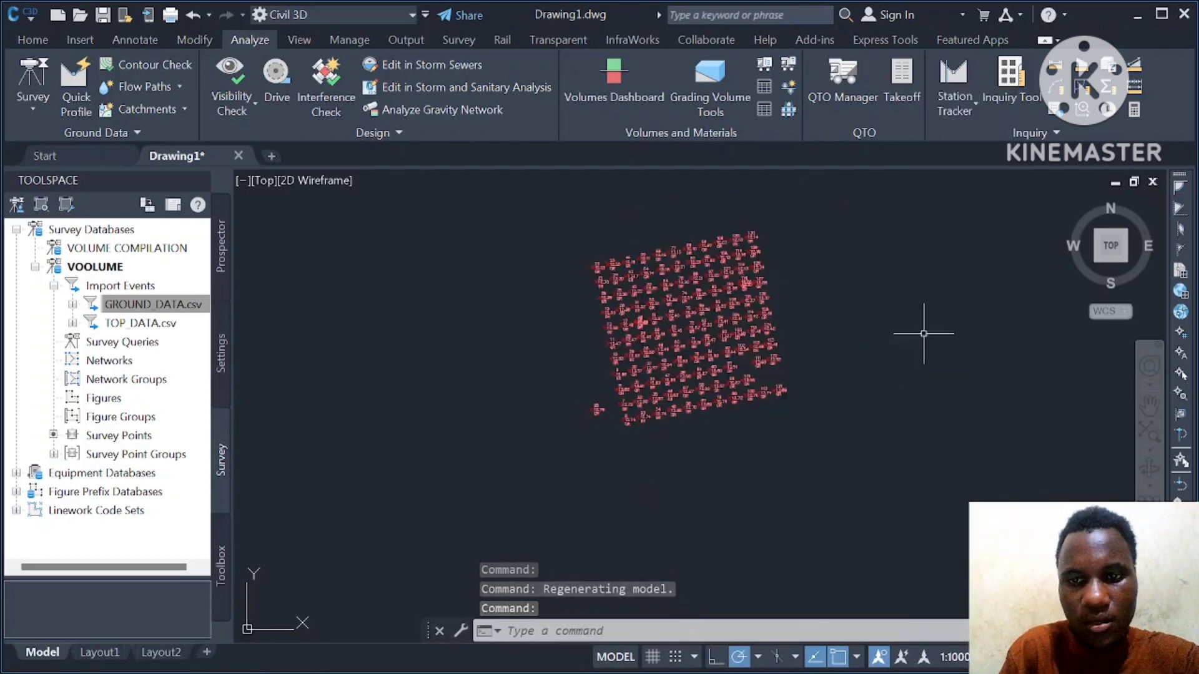
Step: Erase stray ground point 3, which lies isolated well south of the point grid
{"action": "scroll", "coordinate": [610, 342], "scroll_direction": "up", "scroll_amount": 5}
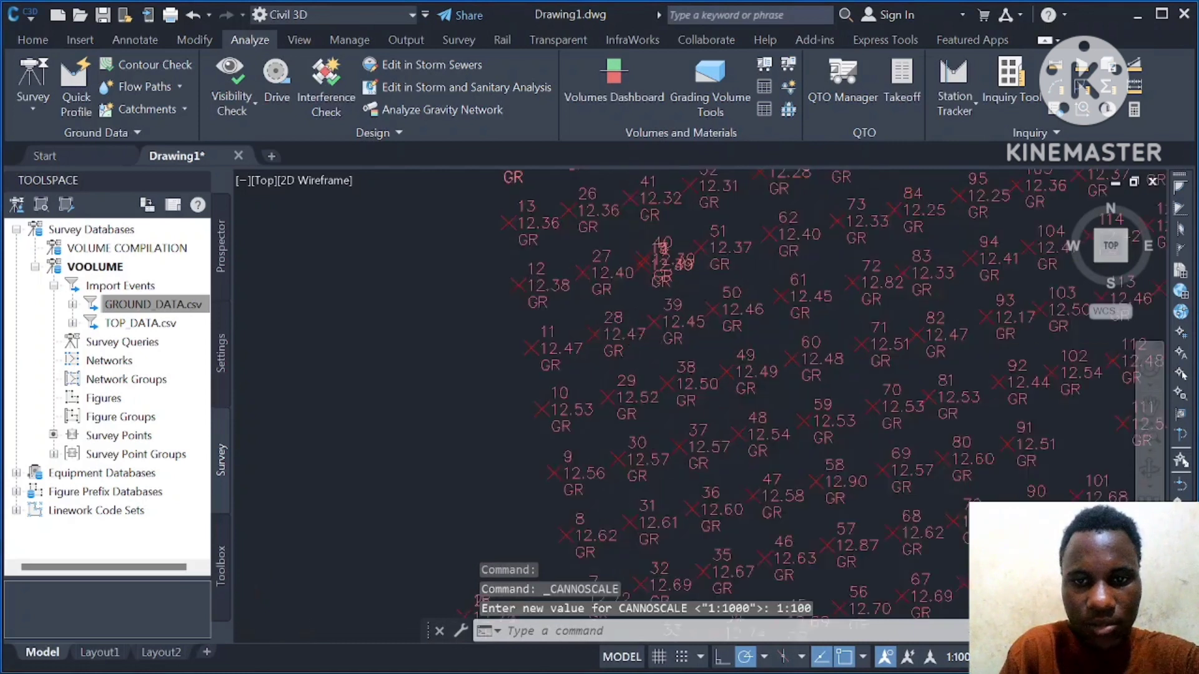
{"action": "scroll", "coordinate": [610, 341], "scroll_direction": "down", "scroll_amount": 5}
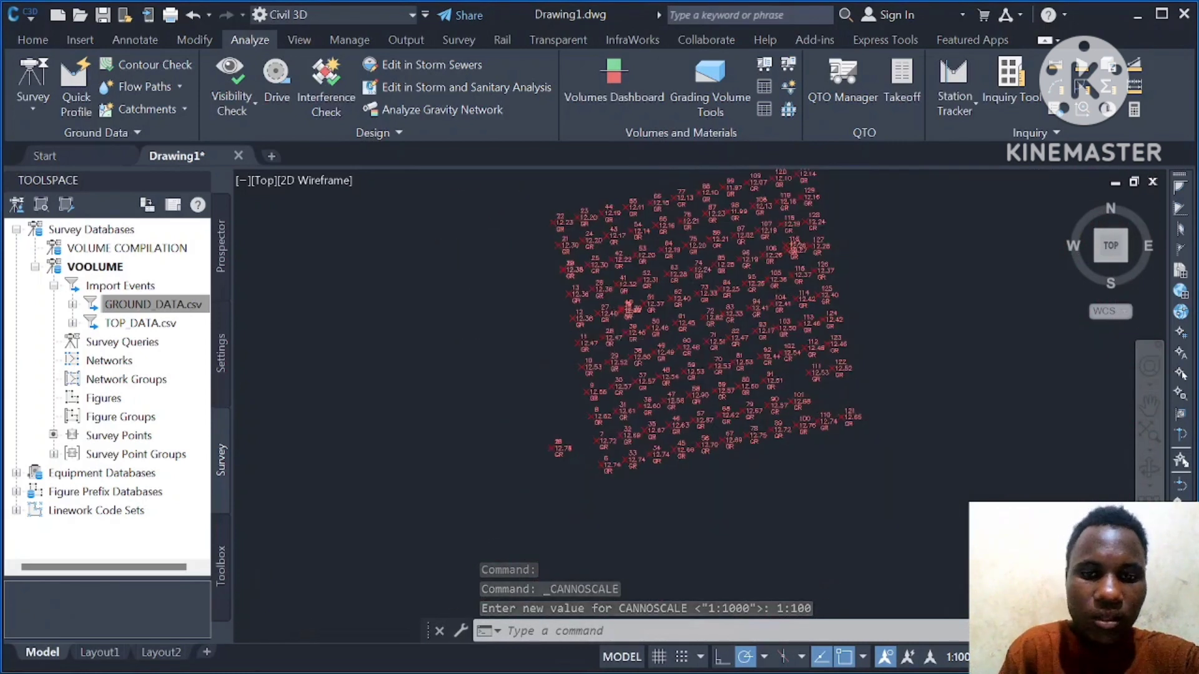
{"action": "scroll", "coordinate": [659, 446], "scroll_direction": "down", "scroll_amount": 2}
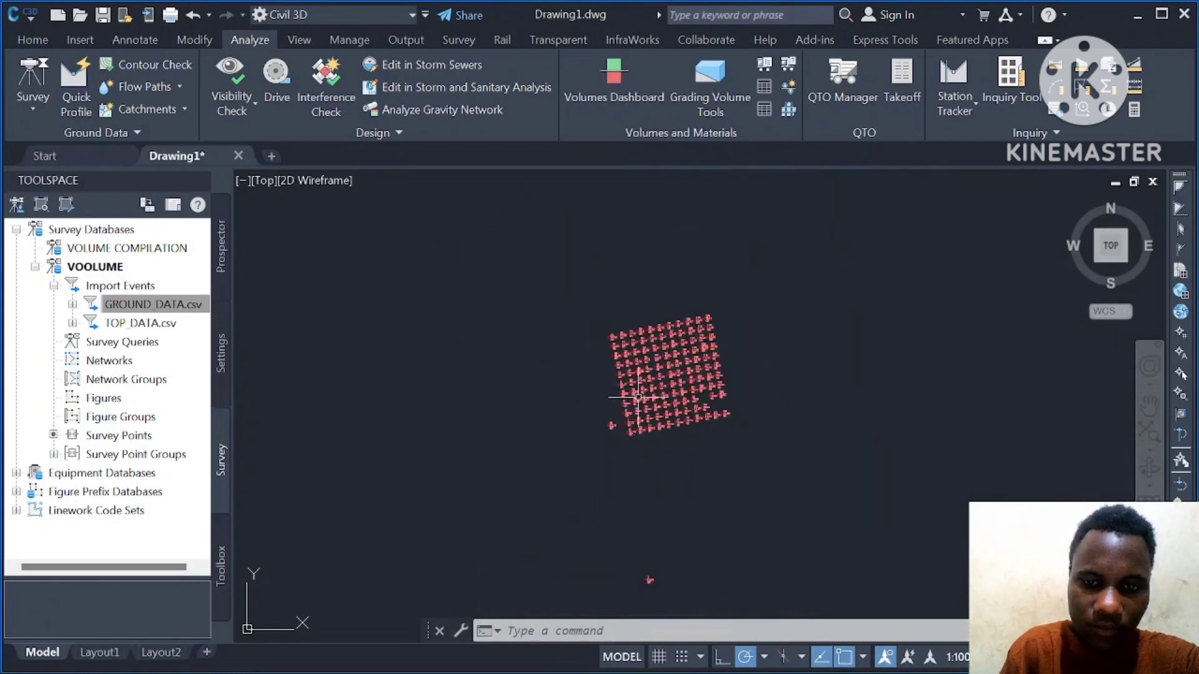
{"action": "scroll", "coordinate": [603, 409], "scroll_direction": "down", "scroll_amount": 2}
{"action": "scroll", "coordinate": [624, 503], "scroll_direction": "up", "scroll_amount": 8}
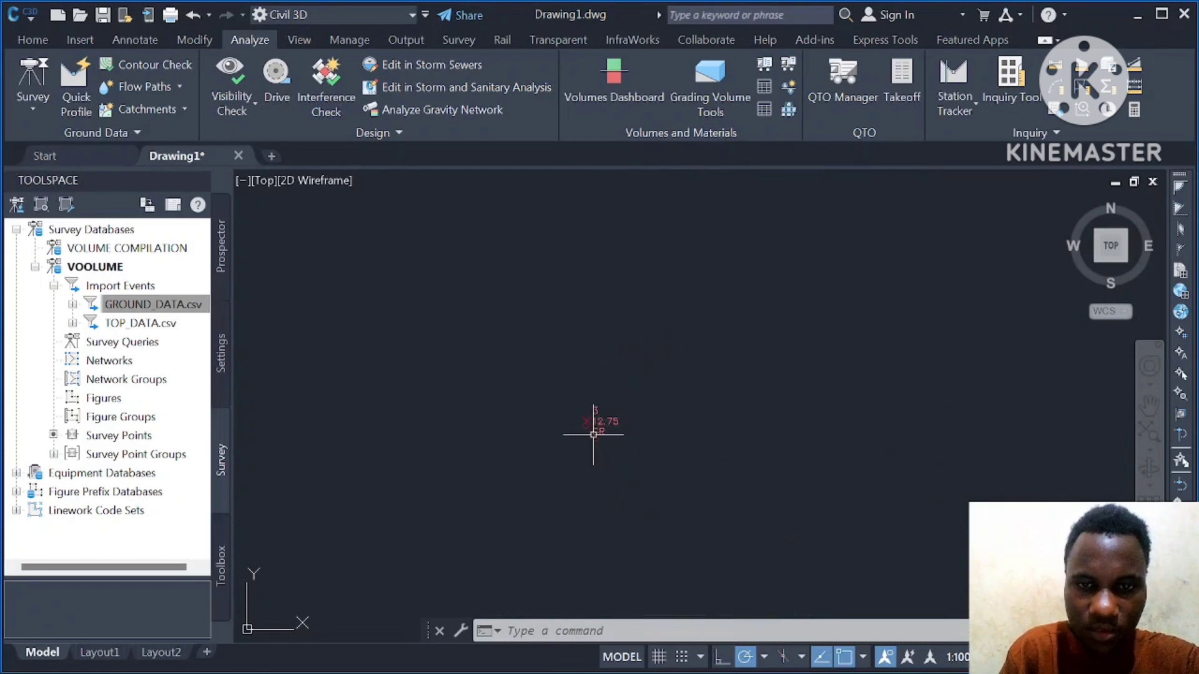
{"action": "left_click", "coordinate": [546, 331]}
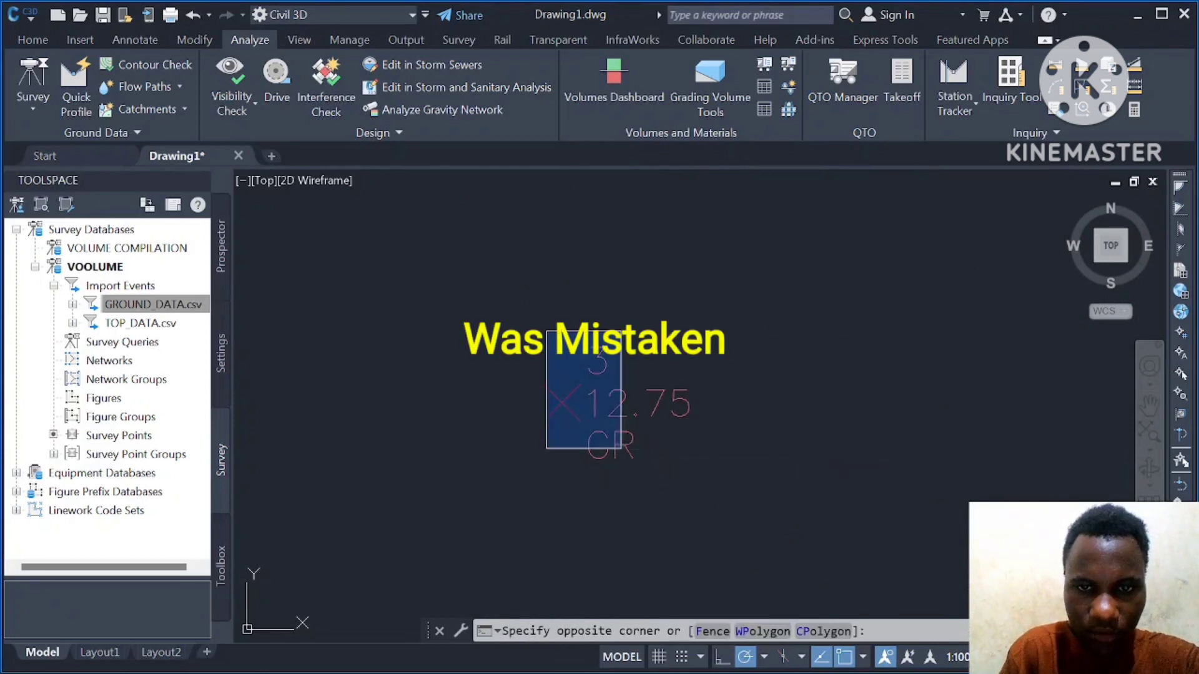
{"action": "left_click", "coordinate": [622, 448]}
{"action": "left_click", "coordinate": [617, 413]}
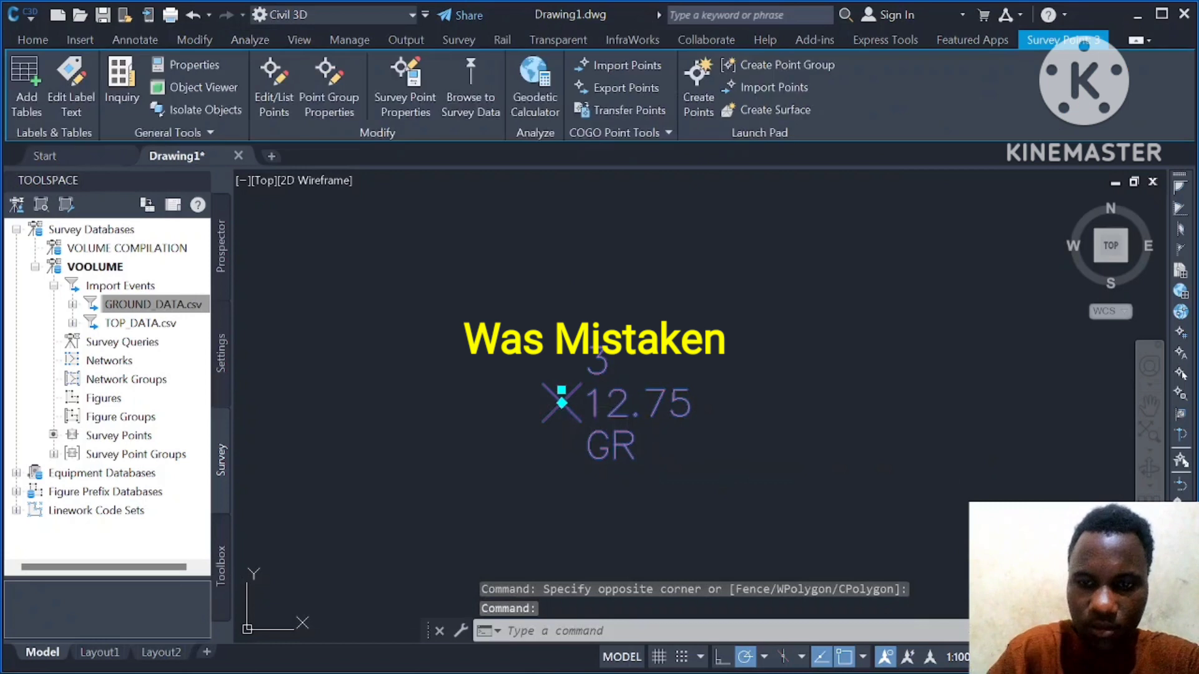
{"action": "key", "text": "Delete"}
Step: Erase the stack of overlapping stray ground points just outside the southwest corner of the point grid
{"action": "scroll", "coordinate": [586, 434], "scroll_direction": "down", "scroll_amount": 4}
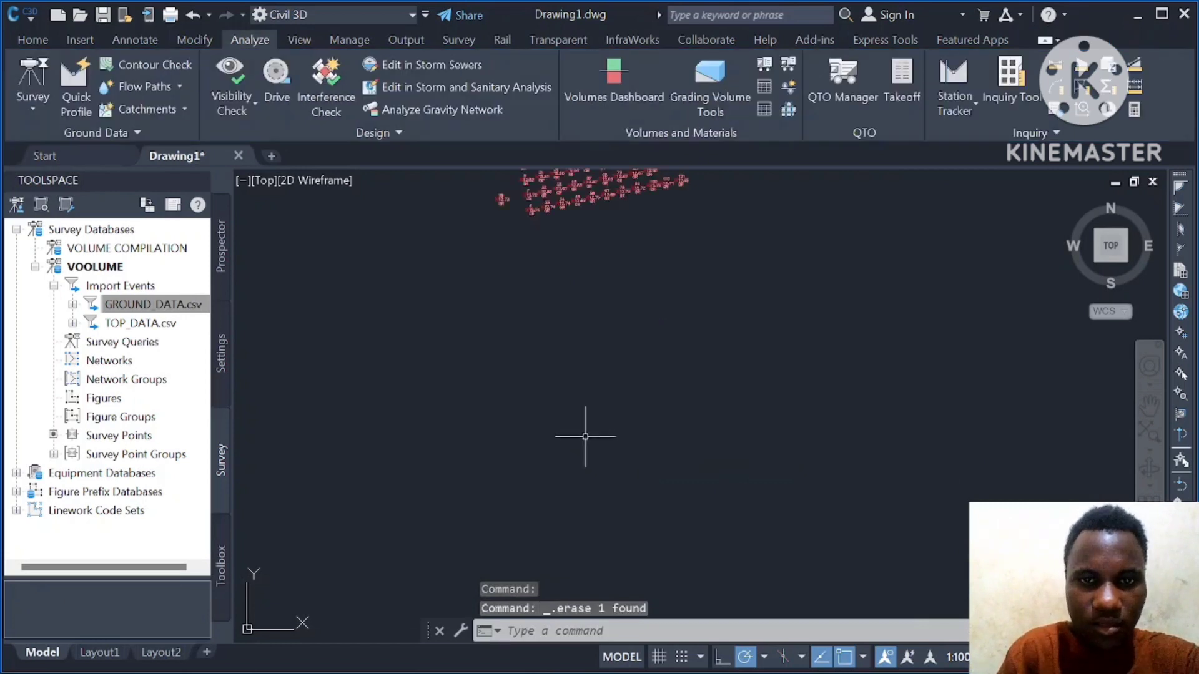
{"action": "scroll", "coordinate": [516, 356], "scroll_direction": "up", "scroll_amount": 10}
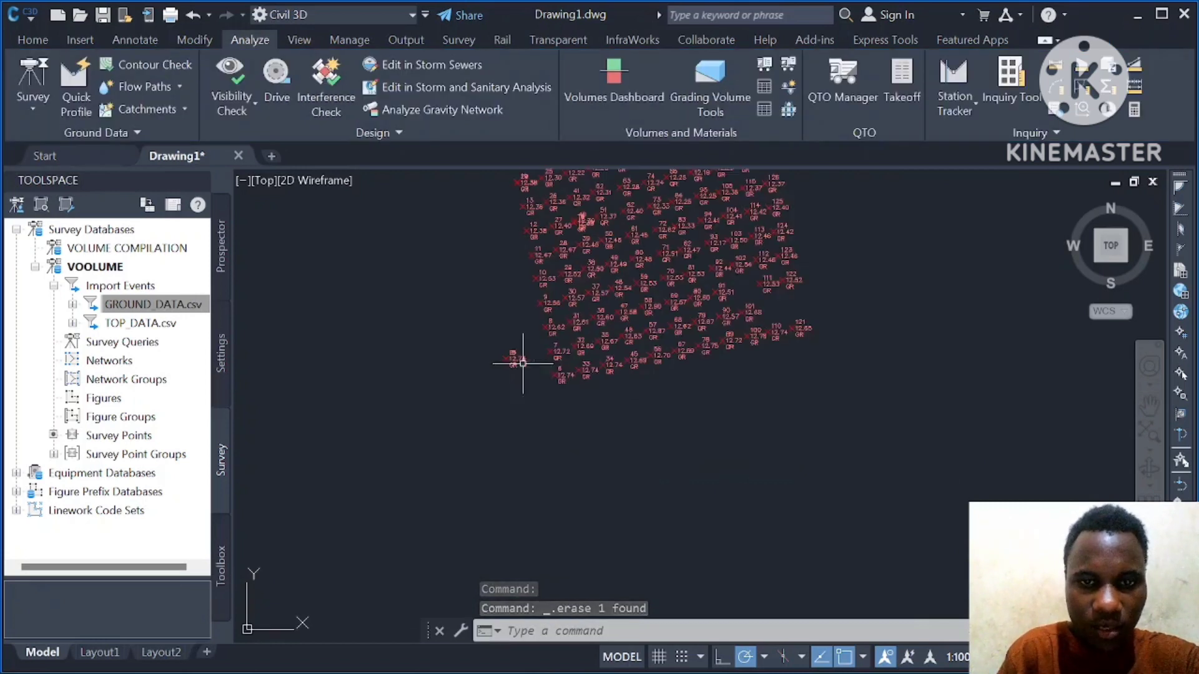
{"action": "left_click", "coordinate": [513, 359]}
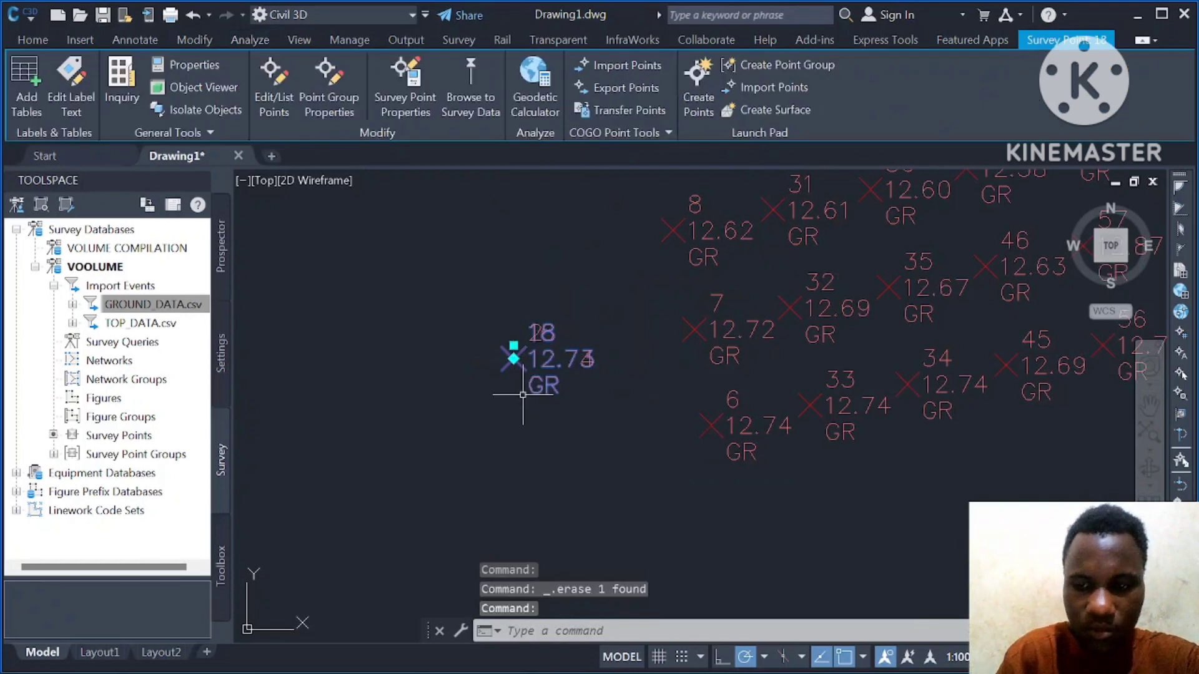
{"action": "key", "text": "Delete"}
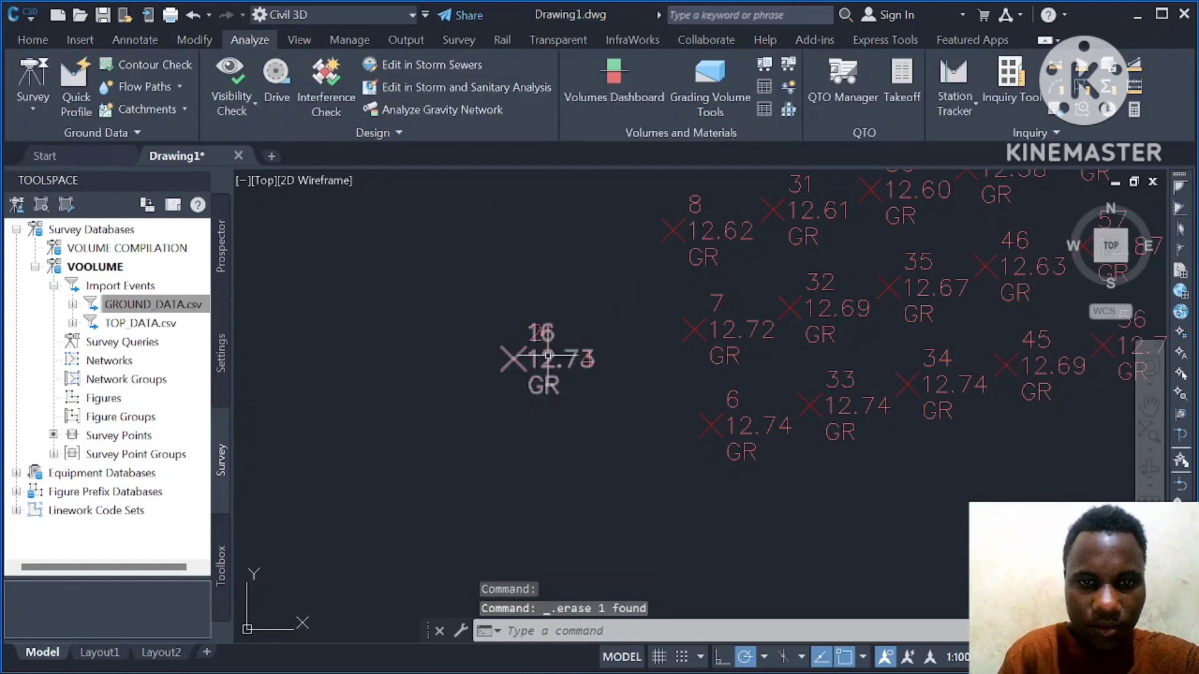
{"action": "left_click", "coordinate": [520, 360]}
{"action": "left_click", "coordinate": [512, 370]}
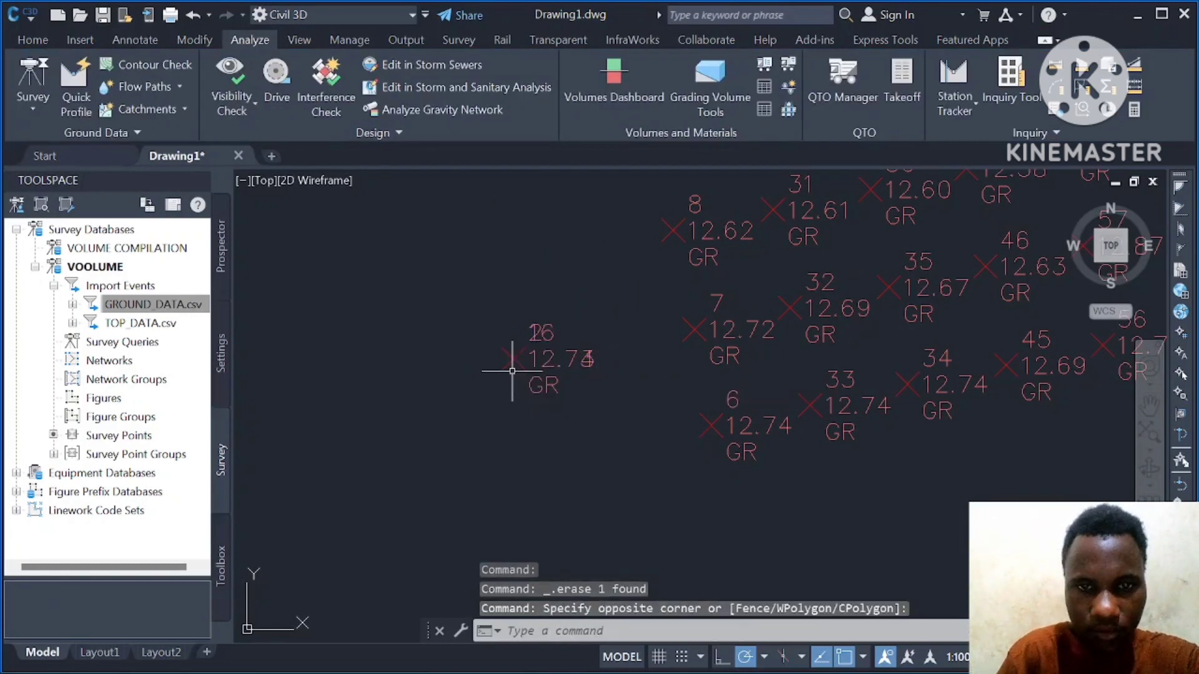
{"action": "left_click", "coordinate": [515, 359]}
{"action": "mouse_move", "coordinate": [514, 361]}
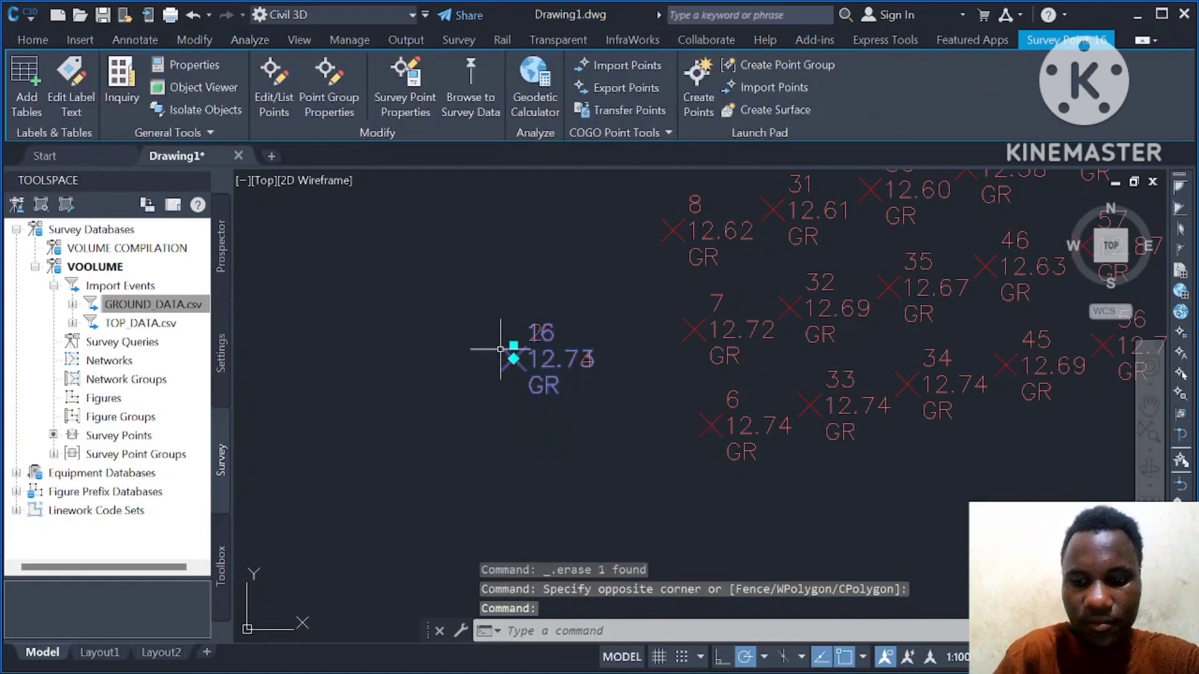
{"action": "key", "text": "Delete"}
{"action": "left_click", "coordinate": [501, 350]}
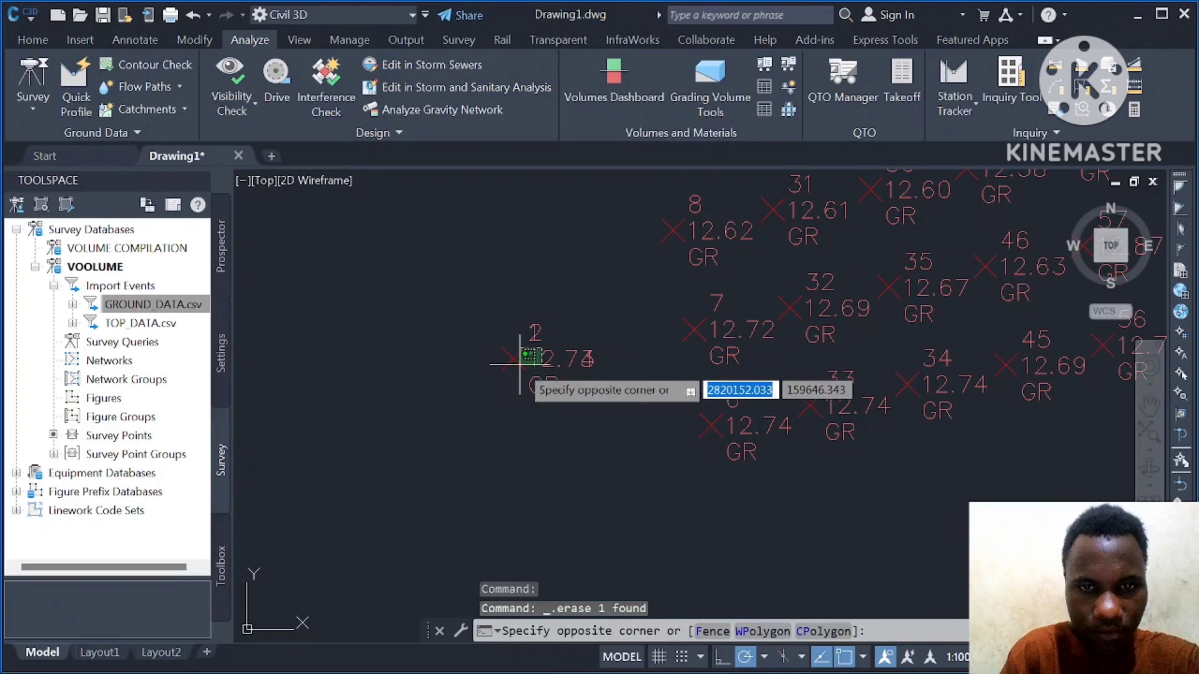
{"action": "left_click", "coordinate": [519, 365]}
{"action": "key", "text": "Delete"}
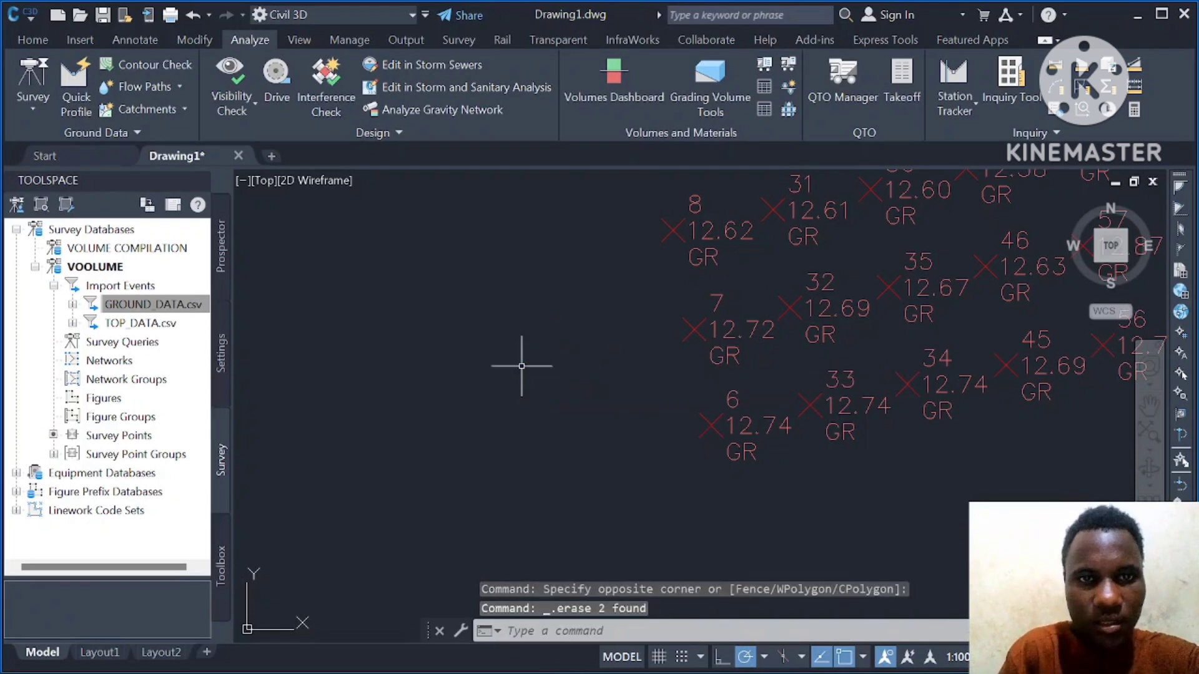
{"action": "scroll", "coordinate": [519, 366], "scroll_direction": "down", "scroll_amount": 6}
{"action": "scroll", "coordinate": [559, 354], "scroll_direction": "up", "scroll_amount": 1}
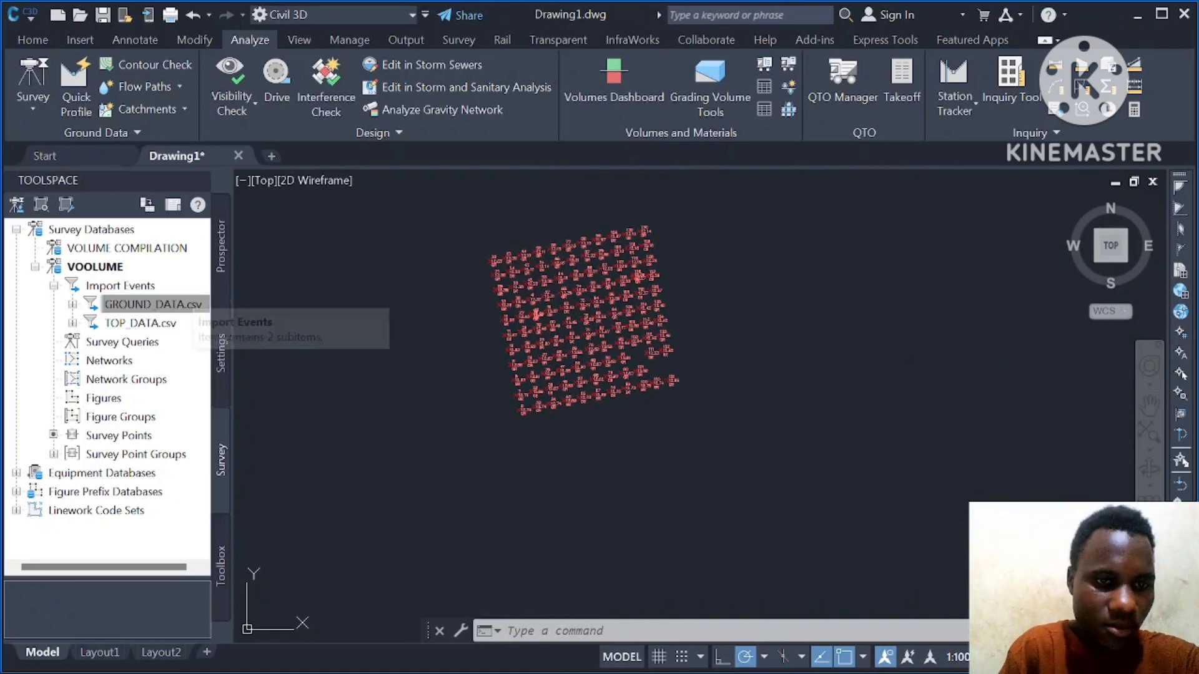
Step: Start a new TIN surface in the drawing and name it EG SURFACE
{"action": "left_click", "coordinate": [153, 304]}
{"action": "left_click", "coordinate": [219, 246]}
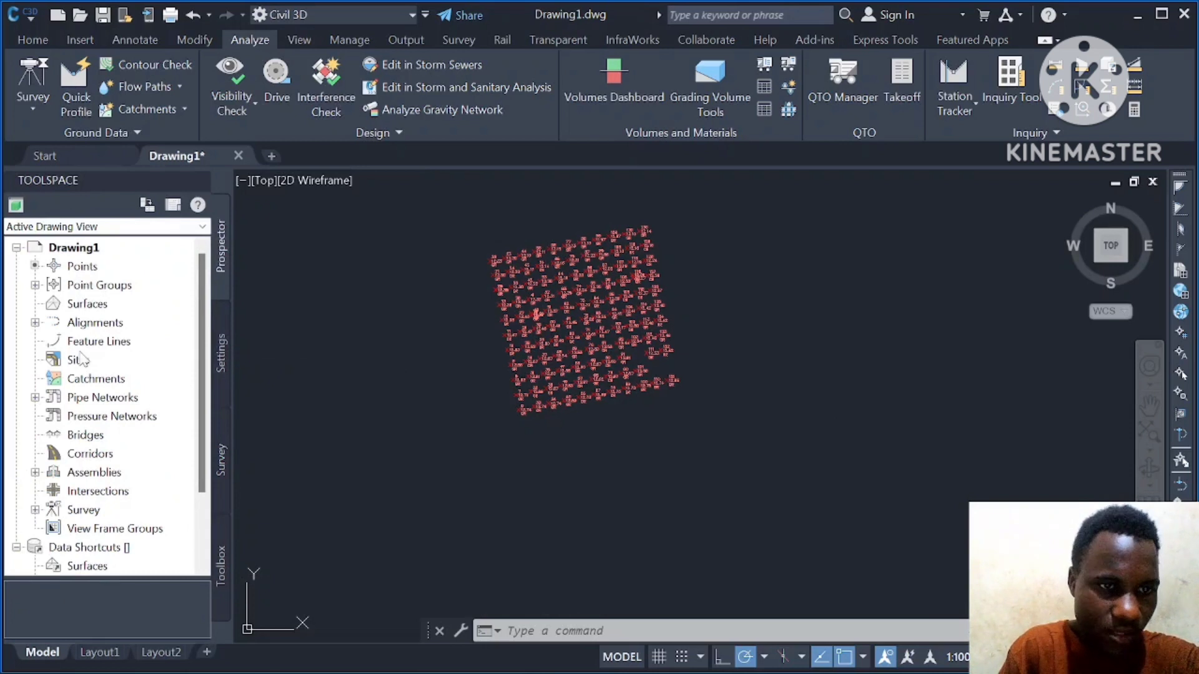
{"action": "left_click", "coordinate": [88, 304]}
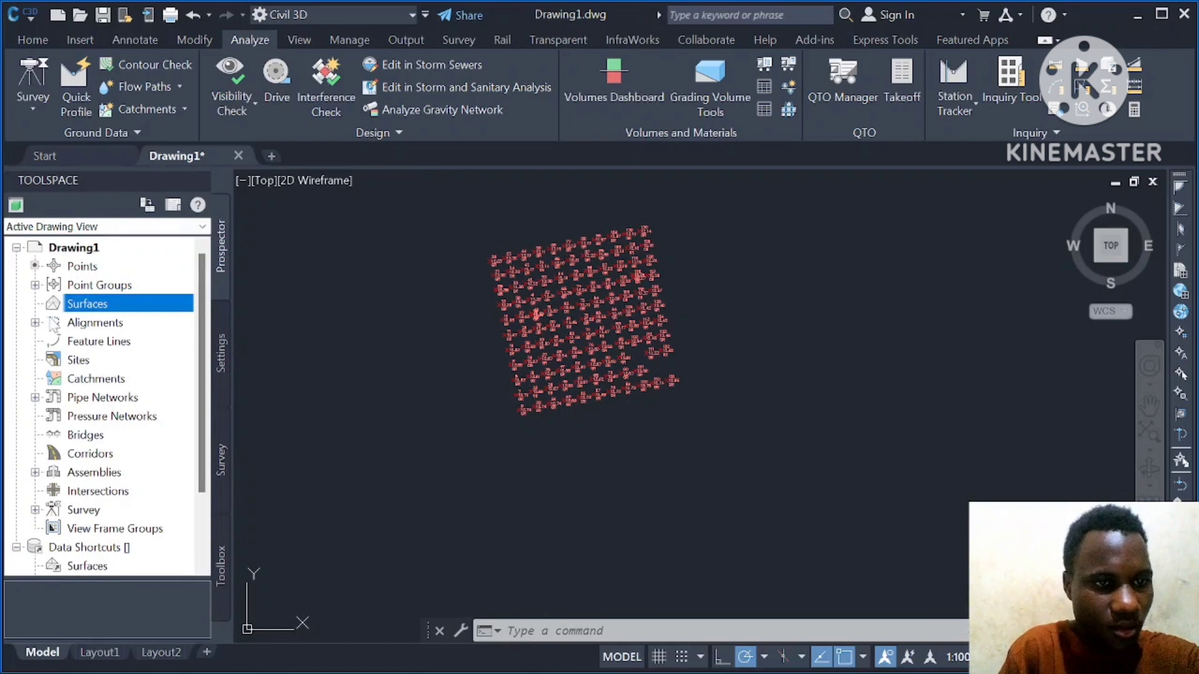
{"action": "right_click", "coordinate": [100, 306]}
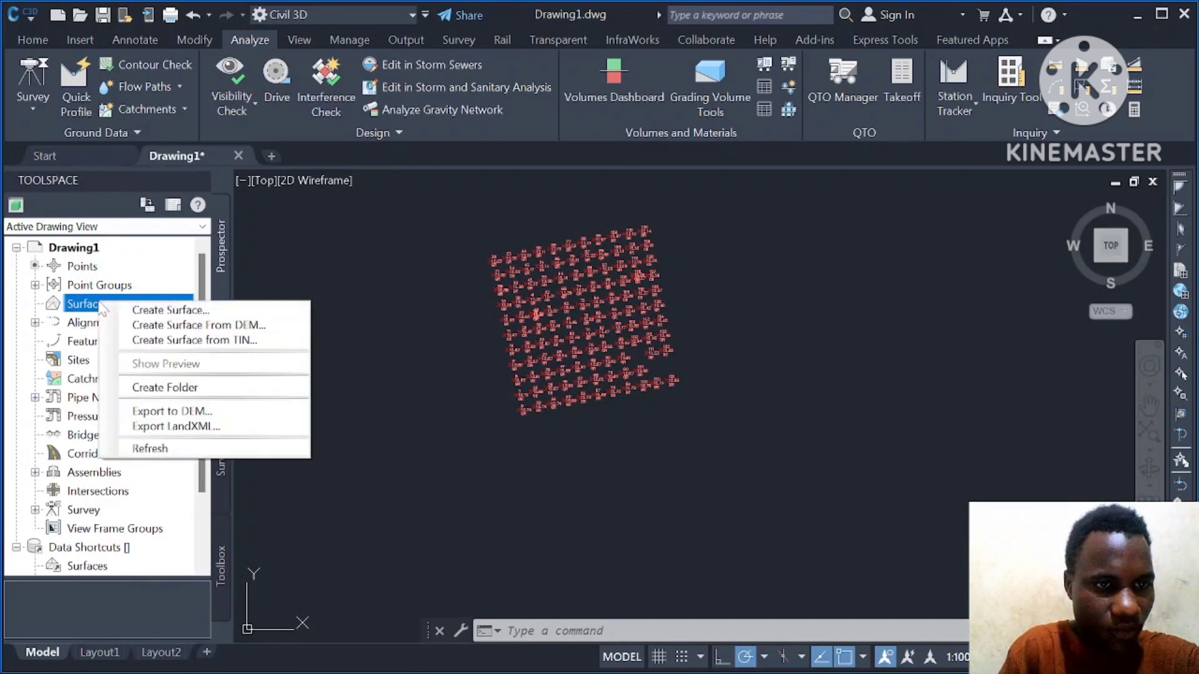
{"action": "left_click", "coordinate": [176, 310]}
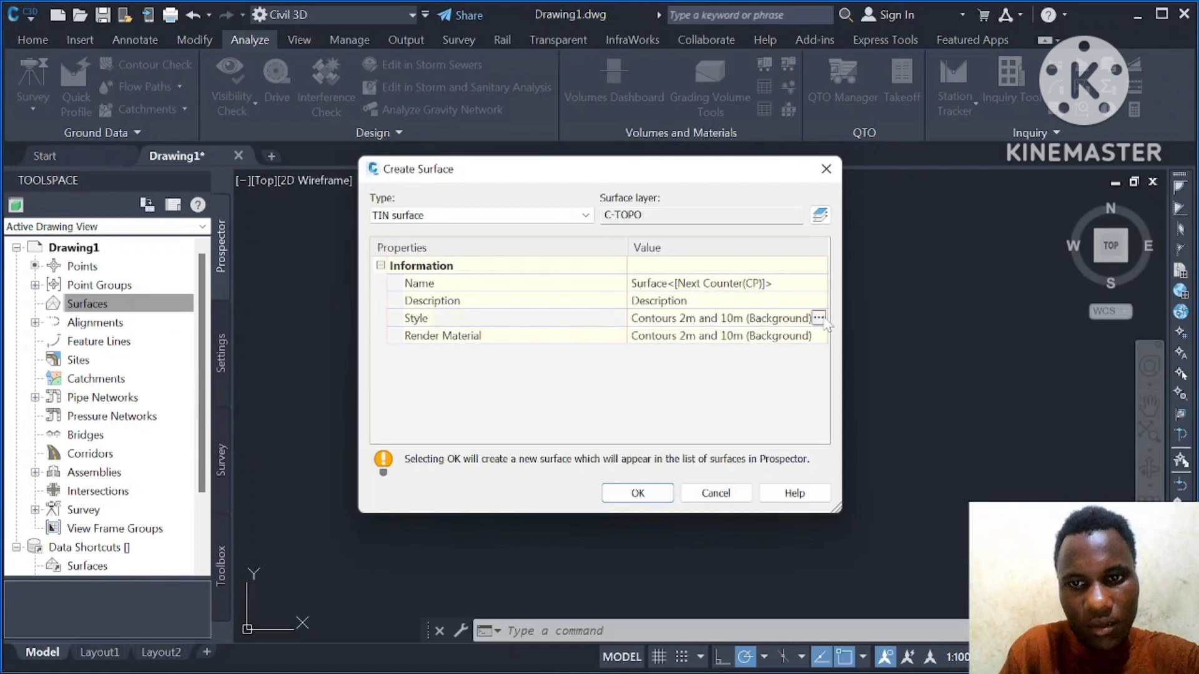
{"action": "left_click", "coordinate": [705, 283]}
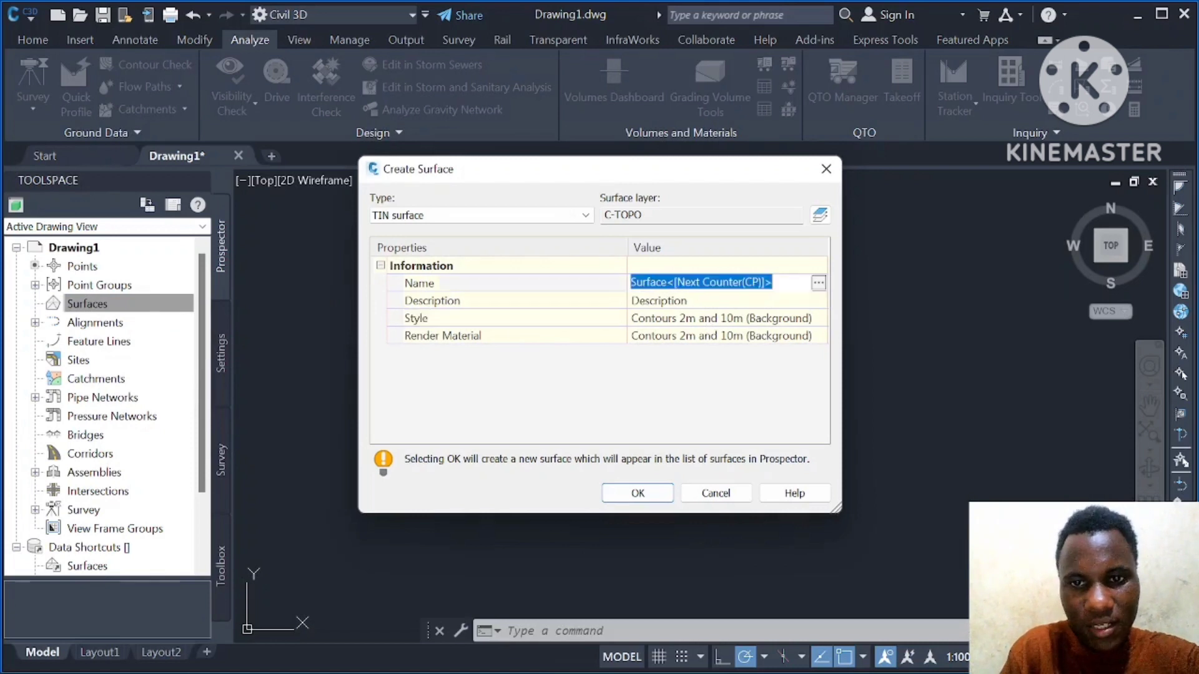
{"action": "left_click", "coordinate": [817, 284]}
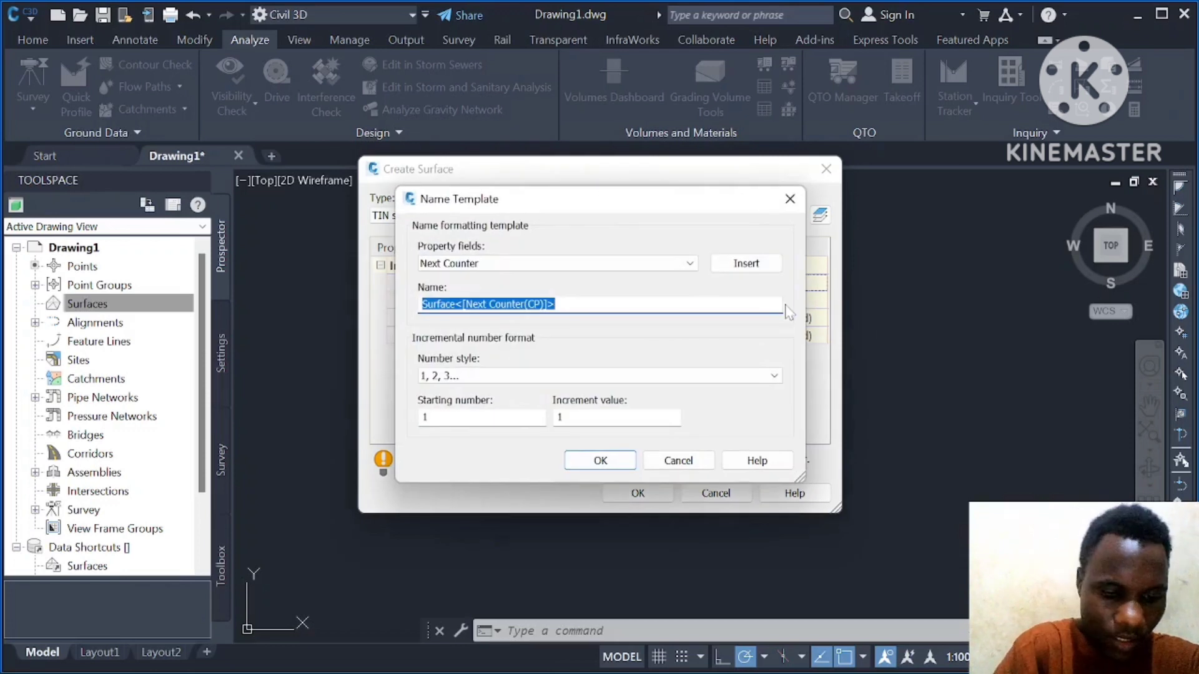
{"action": "type", "text": "EG S"}
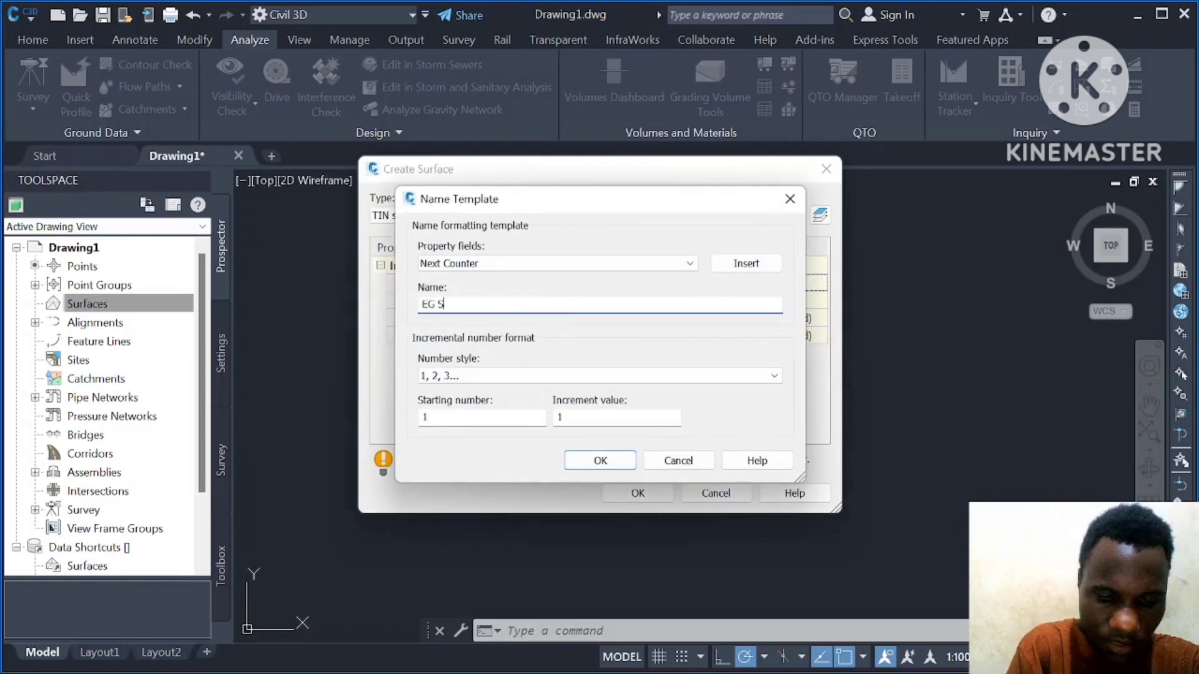
{"action": "type", "text": "URFACE"}
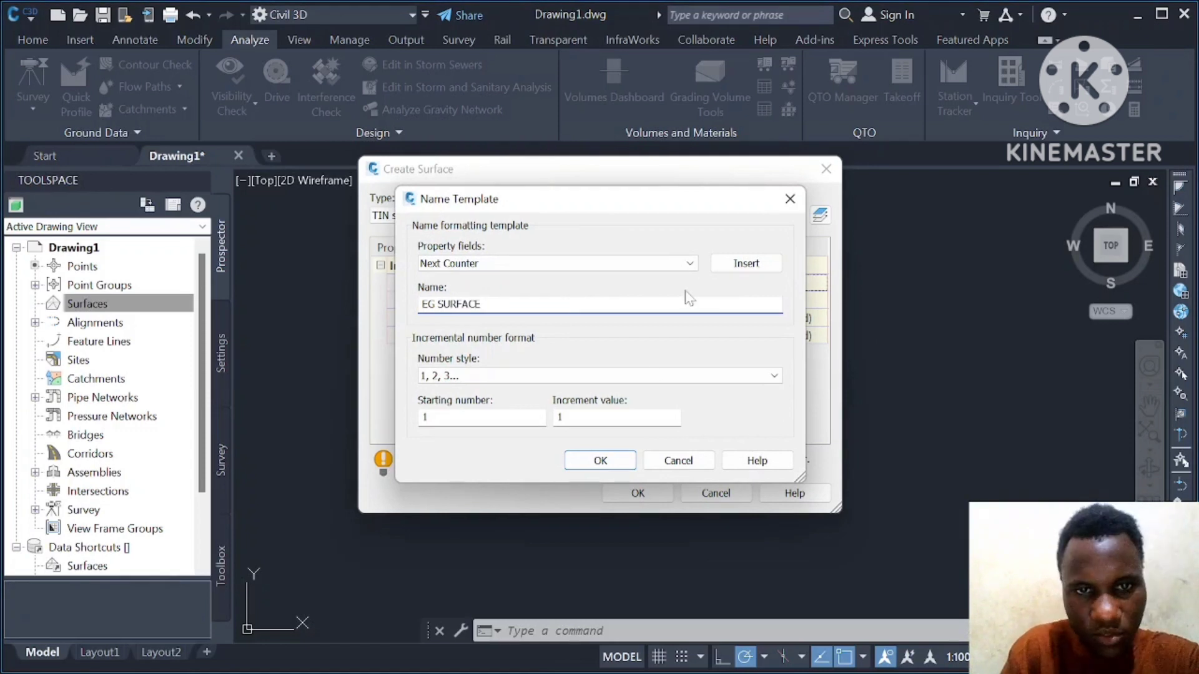
{"action": "left_click", "coordinate": [615, 463]}
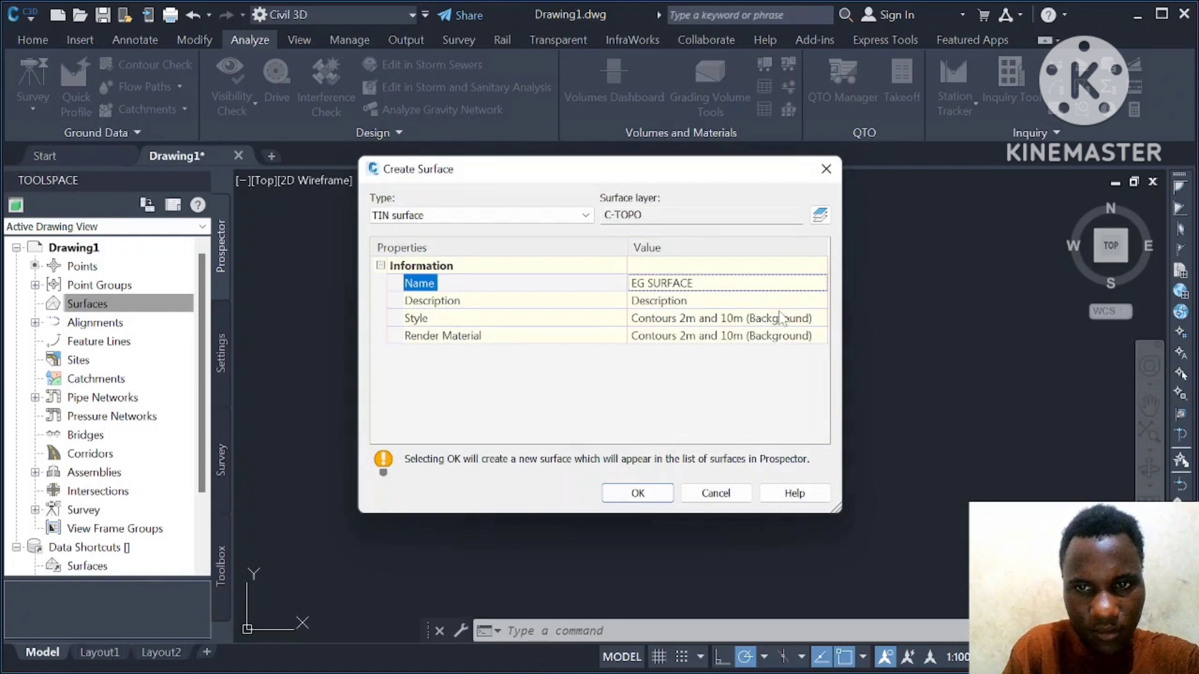
Step: Set the surface style to Contours and Triangles and create the surface
{"action": "left_click", "coordinate": [798, 320]}
{"action": "left_click", "coordinate": [817, 318]}
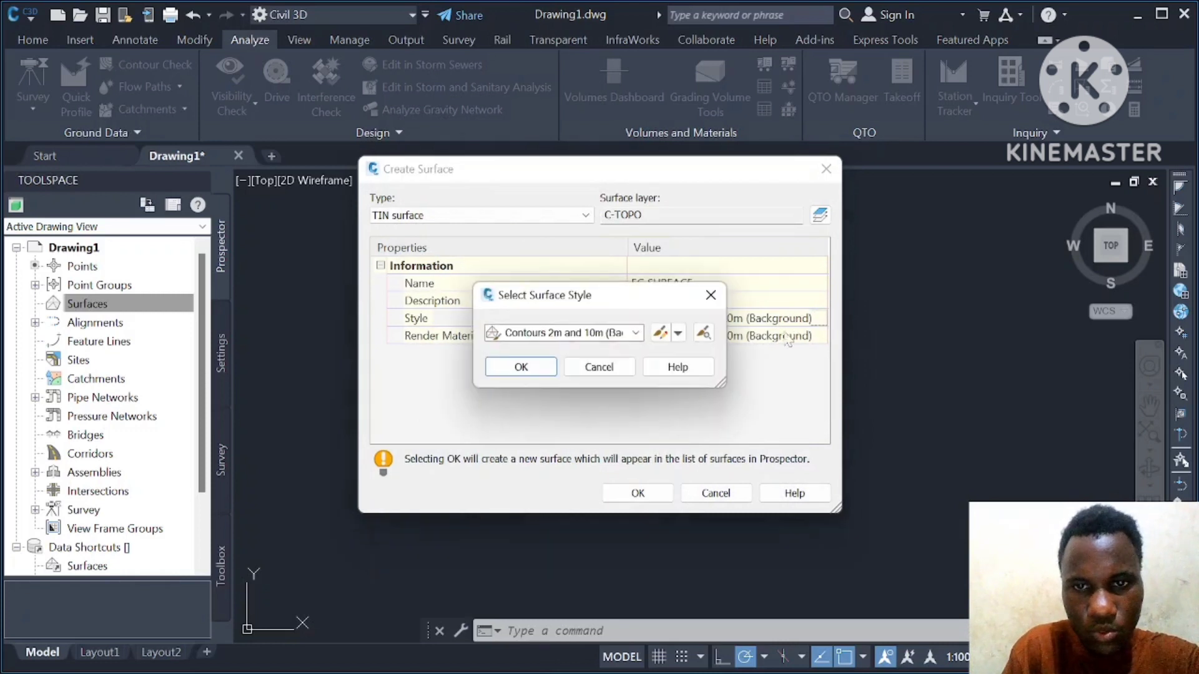
{"action": "left_click", "coordinate": [635, 333]}
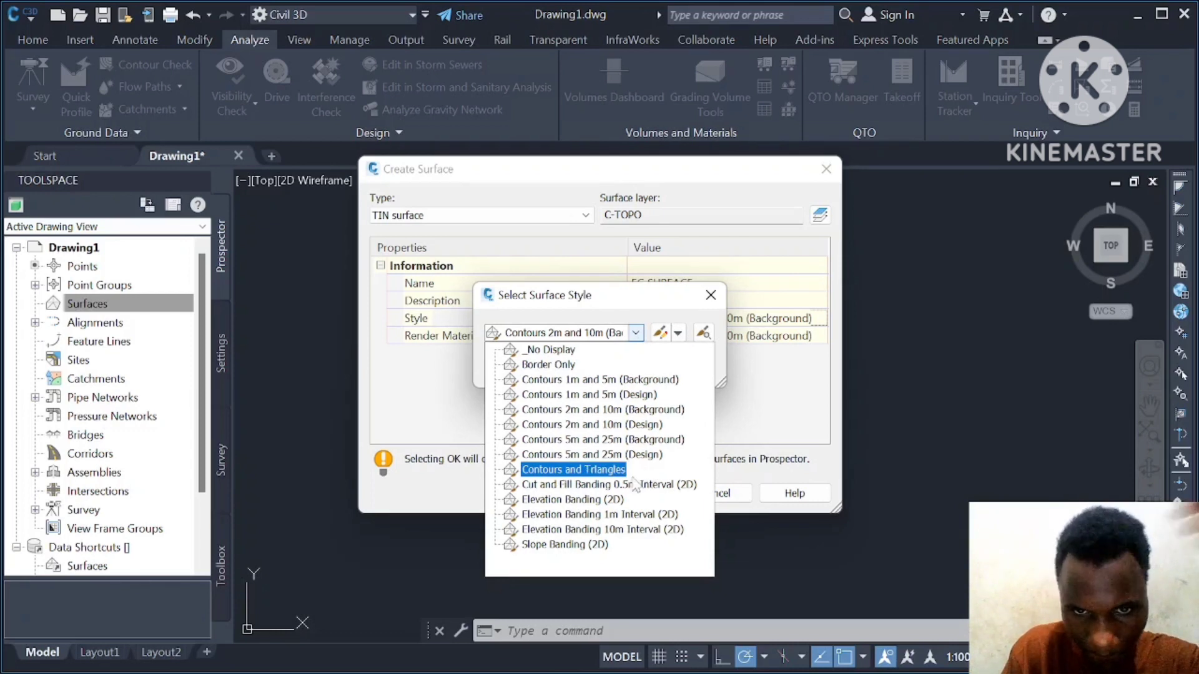
{"action": "left_click", "coordinate": [587, 470]}
{"action": "left_click", "coordinate": [519, 368]}
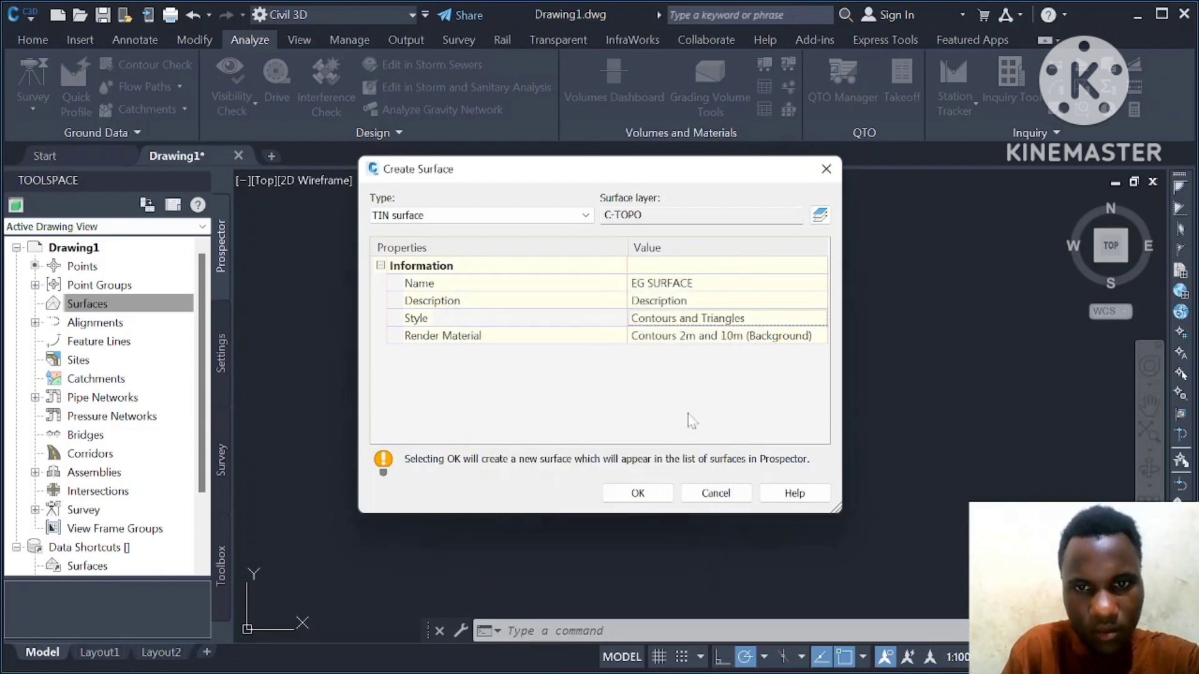
{"action": "left_click", "coordinate": [637, 492]}
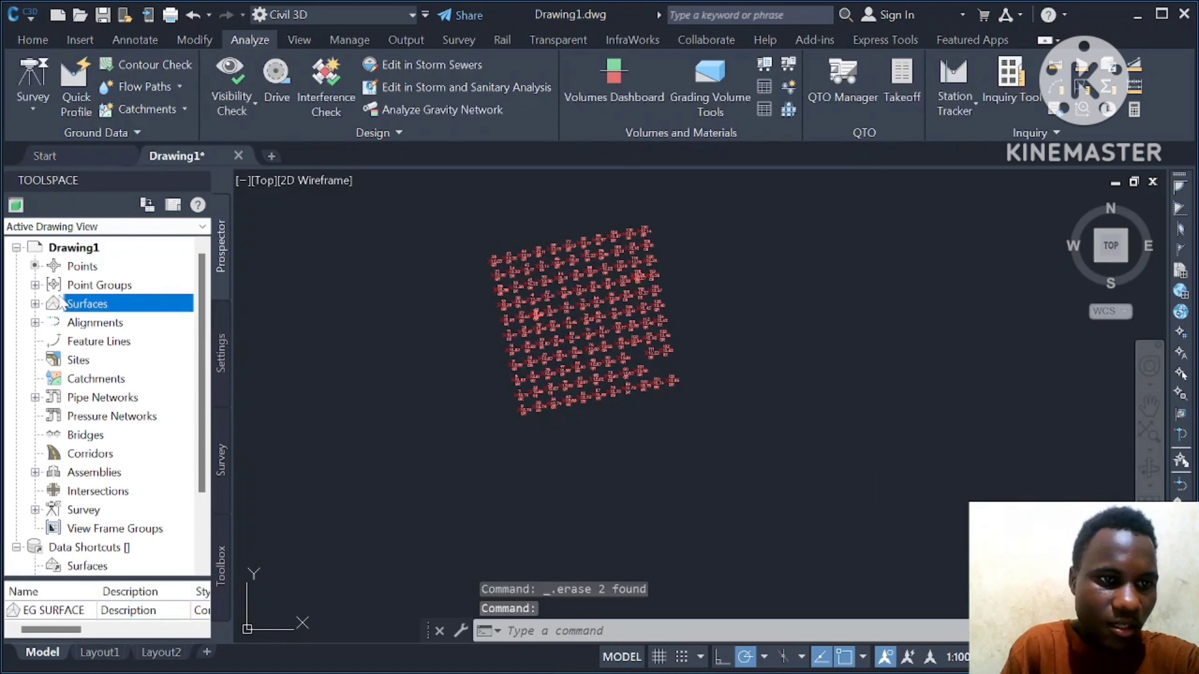
Step: Add the GROUND_DATA.csv point group to the definition of EG SURFACE and apply it
{"action": "left_click", "coordinate": [35, 304]}
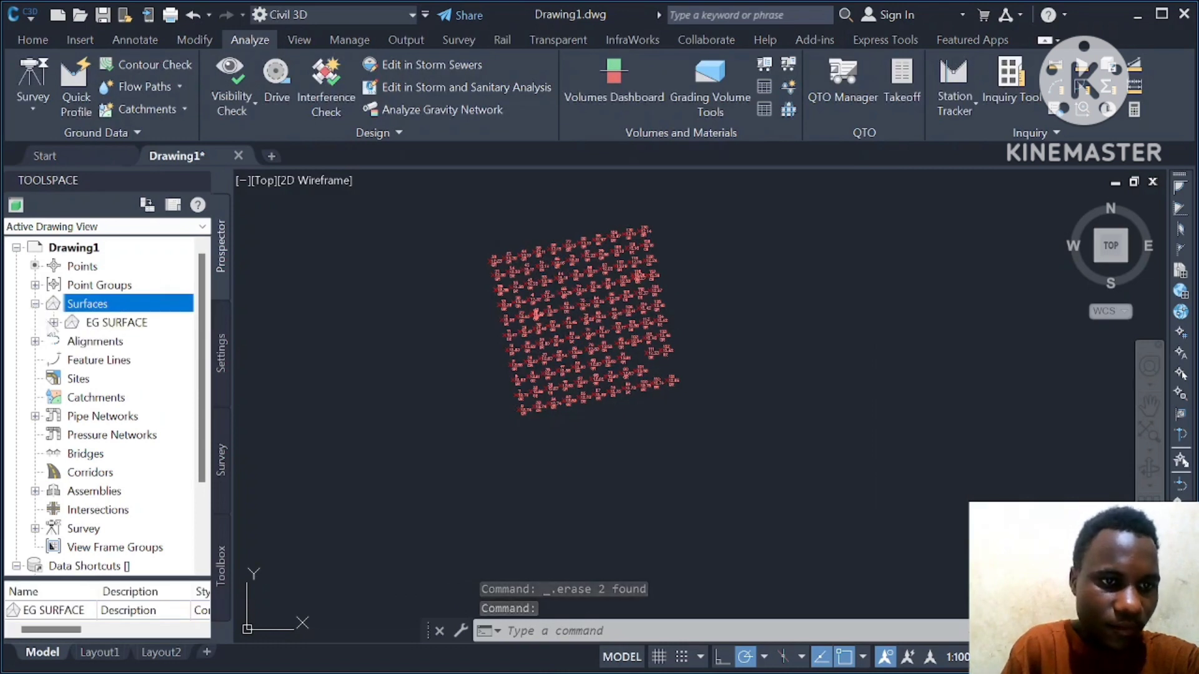
{"action": "left_click", "coordinate": [55, 323]}
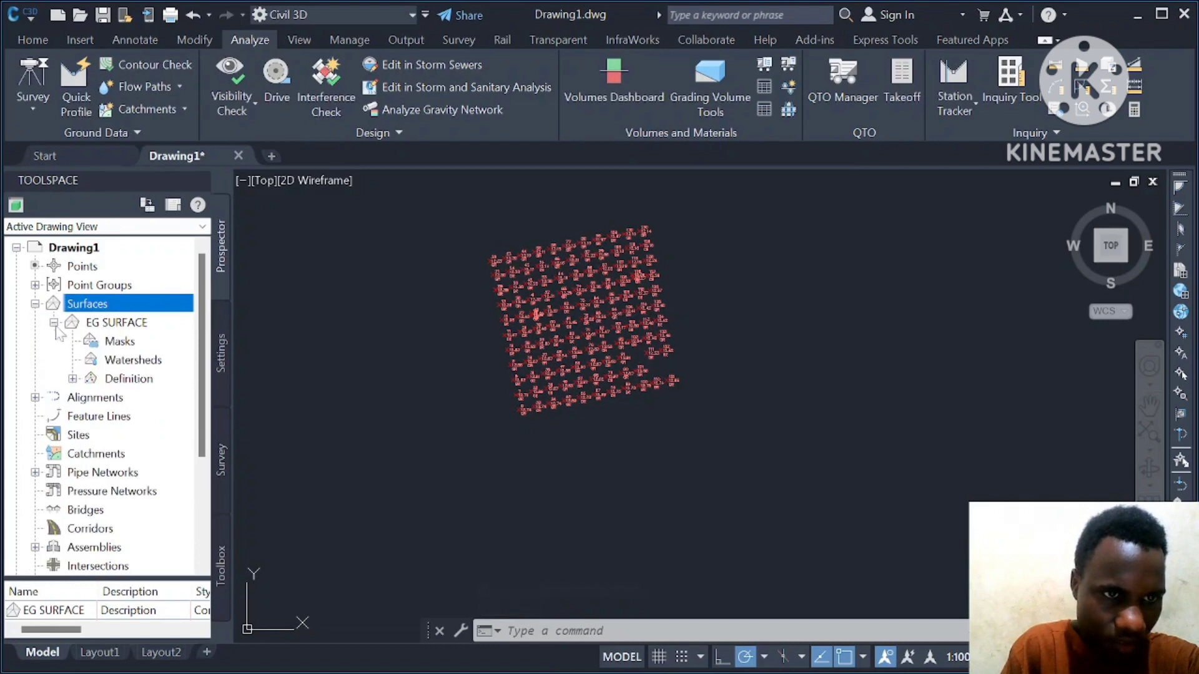
{"action": "left_click", "coordinate": [131, 379]}
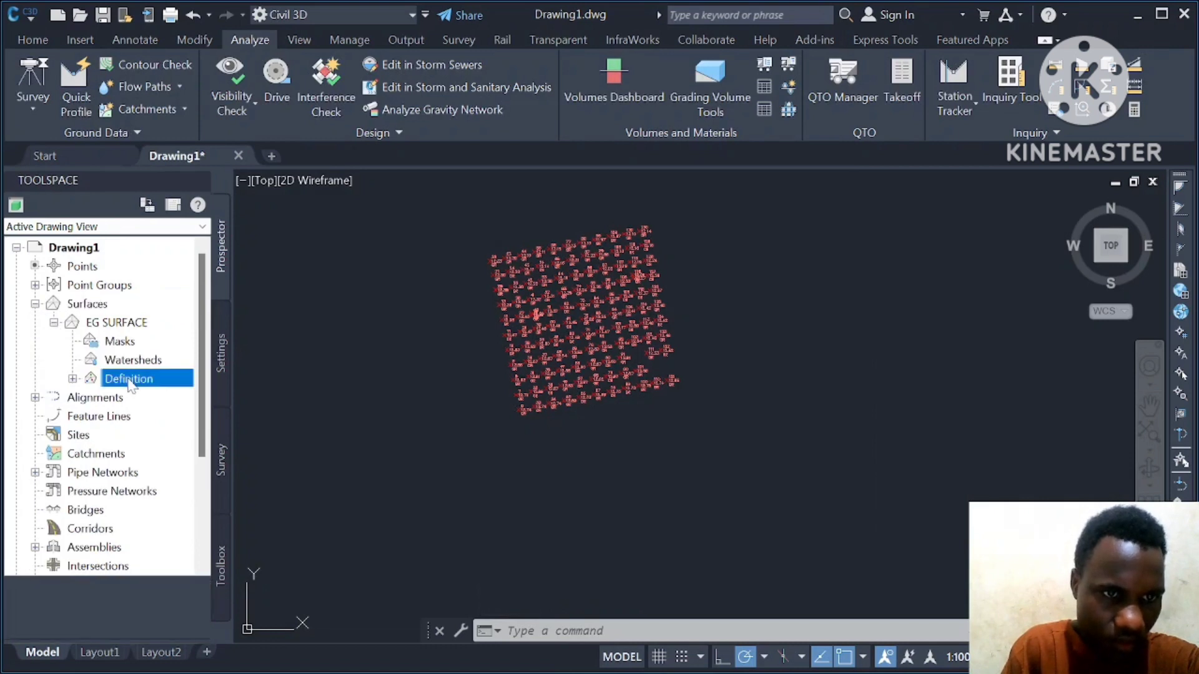
{"action": "left_click", "coordinate": [73, 378]}
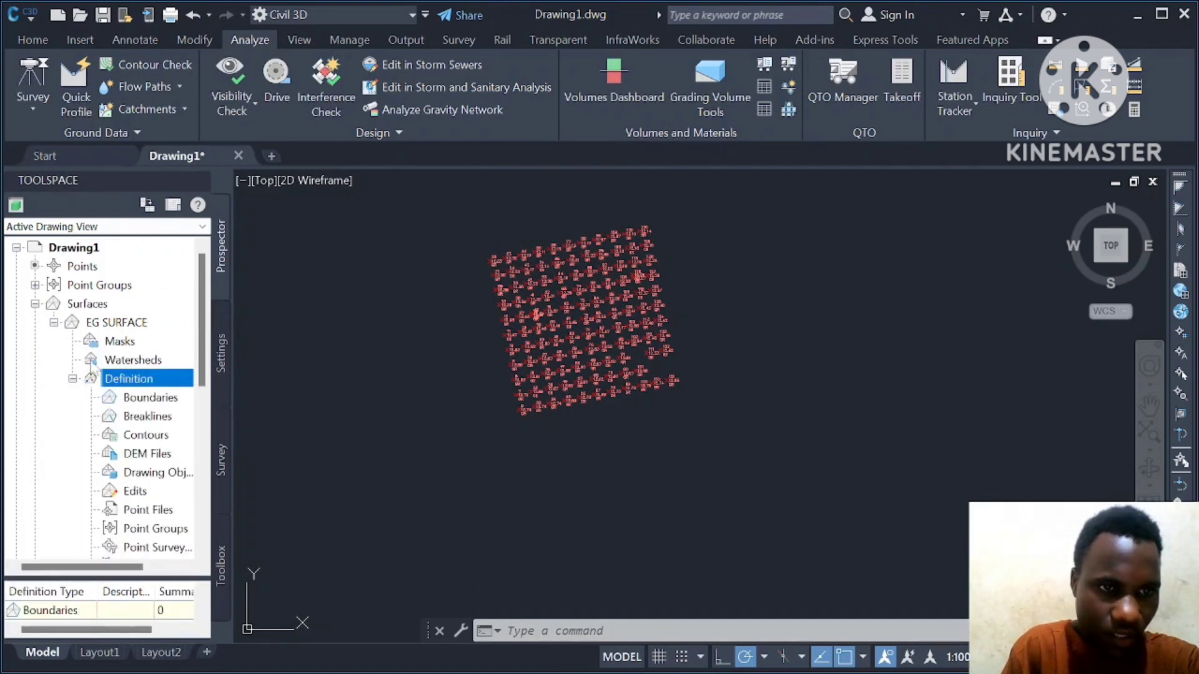
{"action": "left_click", "coordinate": [163, 530]}
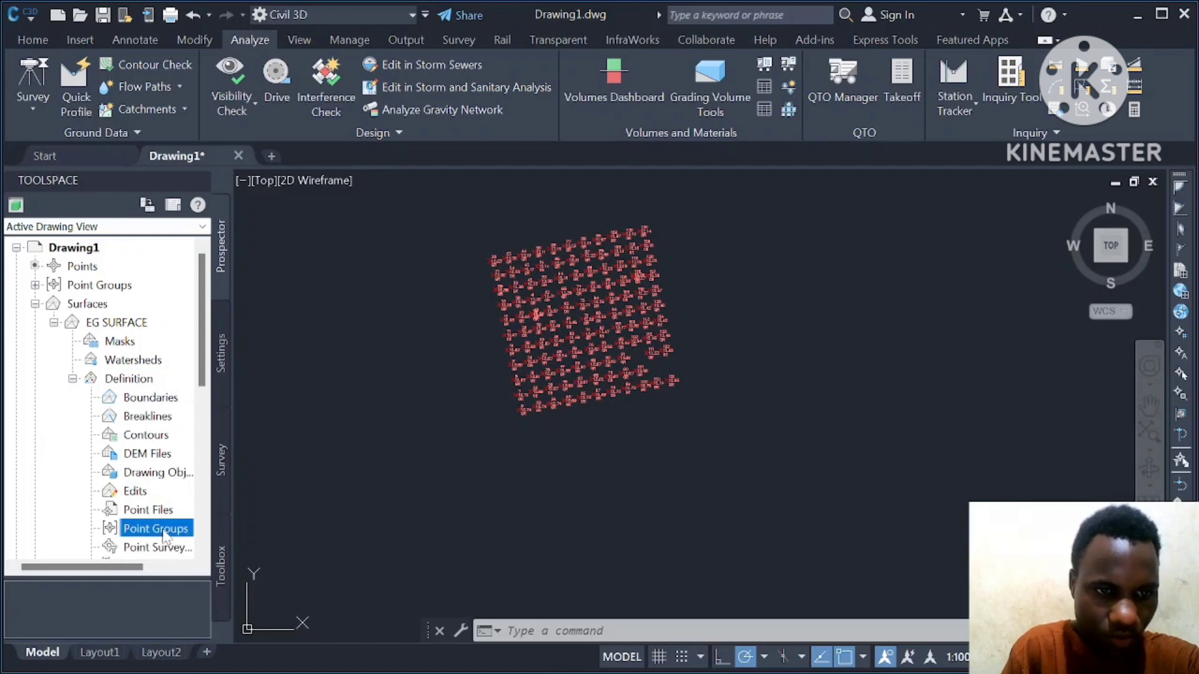
{"action": "right_click", "coordinate": [169, 529]}
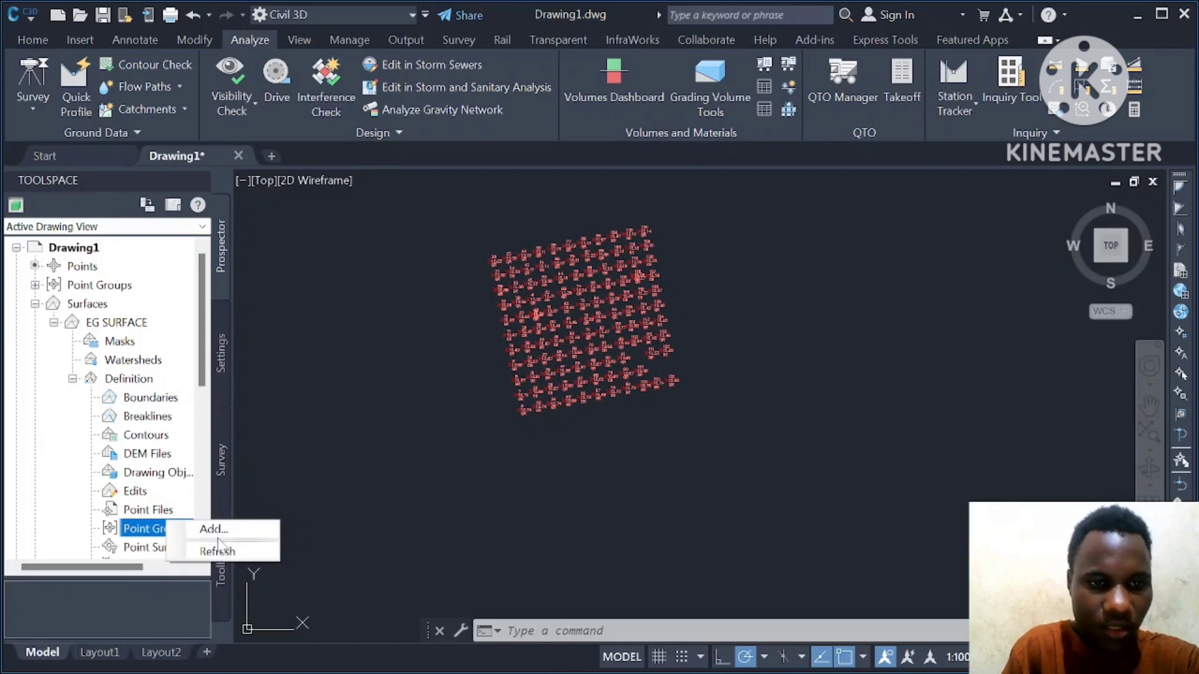
{"action": "left_click", "coordinate": [228, 529]}
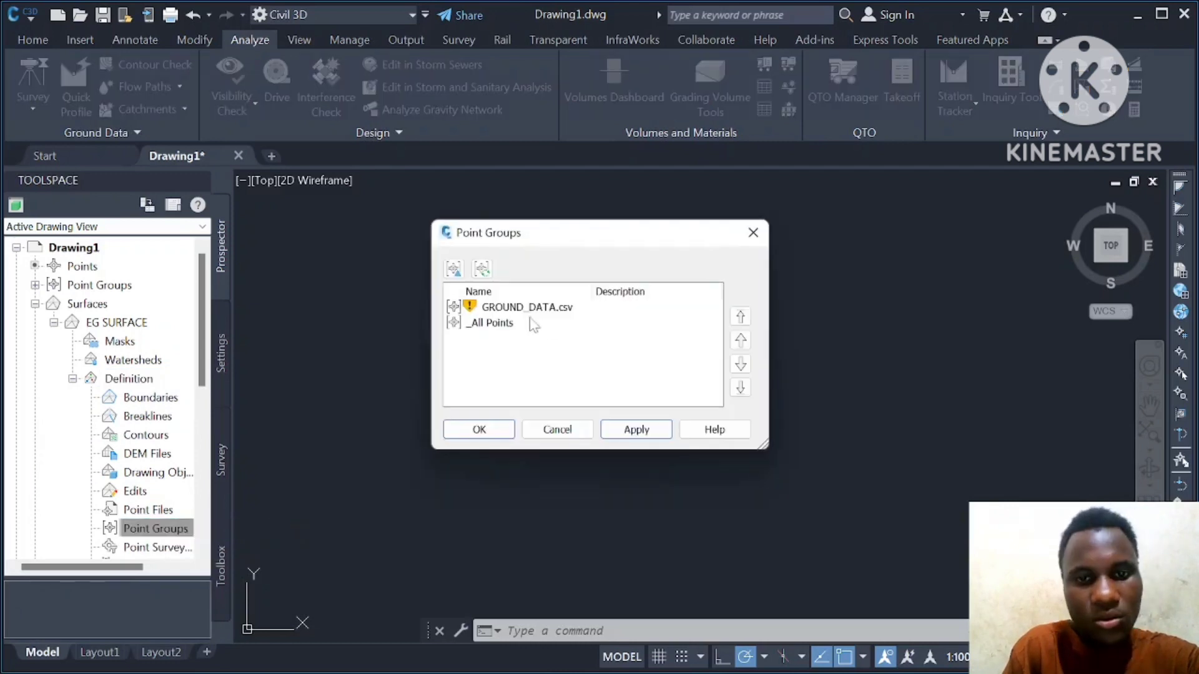
{"action": "left_click", "coordinate": [534, 306]}
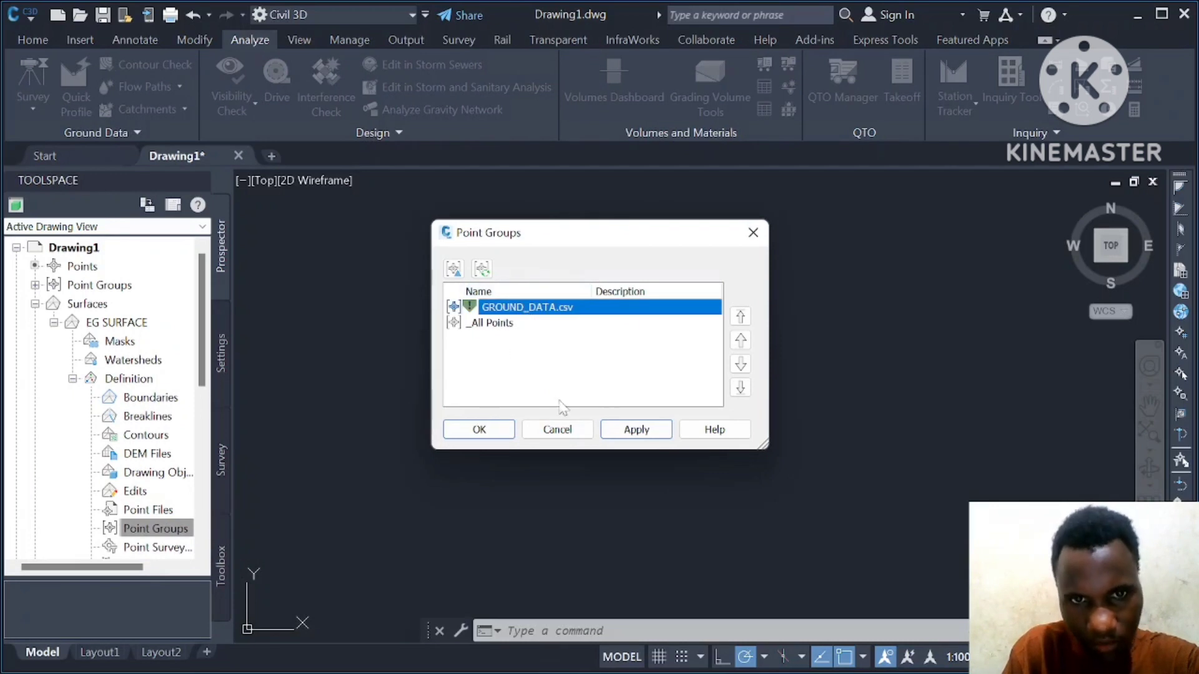
{"action": "left_click", "coordinate": [642, 431]}
{"action": "left_click", "coordinate": [479, 430]}
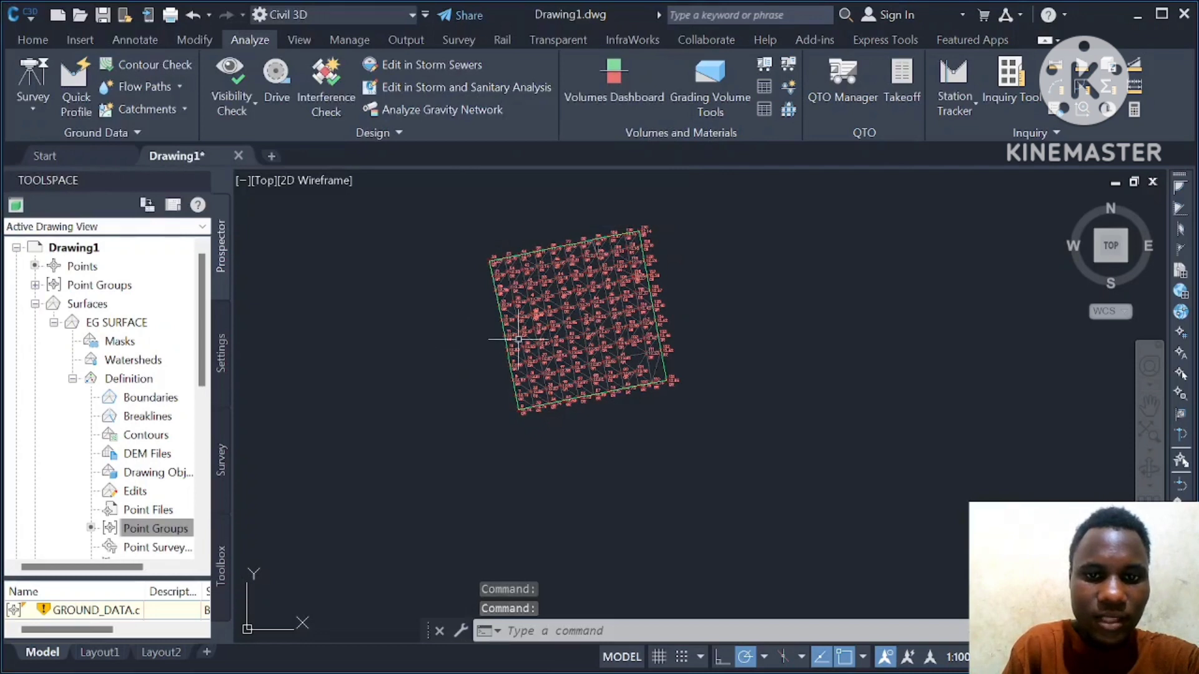
Step: Inspect the EG SURFACE triangulation, orbit its shaded 3D model in the Object Viewer, and close the viewer
{"action": "scroll", "coordinate": [580, 318], "scroll_direction": "up", "scroll_amount": 5}
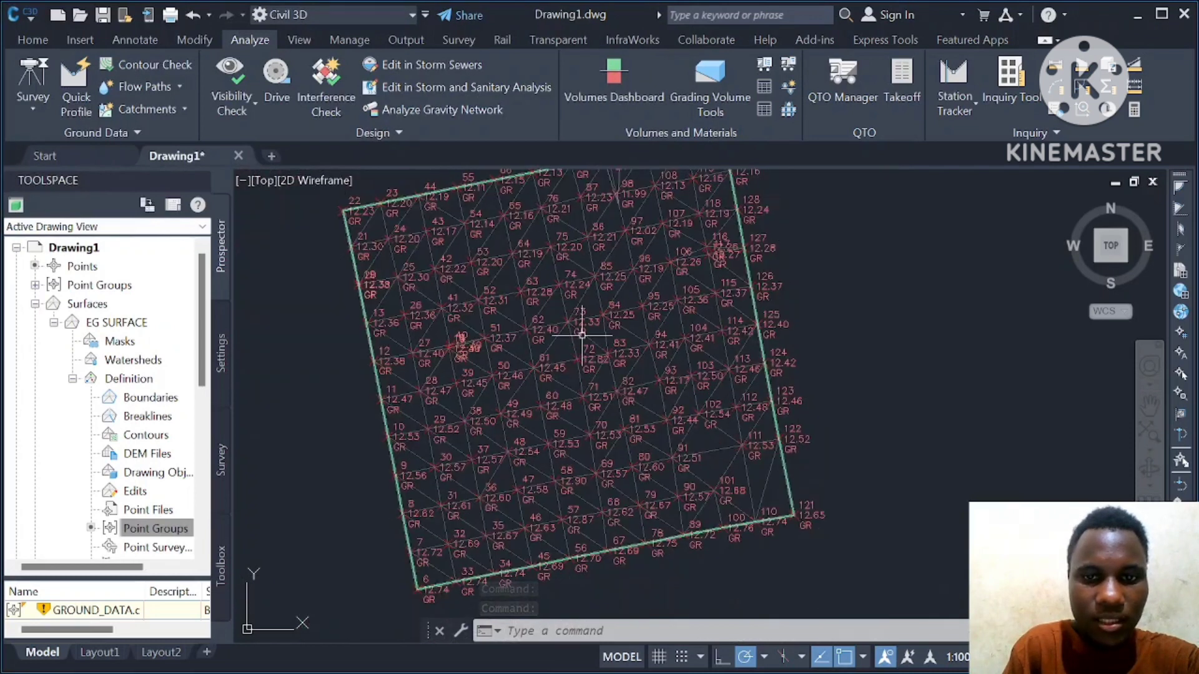
{"action": "scroll", "coordinate": [581, 328], "scroll_direction": "down", "scroll_amount": 4}
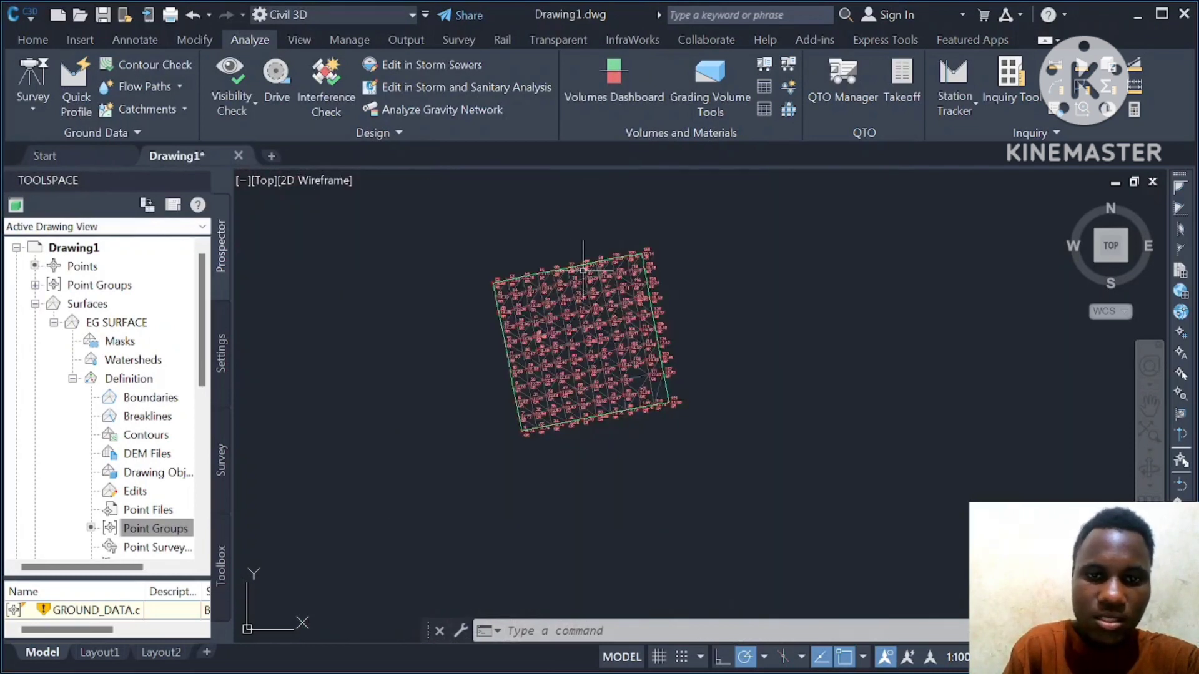
{"action": "scroll", "coordinate": [583, 275], "scroll_direction": "up", "scroll_amount": 4}
{"action": "scroll", "coordinate": [578, 315], "scroll_direction": "down", "scroll_amount": 2}
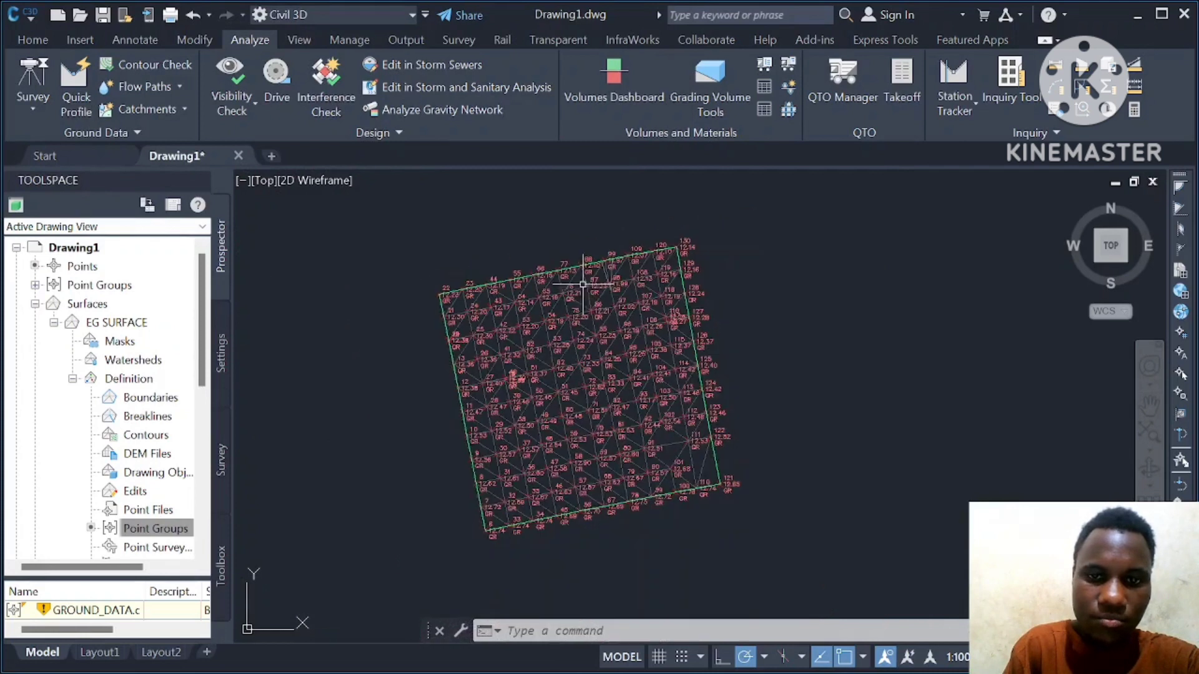
{"action": "right_click", "coordinate": [570, 338]}
{"action": "left_click", "coordinate": [556, 367]}
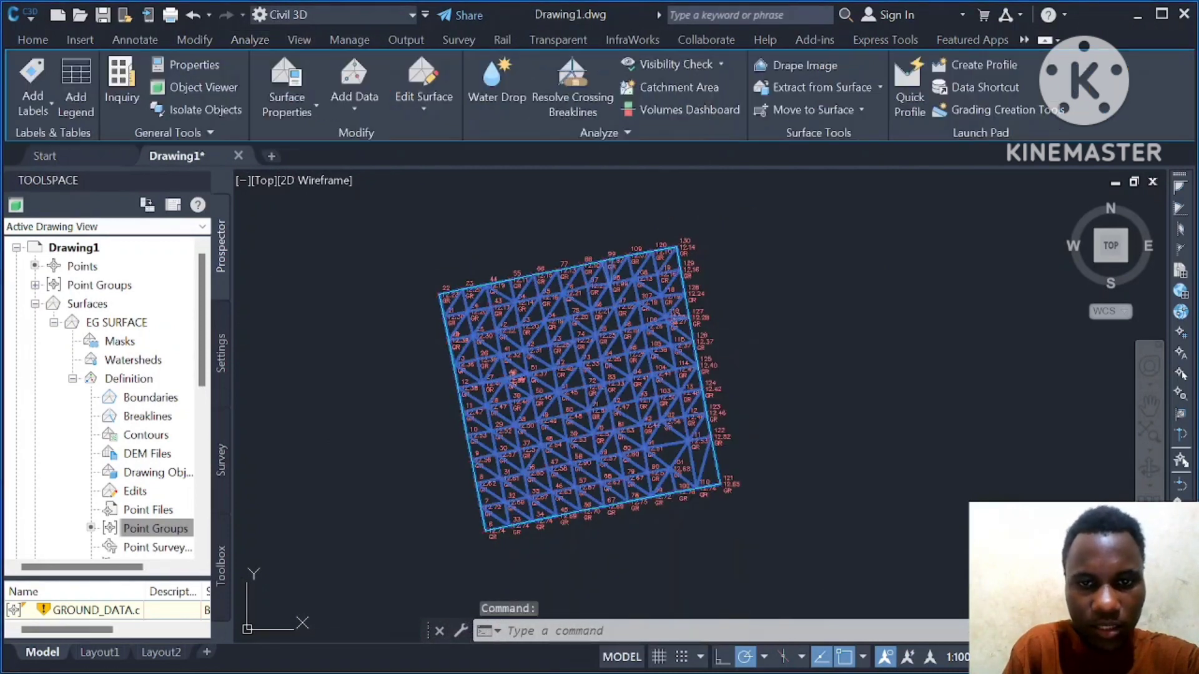
{"action": "right_click", "coordinate": [557, 368]}
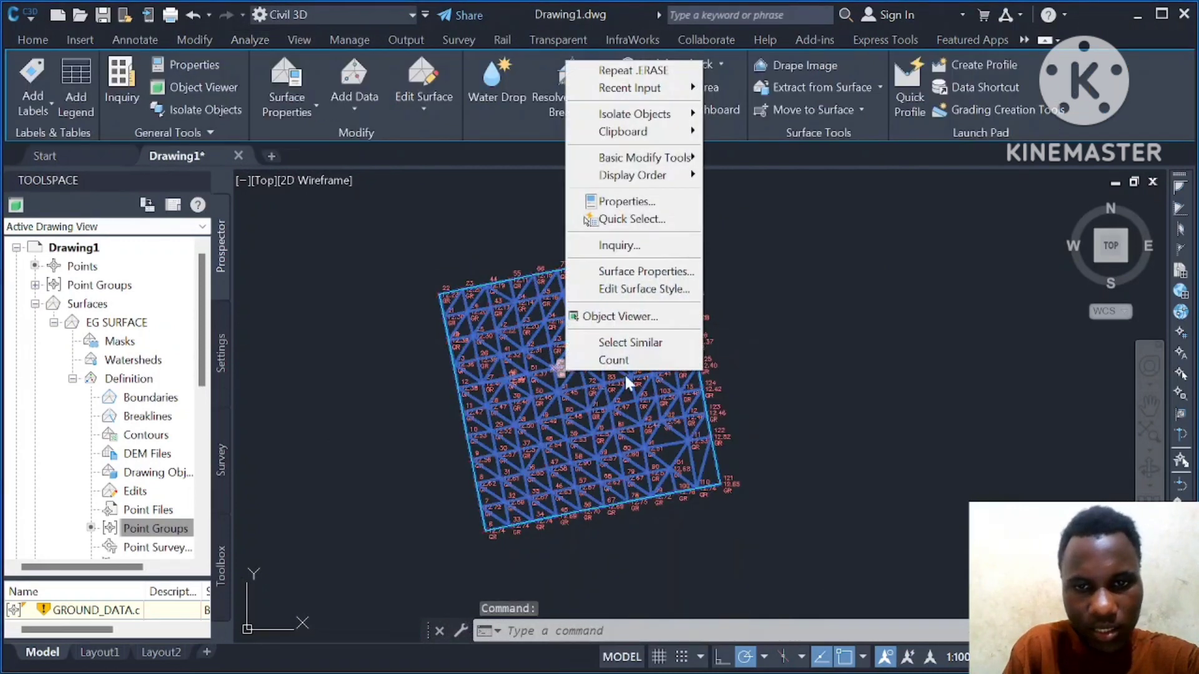
{"action": "left_click", "coordinate": [633, 317]}
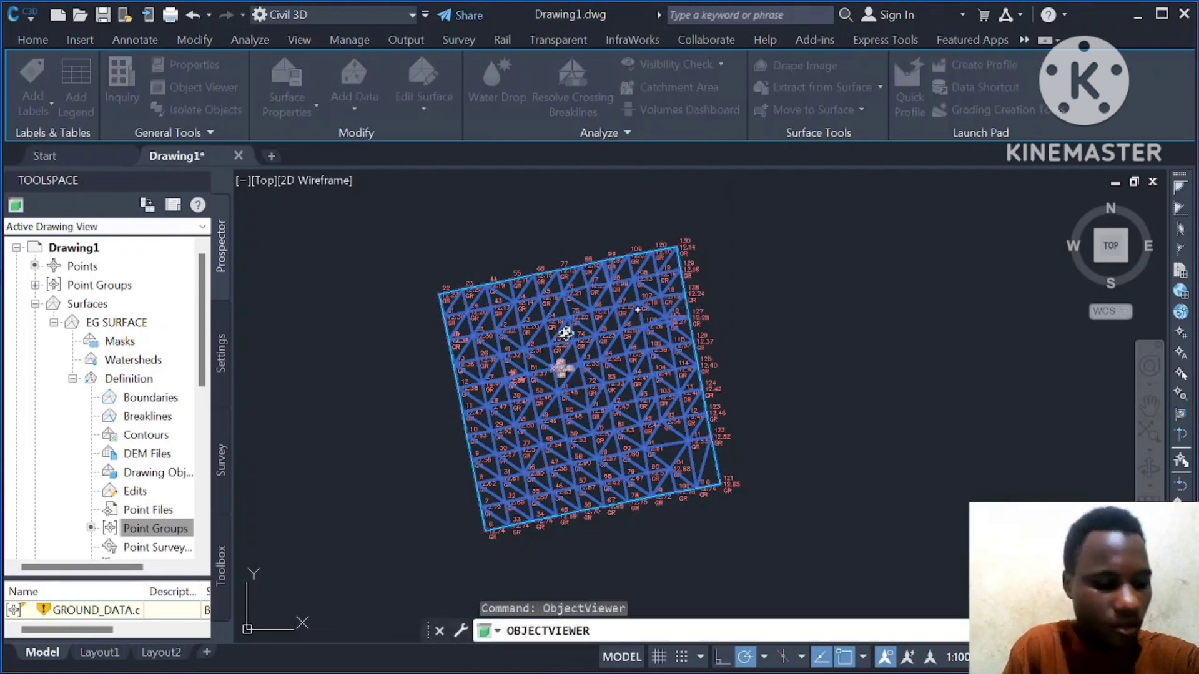
{"action": "mouse_move", "coordinate": [600, 330]}
{"action": "left_mouse_down"}
{"action": "mouse_move", "coordinate": [617, 279]}
{"action": "mouse_move", "coordinate": [530, 444]}
{"action": "mouse_move", "coordinate": [717, 350]}
{"action": "mouse_move", "coordinate": [564, 307]}
{"action": "mouse_move", "coordinate": [504, 433]}
{"action": "mouse_move", "coordinate": [671, 345]}
{"action": "left_mouse_up"}
{"action": "right_click", "coordinate": [662, 321]}
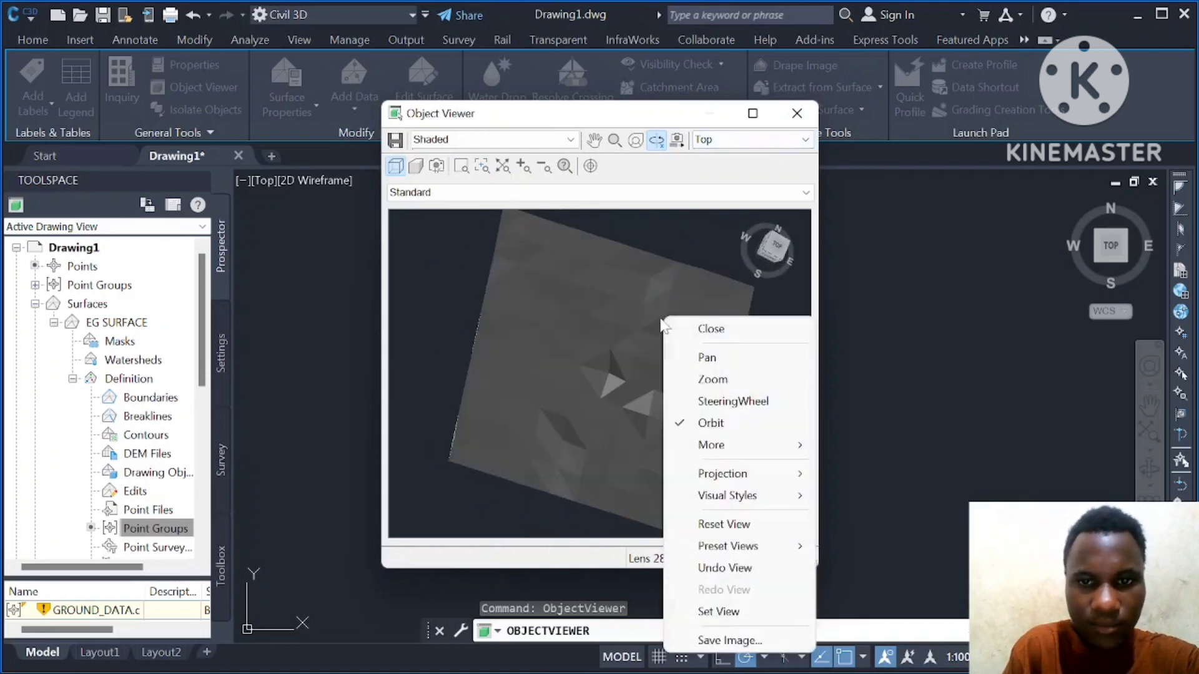
{"action": "left_click", "coordinate": [617, 356]}
{"action": "left_click", "coordinate": [796, 113]}
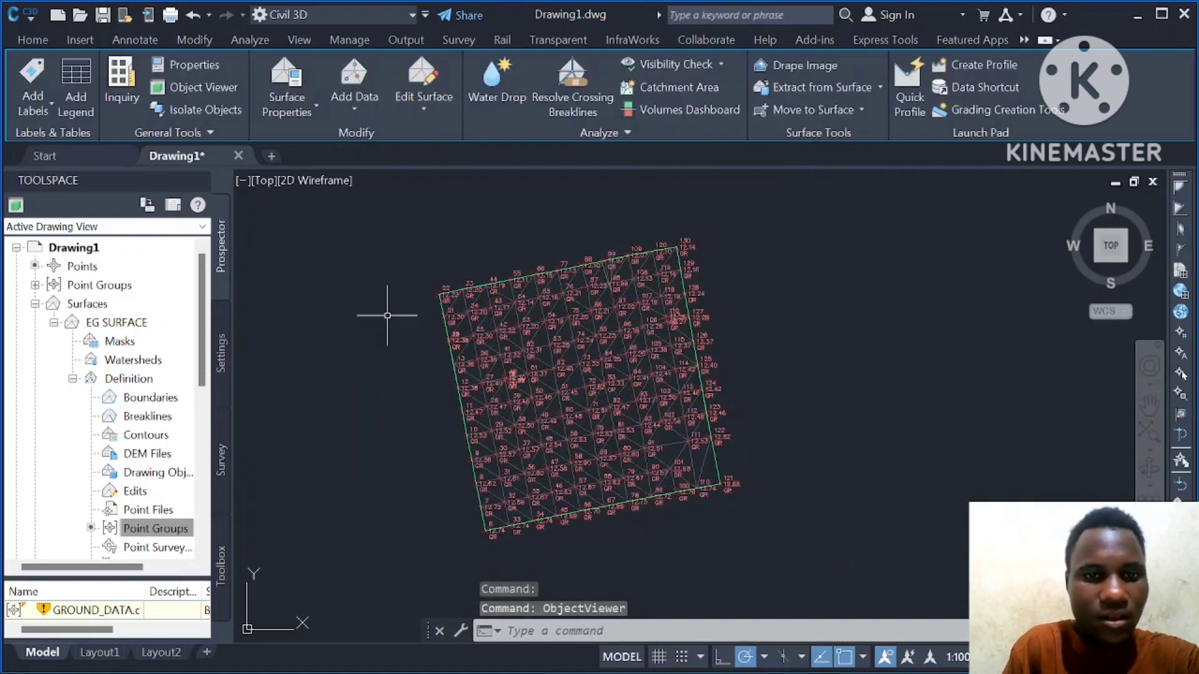
Step: Insert the TOP_DATA.csv import event from the VOOLUME survey database into the drawing
{"action": "left_click", "coordinate": [222, 461]}
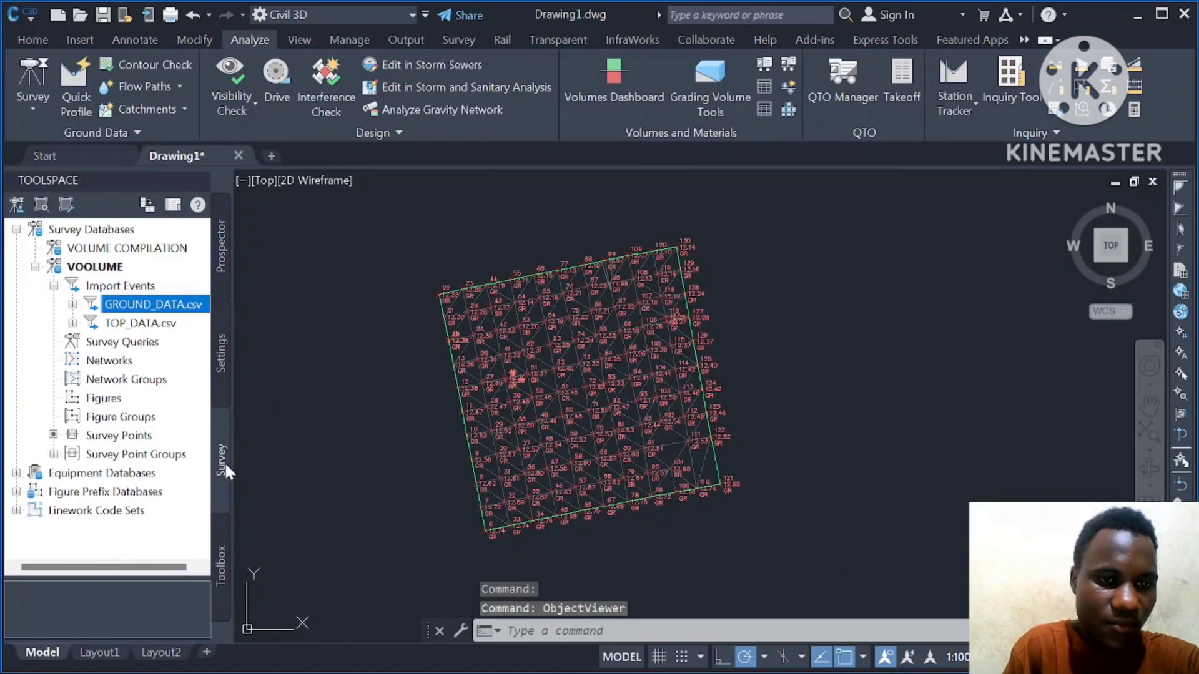
{"action": "right_click", "coordinate": [122, 322]}
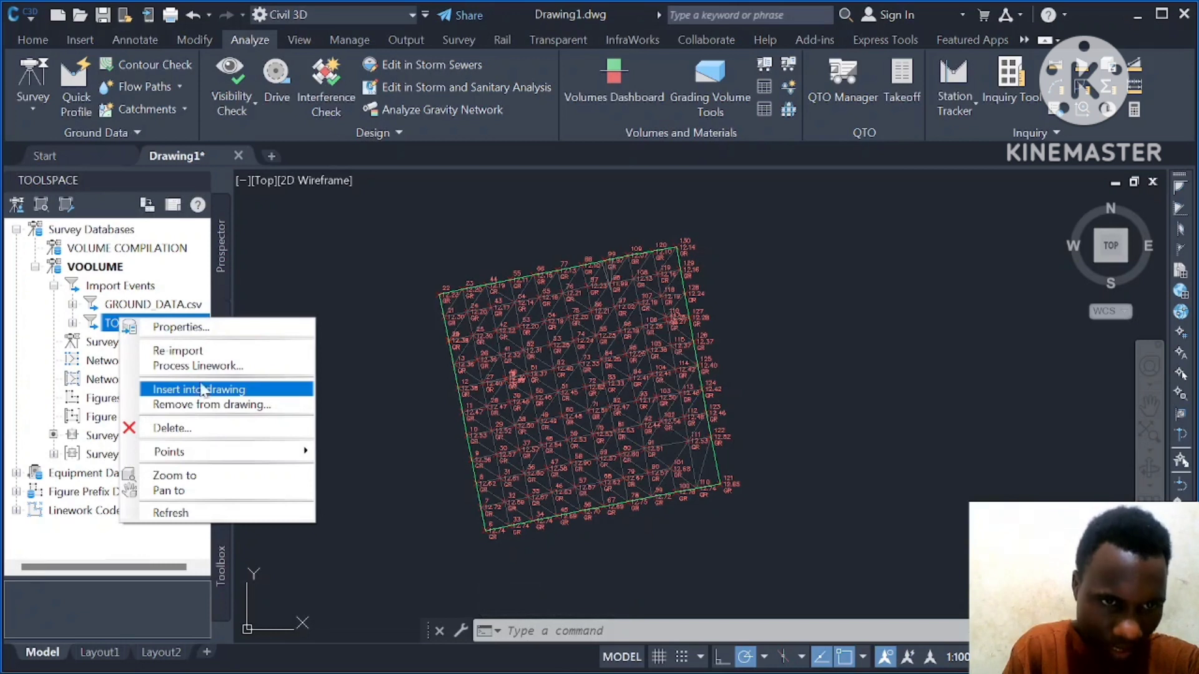
{"action": "left_click", "coordinate": [198, 390]}
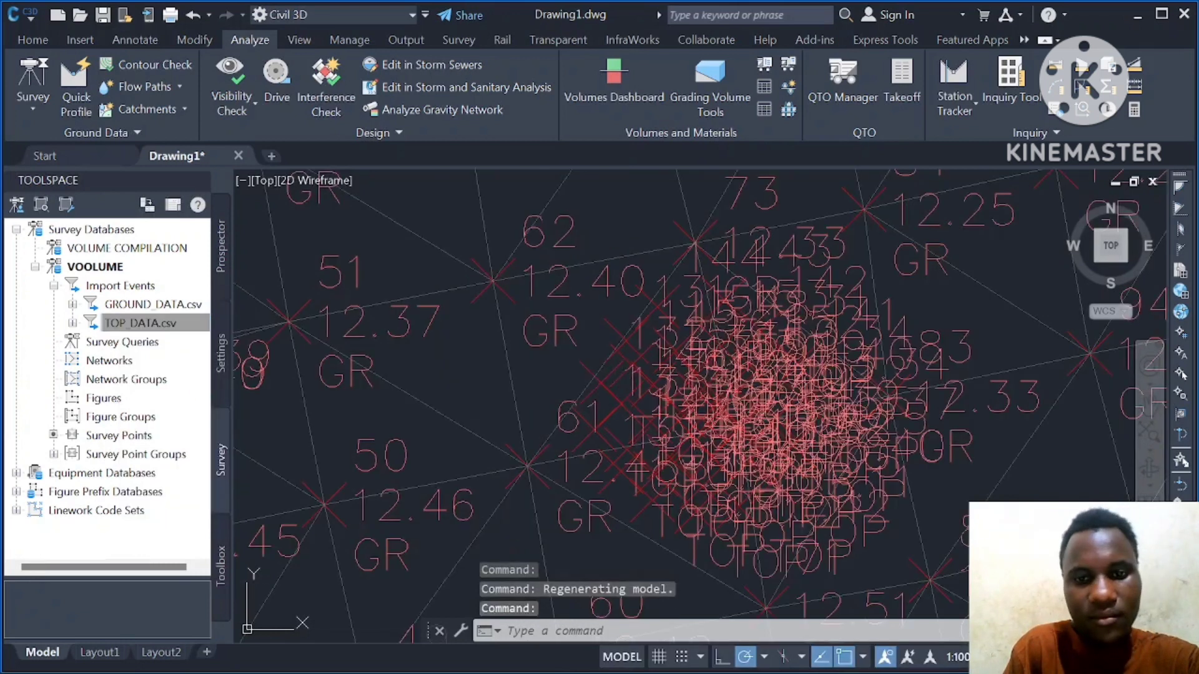
{"action": "scroll", "coordinate": [609, 388], "scroll_direction": "down", "scroll_amount": 5}
{"action": "scroll", "coordinate": [608, 388], "scroll_direction": "down", "scroll_amount": 3}
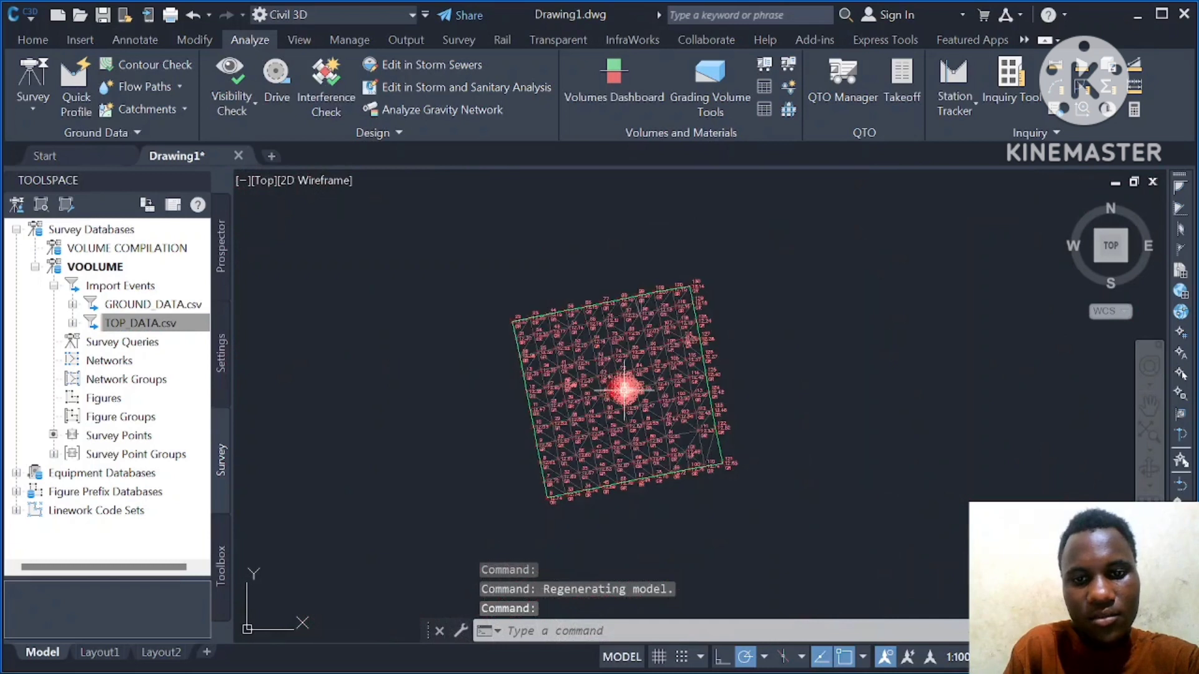
{"action": "scroll", "coordinate": [624, 389], "scroll_direction": "up", "scroll_amount": 8}
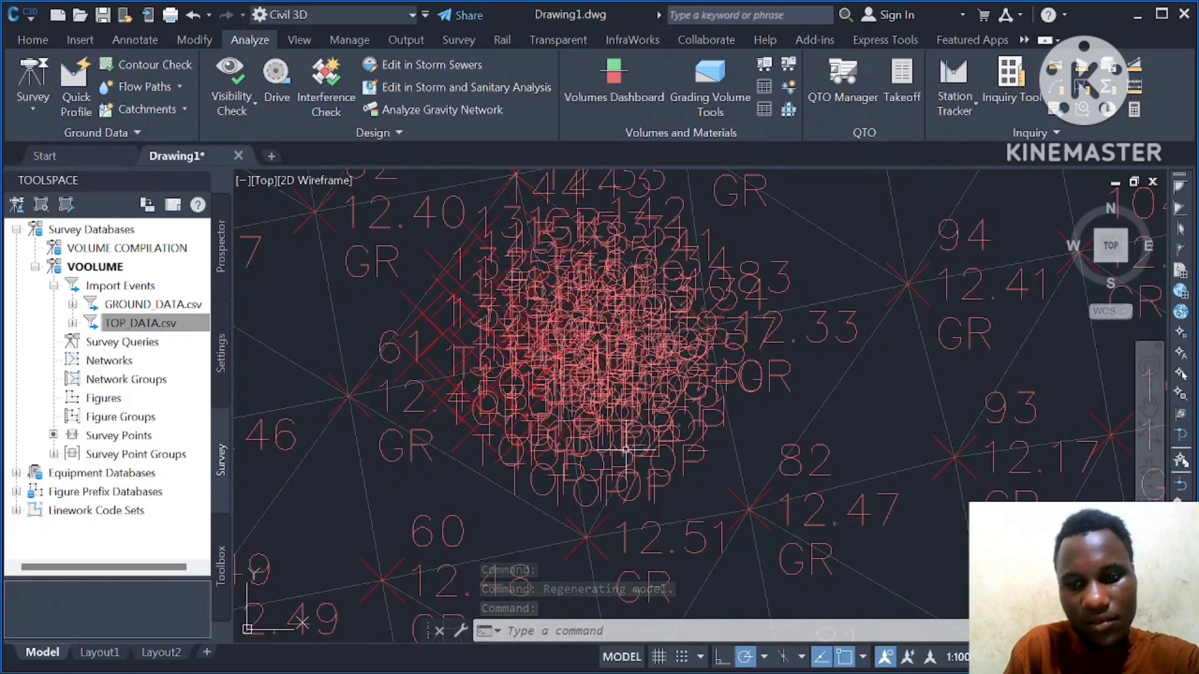
{"action": "scroll", "coordinate": [630, 380], "scroll_direction": "up", "scroll_amount": 4}
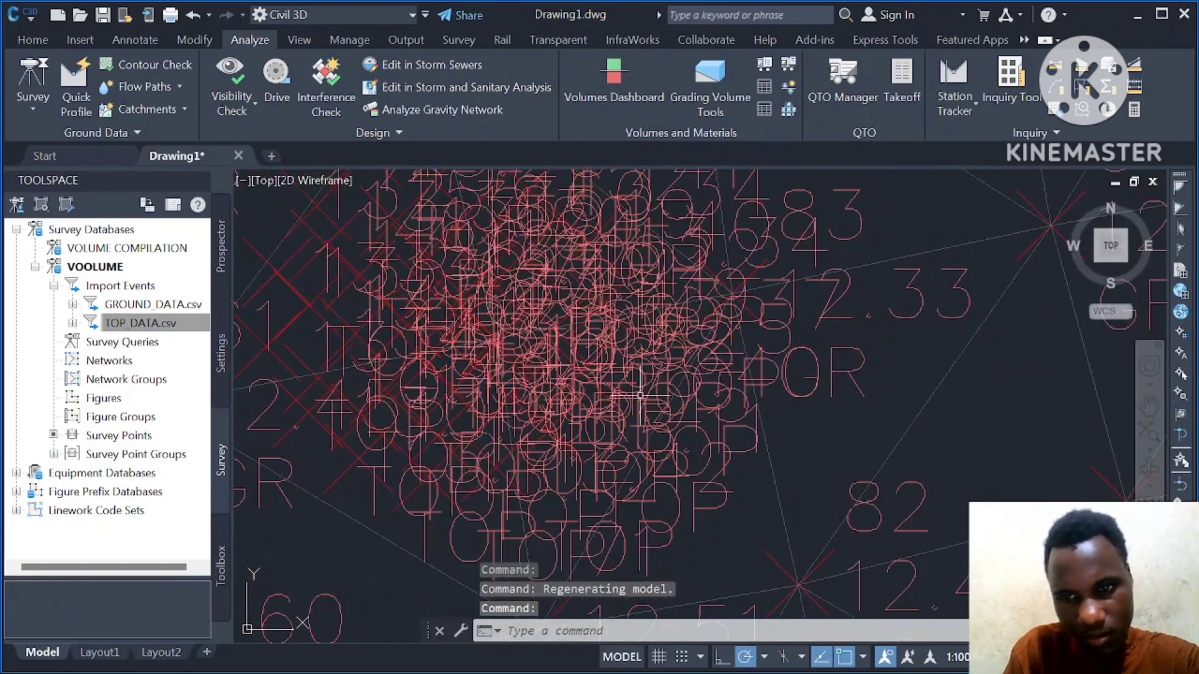
Step: Set the drawing's annotation scale to 1:100 and check the dense cluster of top points
{"action": "left_click", "coordinate": [966, 657]}
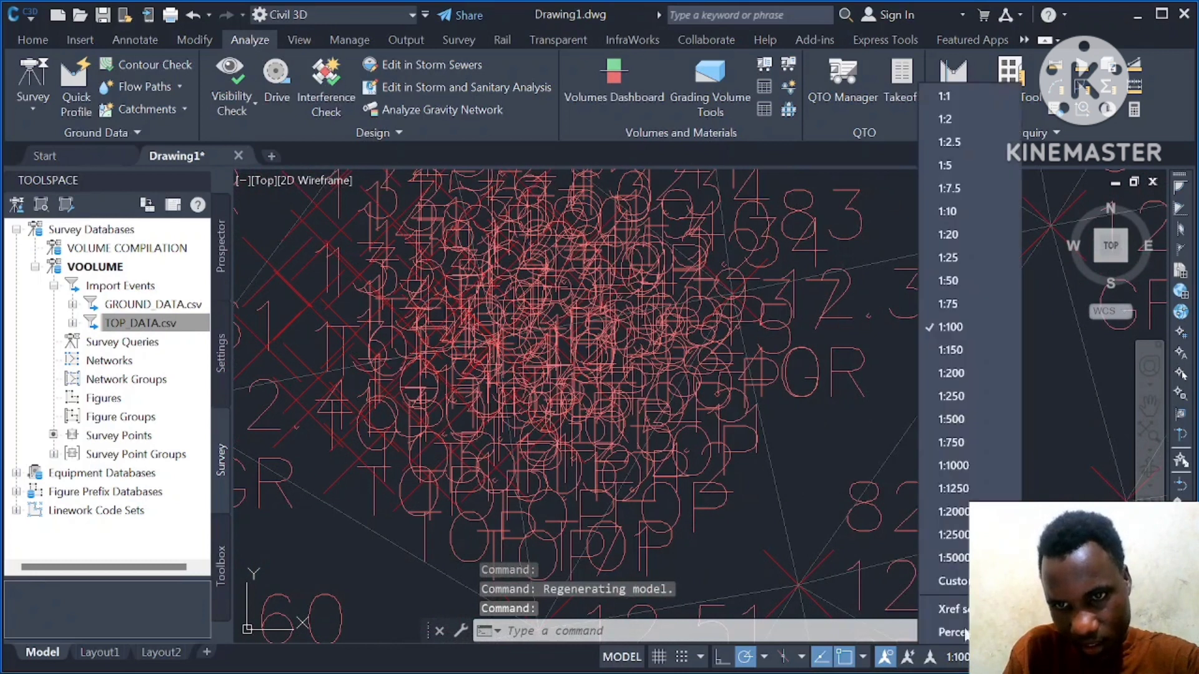
{"action": "left_click", "coordinate": [956, 327]}
{"action": "scroll", "coordinate": [533, 392], "scroll_direction": "down", "scroll_amount": 5}
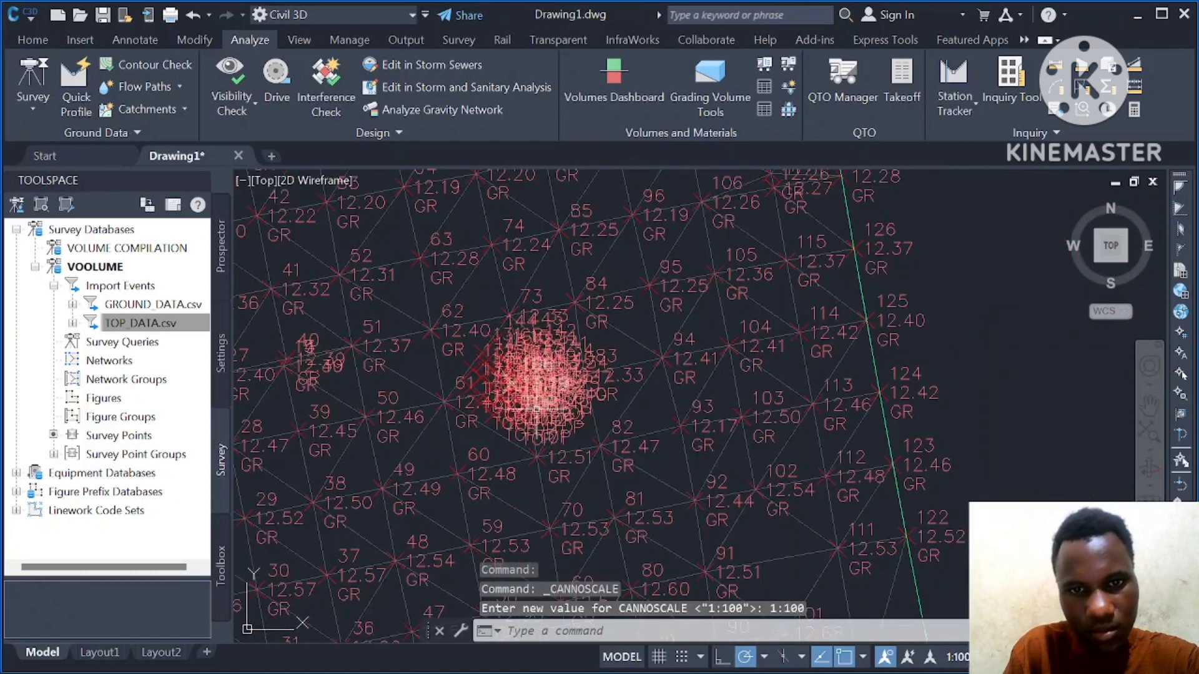
{"action": "scroll", "coordinate": [546, 396], "scroll_direction": "up", "scroll_amount": 3}
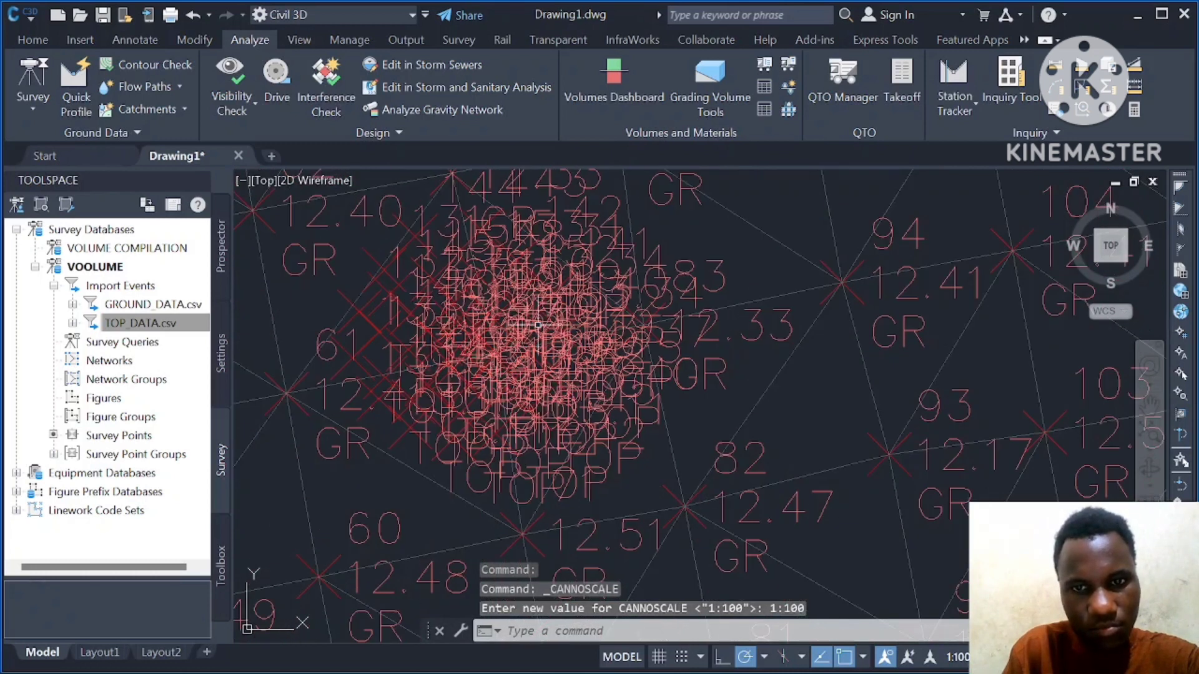
{"action": "scroll", "coordinate": [538, 324], "scroll_direction": "down", "scroll_amount": 4}
{"action": "scroll", "coordinate": [615, 328], "scroll_direction": "down", "scroll_amount": 2}
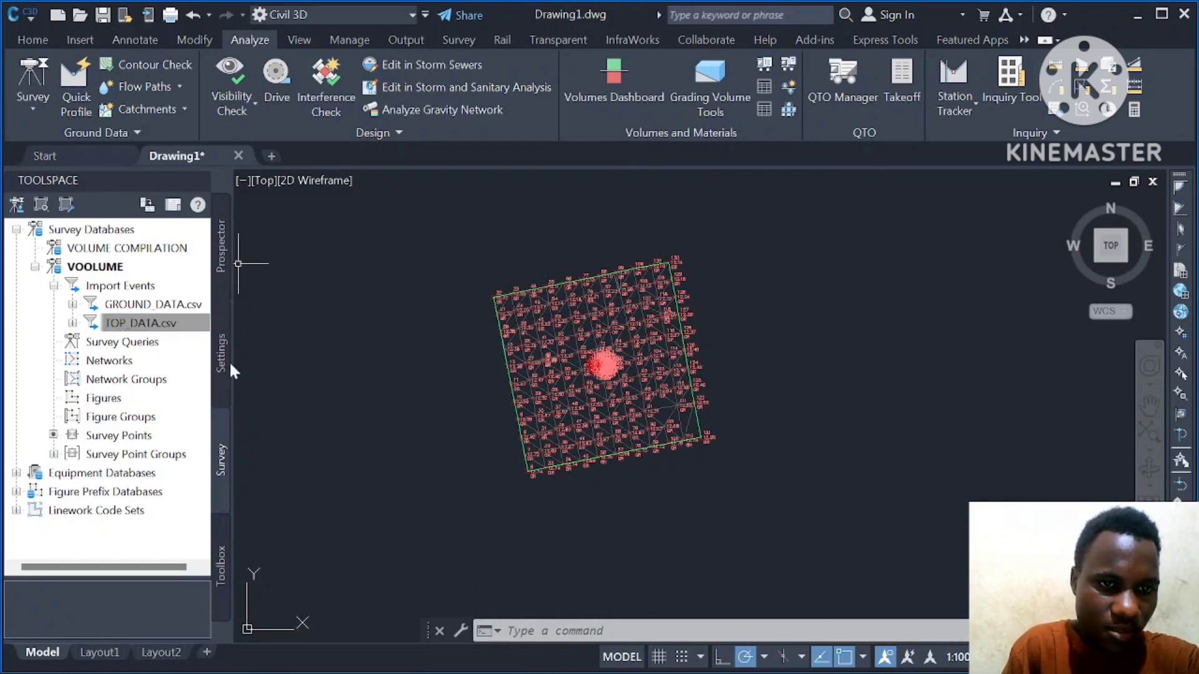
Step: Start a second TIN surface in the drawing and name it TOP SURFACE
{"action": "left_click", "coordinate": [229, 236]}
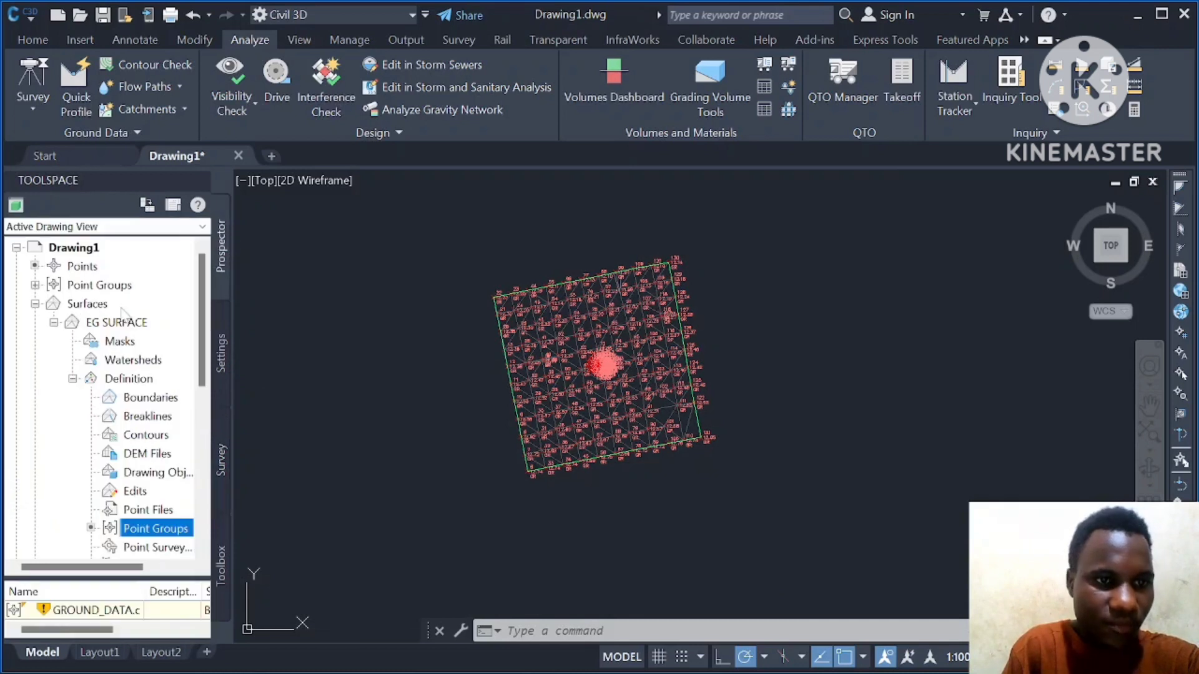
{"action": "right_click", "coordinate": [87, 305]}
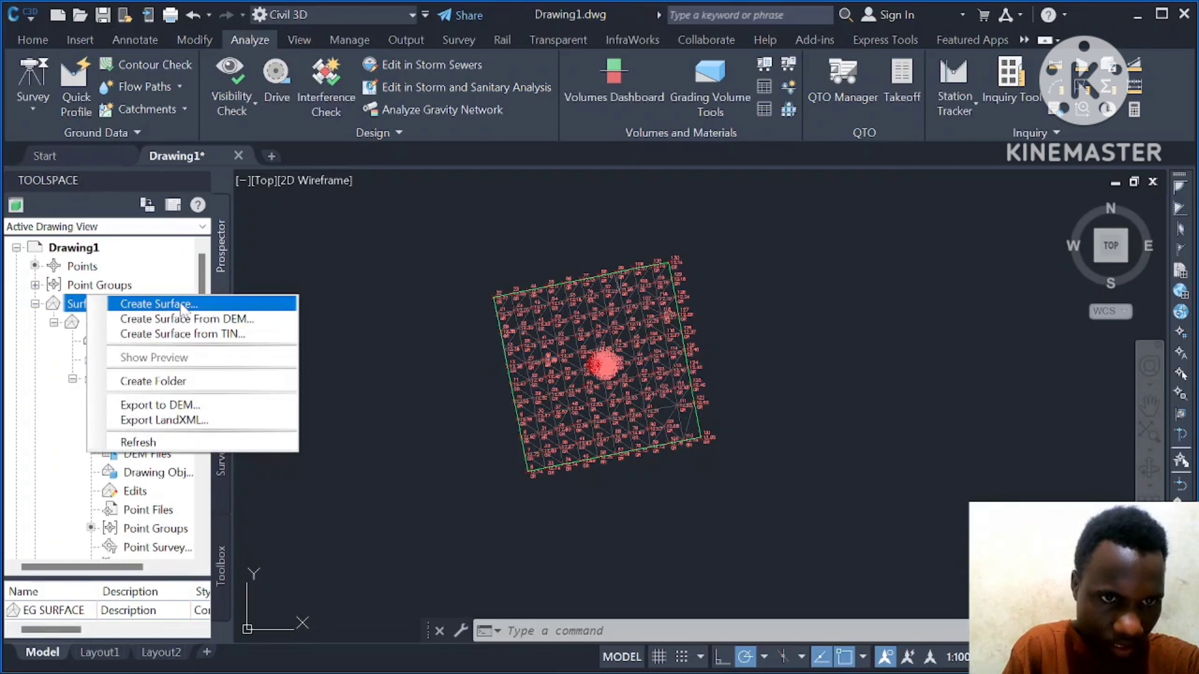
{"action": "left_click", "coordinate": [160, 304]}
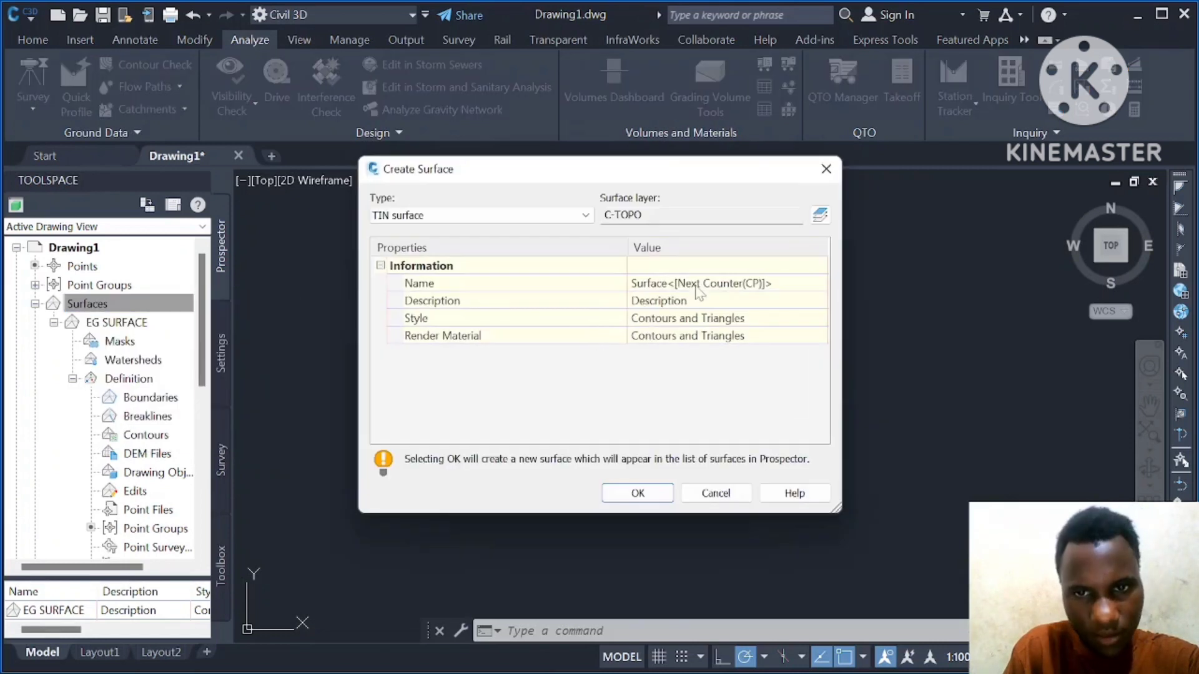
{"action": "left_click", "coordinate": [696, 286]}
{"action": "type", "text": "I"}
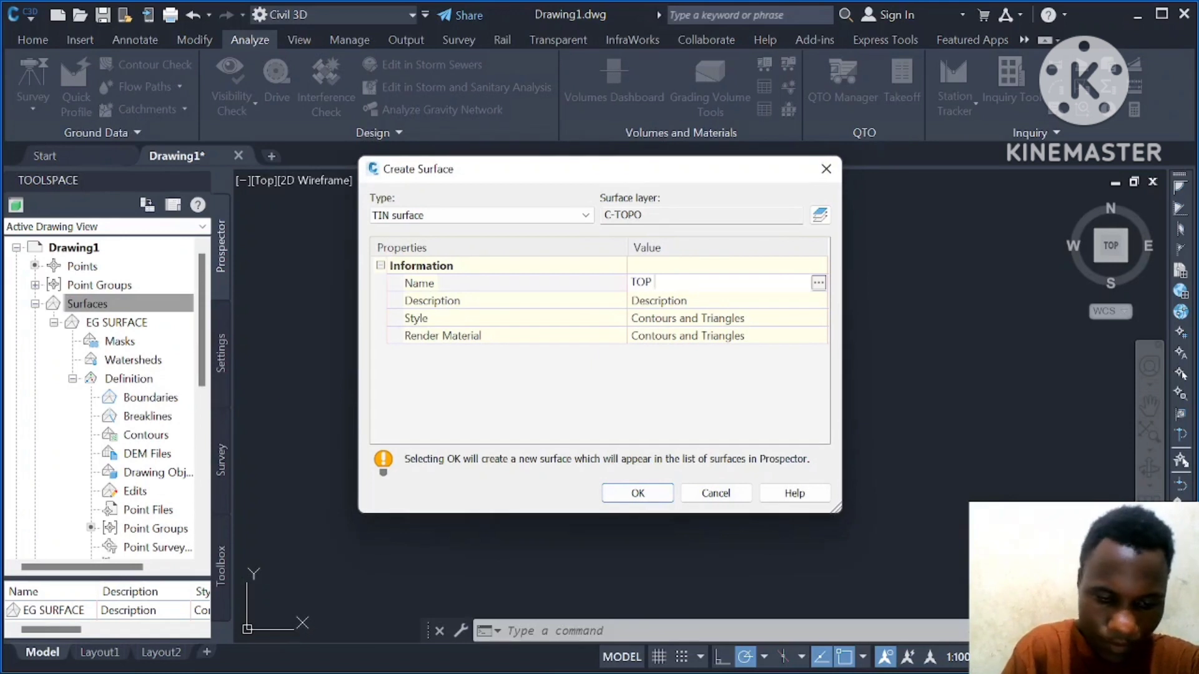
{"action": "type", "text": "OP SUR"}
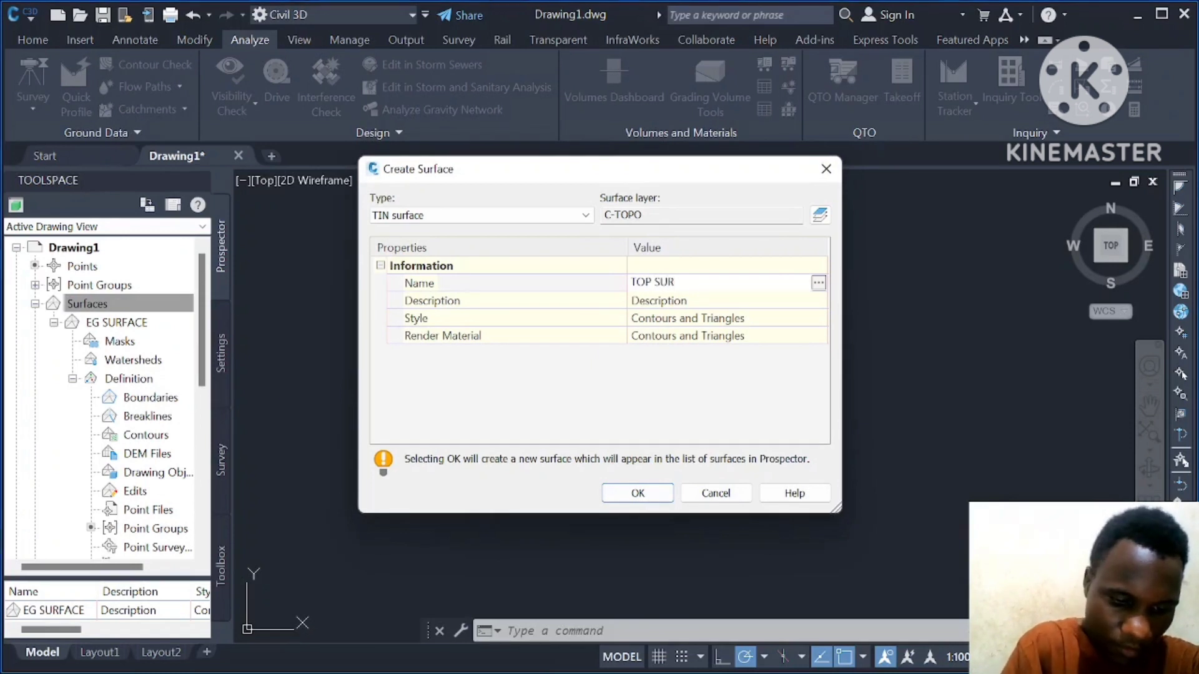
{"action": "type", "text": "FACE"}
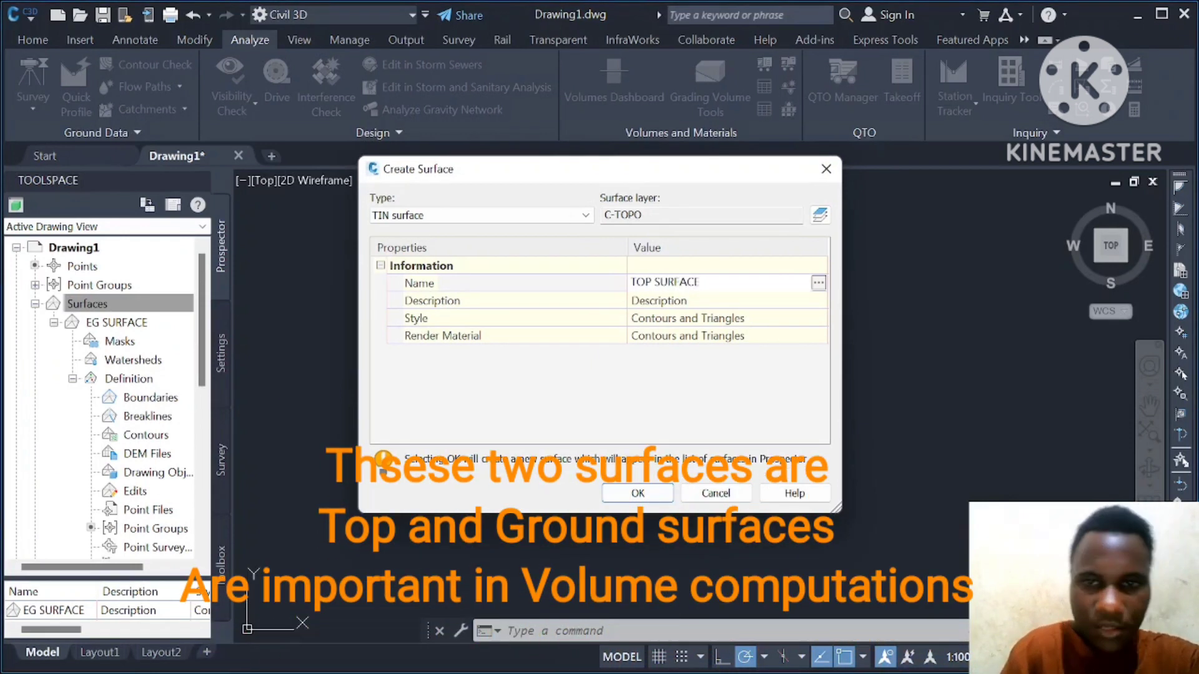
{"action": "key", "text": "Return"}
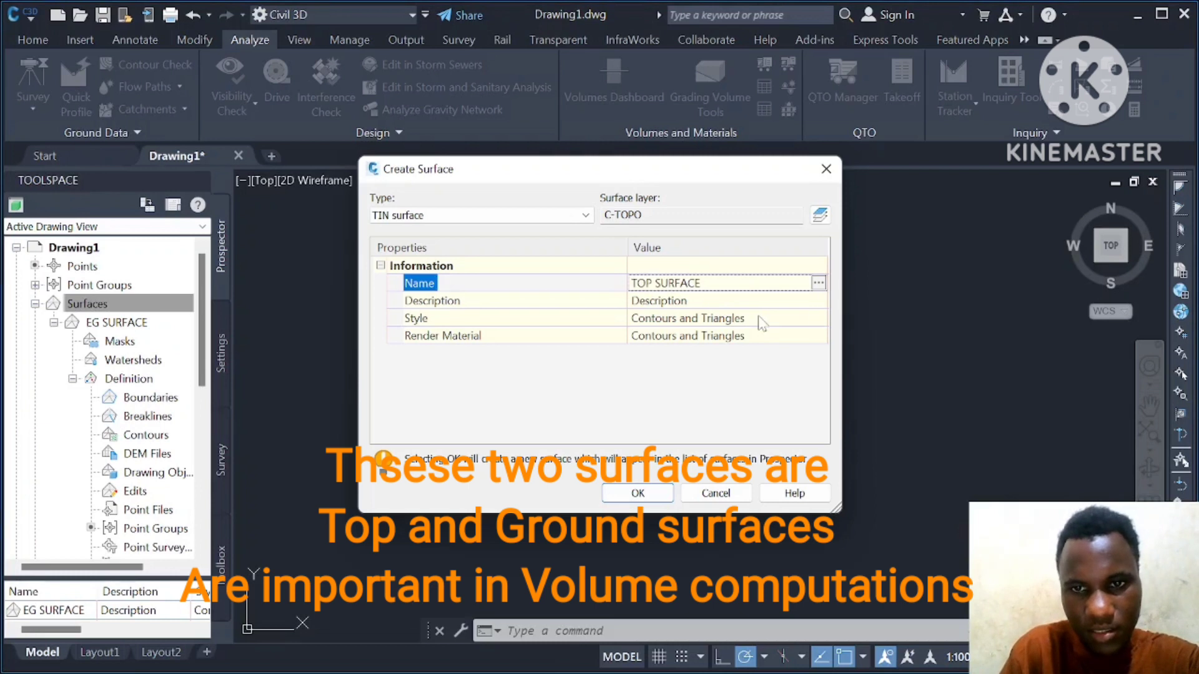
Step: Give TOP SURFACE the Contours and Triangles style and create the surface
{"action": "left_click", "coordinate": [761, 318]}
{"action": "left_click", "coordinate": [818, 318]}
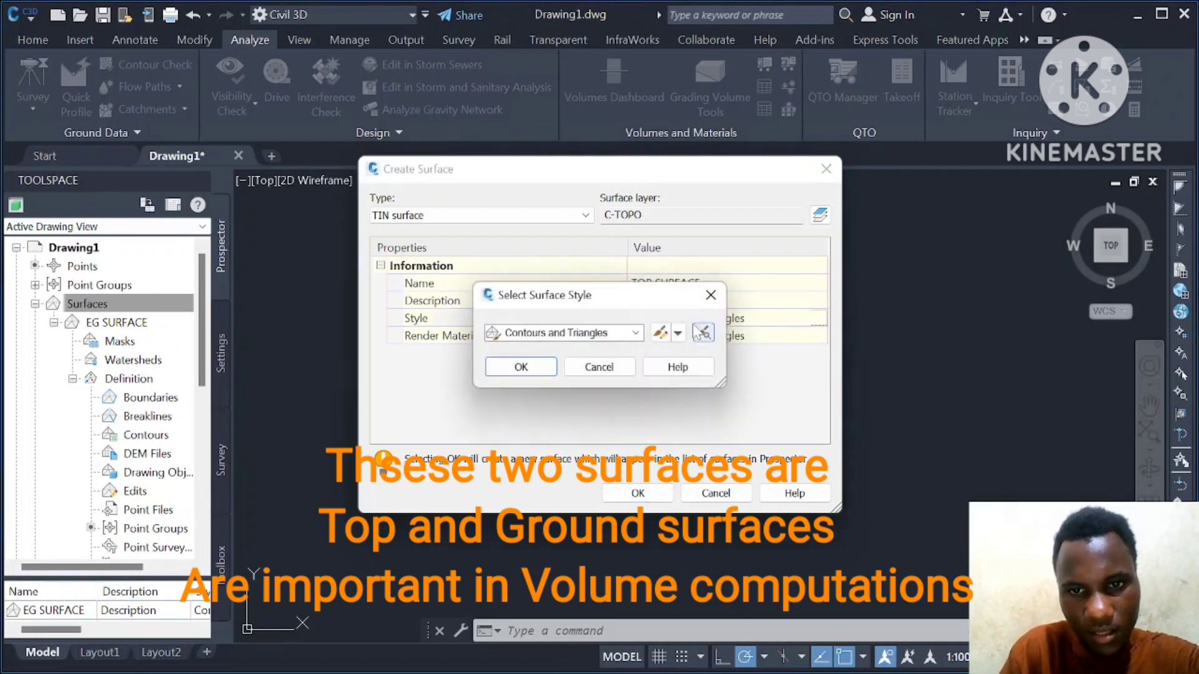
{"action": "left_click", "coordinate": [618, 333]}
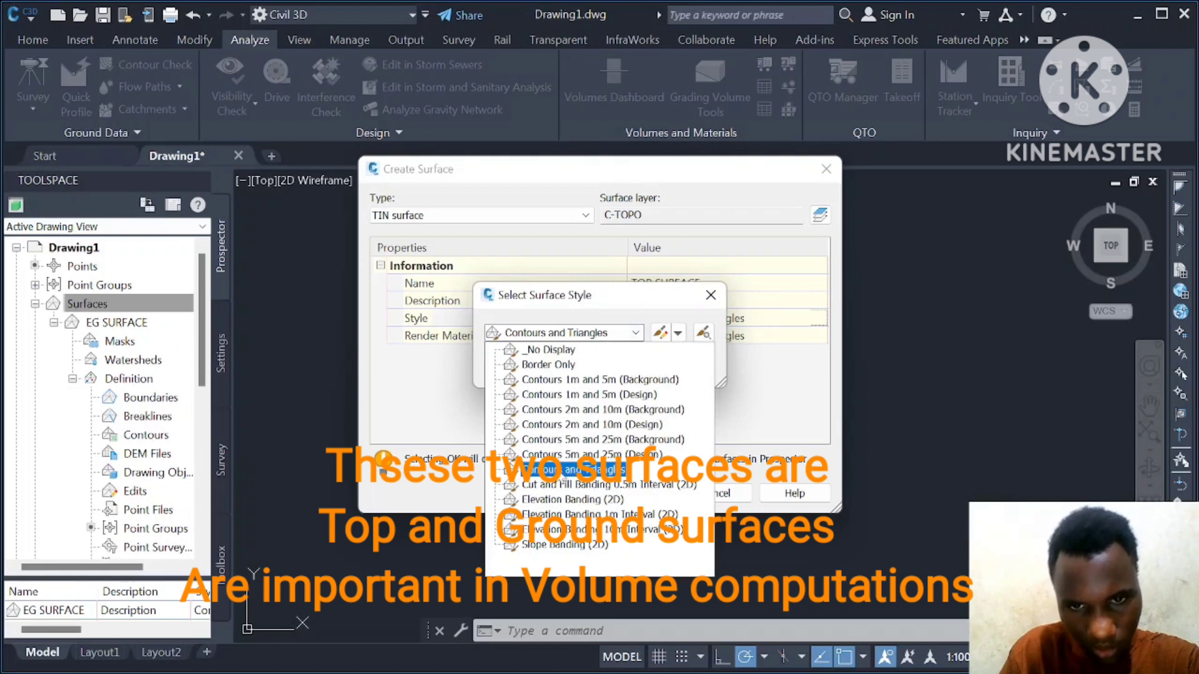
{"action": "left_click", "coordinate": [552, 470]}
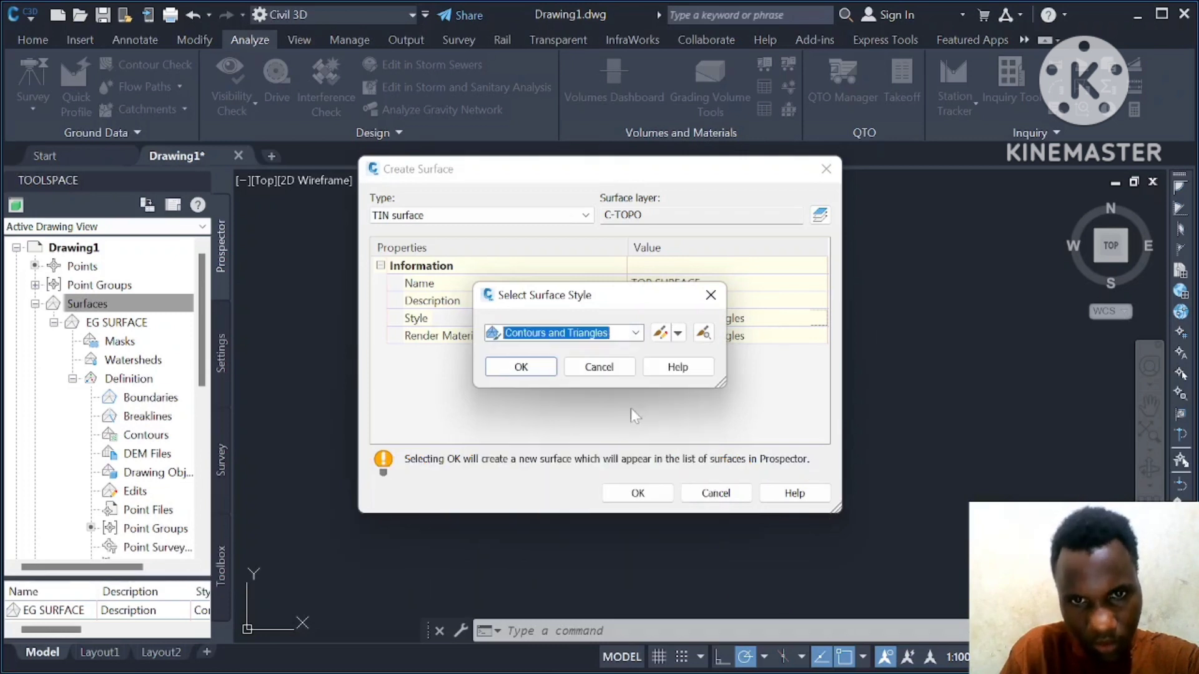
{"action": "left_click", "coordinate": [507, 371]}
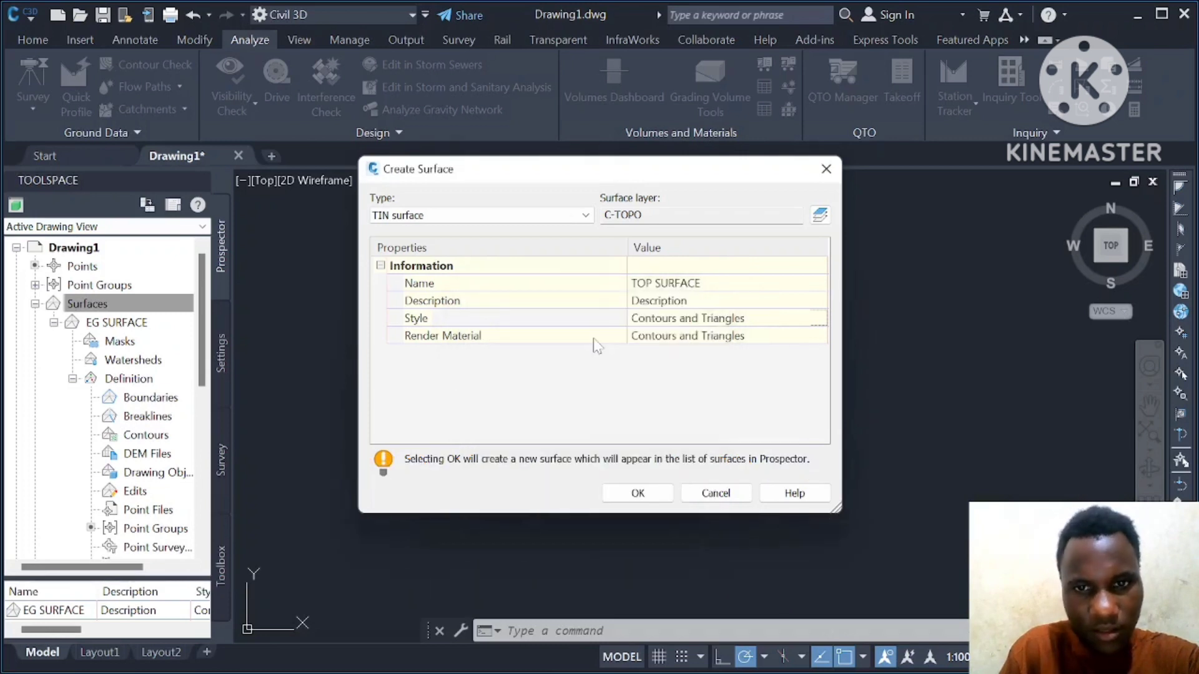
{"action": "left_click", "coordinate": [637, 493]}
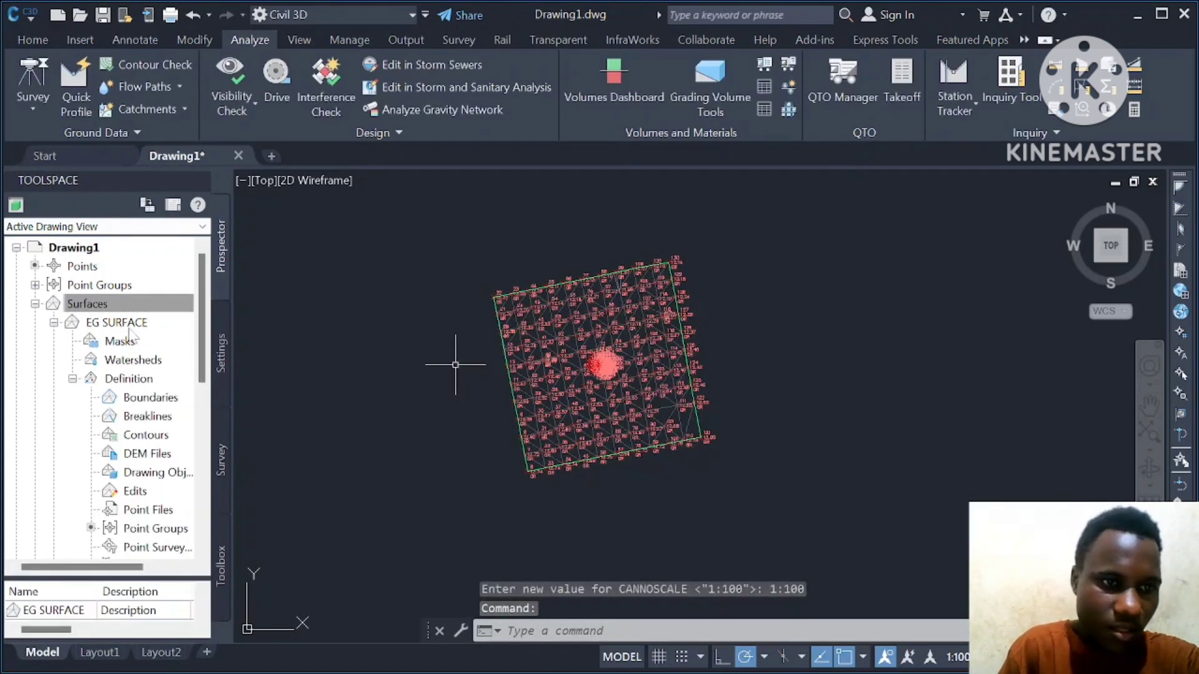
Step: Add the TOP_DATA.csv point group to the definition of TOP SURFACE
{"action": "scroll", "coordinate": [165, 363], "scroll_direction": "down", "scroll_amount": 6}
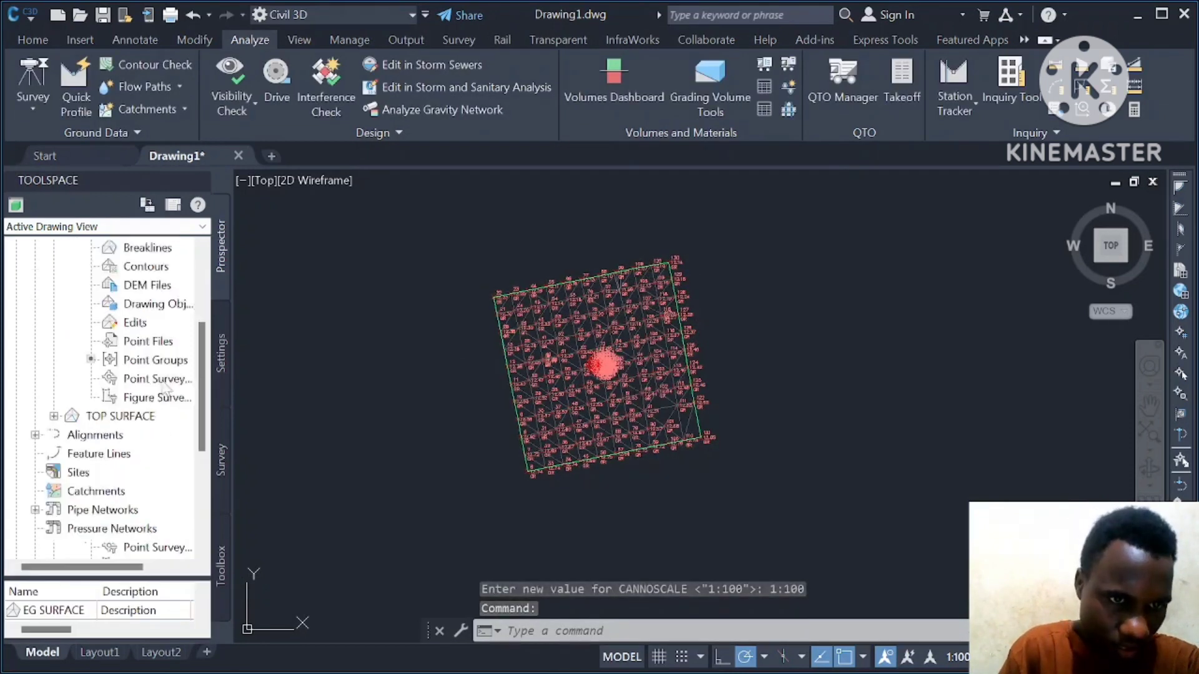
{"action": "scroll", "coordinate": [125, 306], "scroll_direction": "up", "scroll_amount": 3}
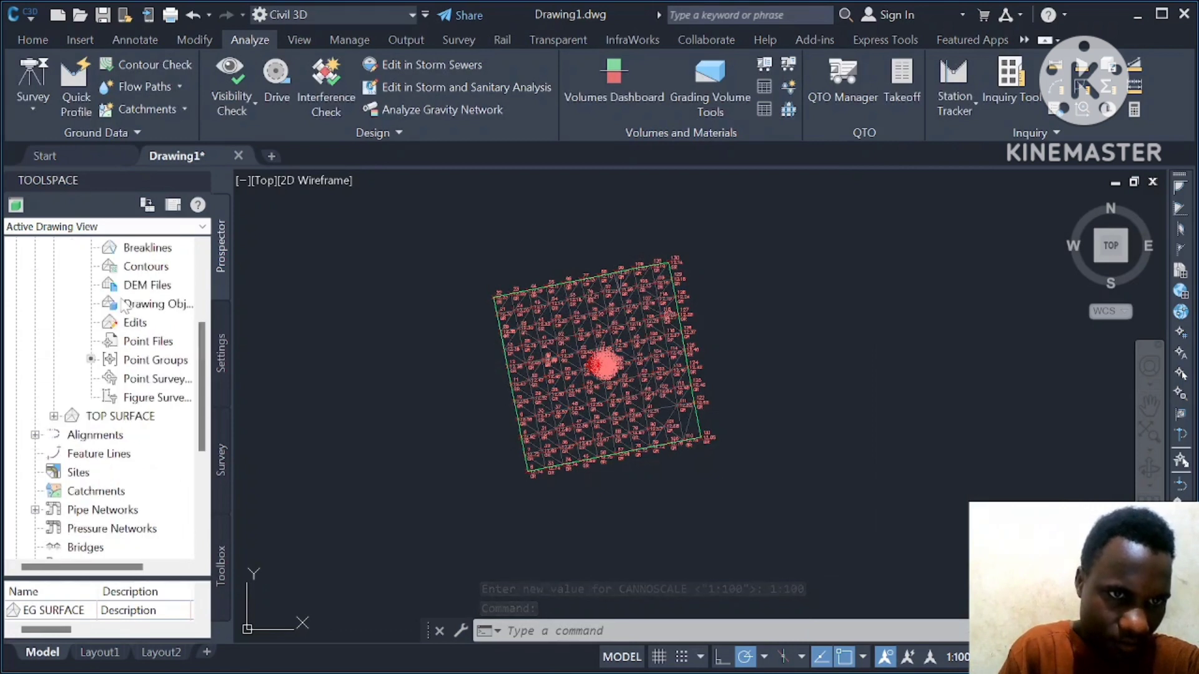
{"action": "left_click", "coordinate": [54, 417]}
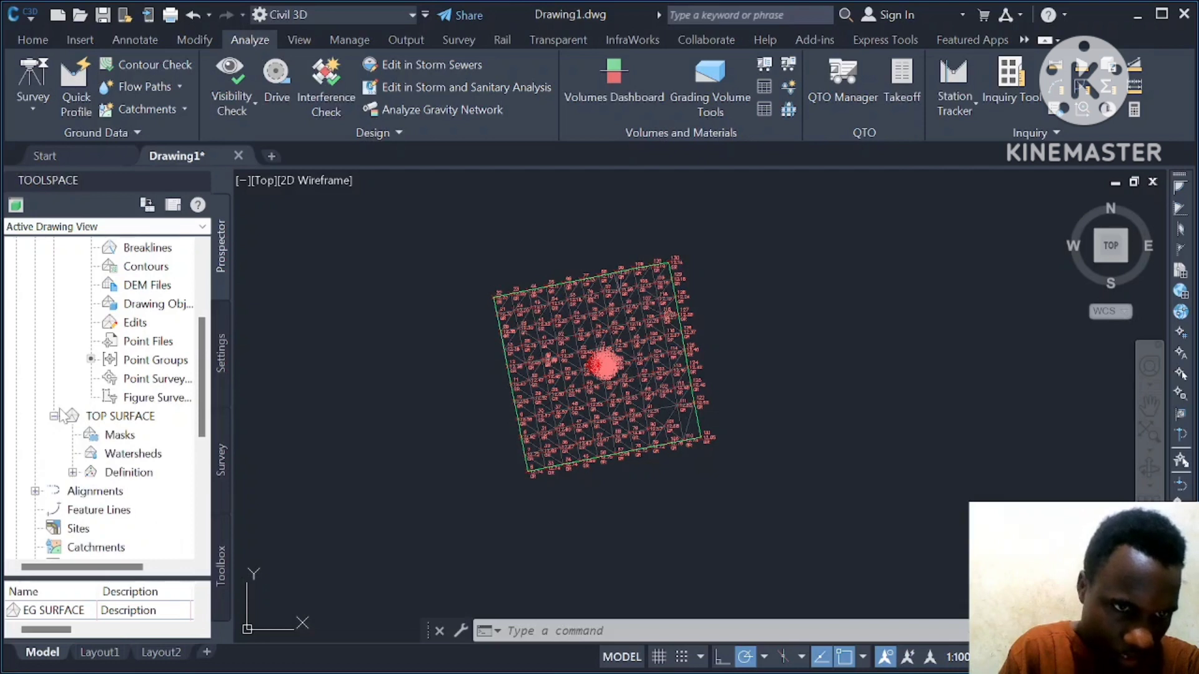
{"action": "scroll", "coordinate": [85, 400], "scroll_direction": "down", "scroll_amount": 3}
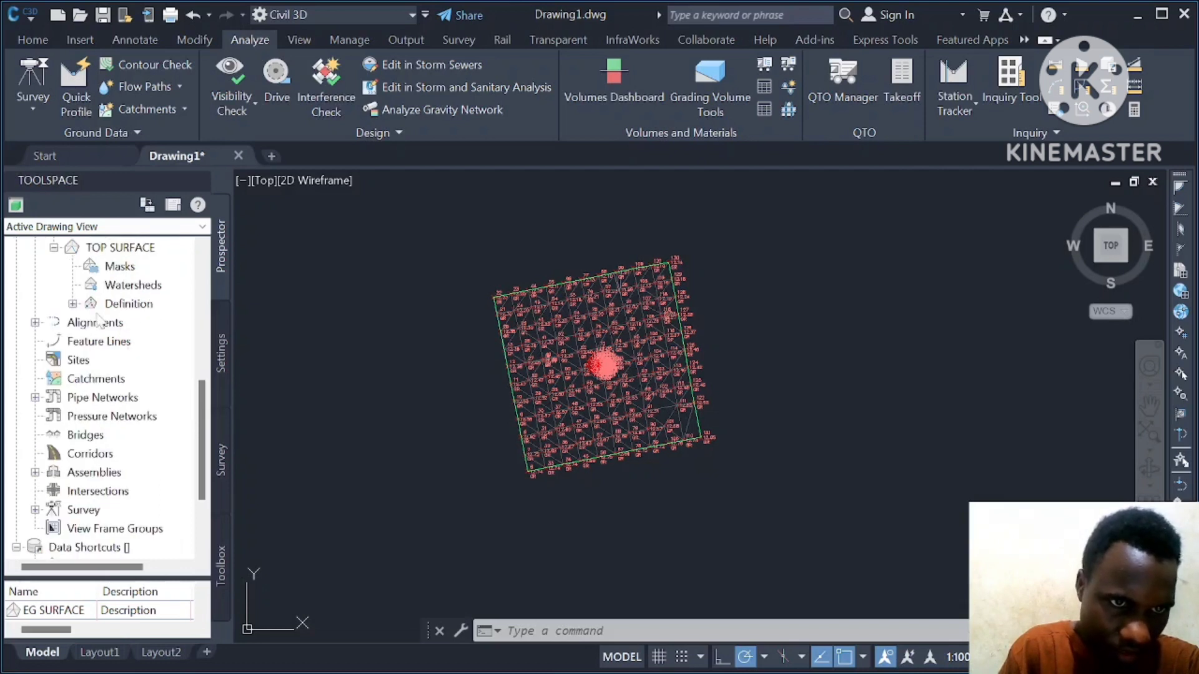
{"action": "left_click", "coordinate": [73, 304]}
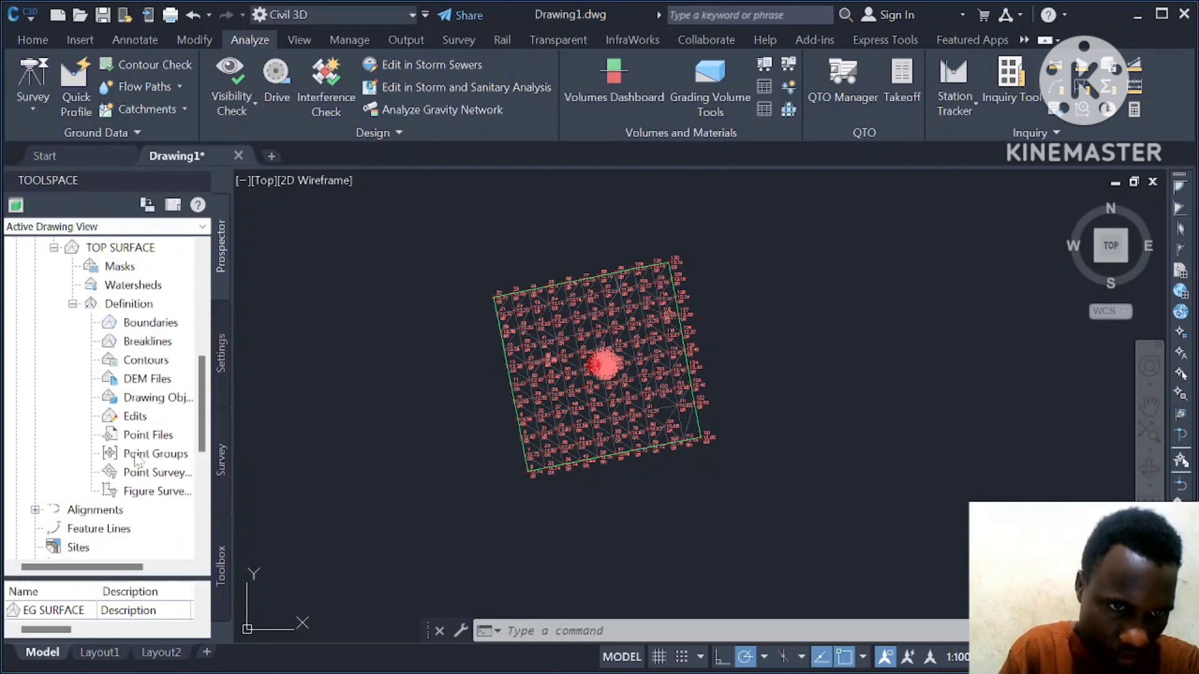
{"action": "right_click", "coordinate": [160, 455]}
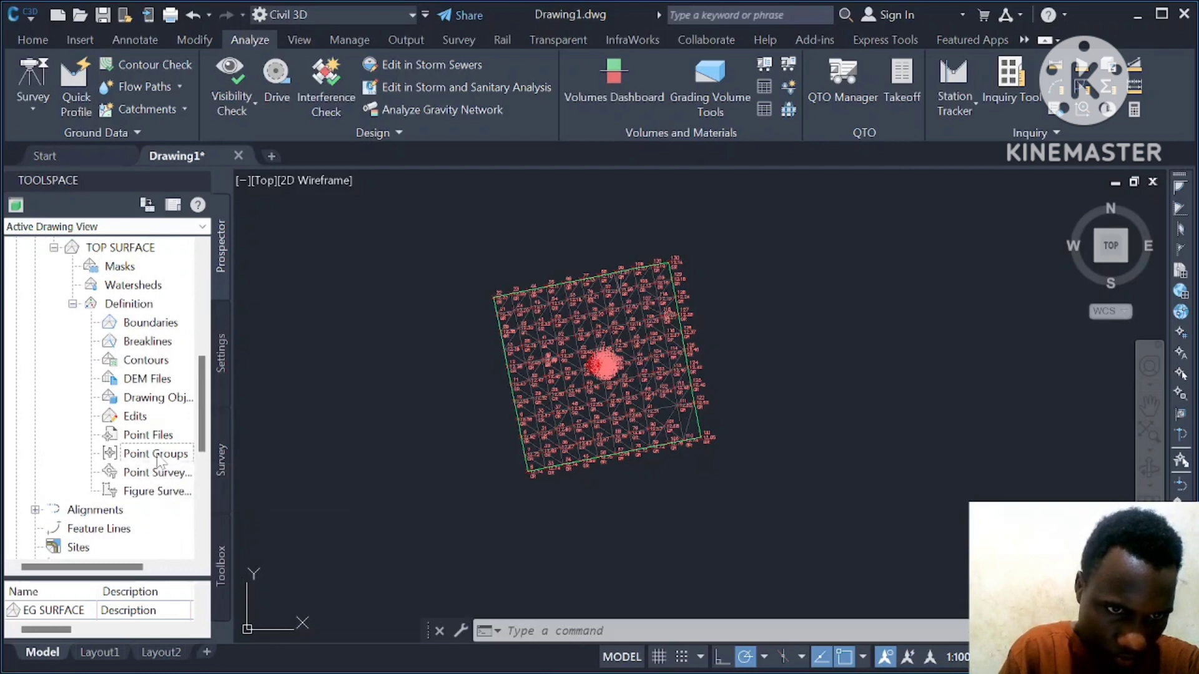
{"action": "left_click", "coordinate": [200, 460]}
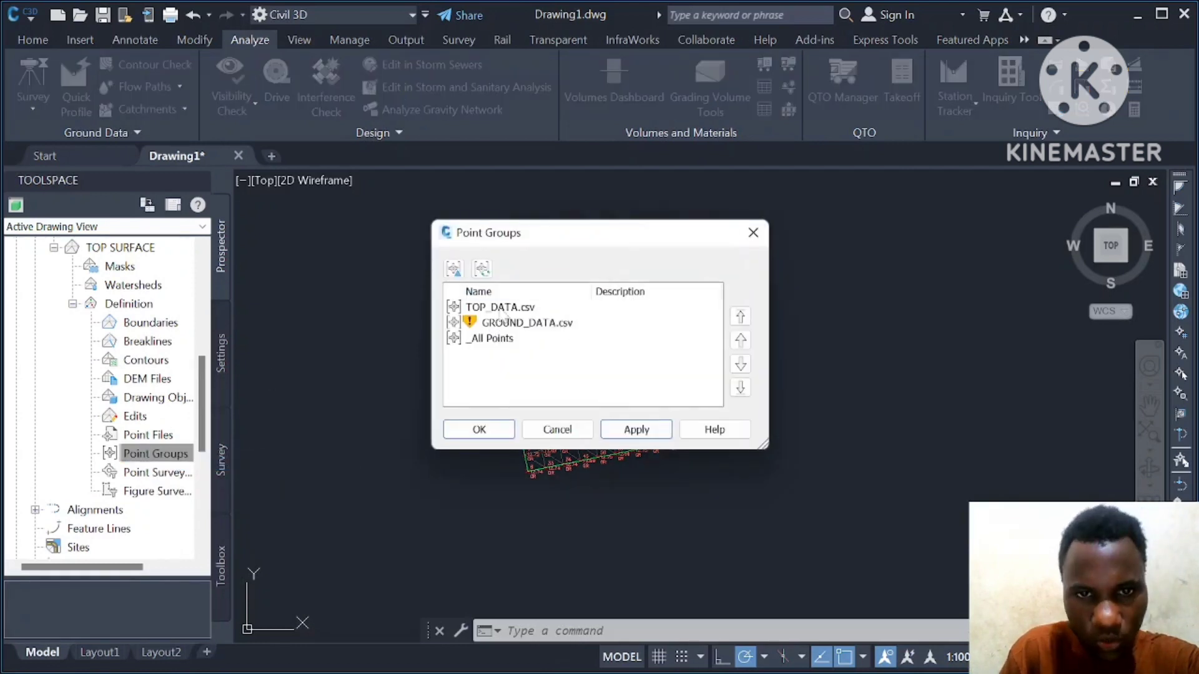
{"action": "left_click", "coordinate": [503, 309]}
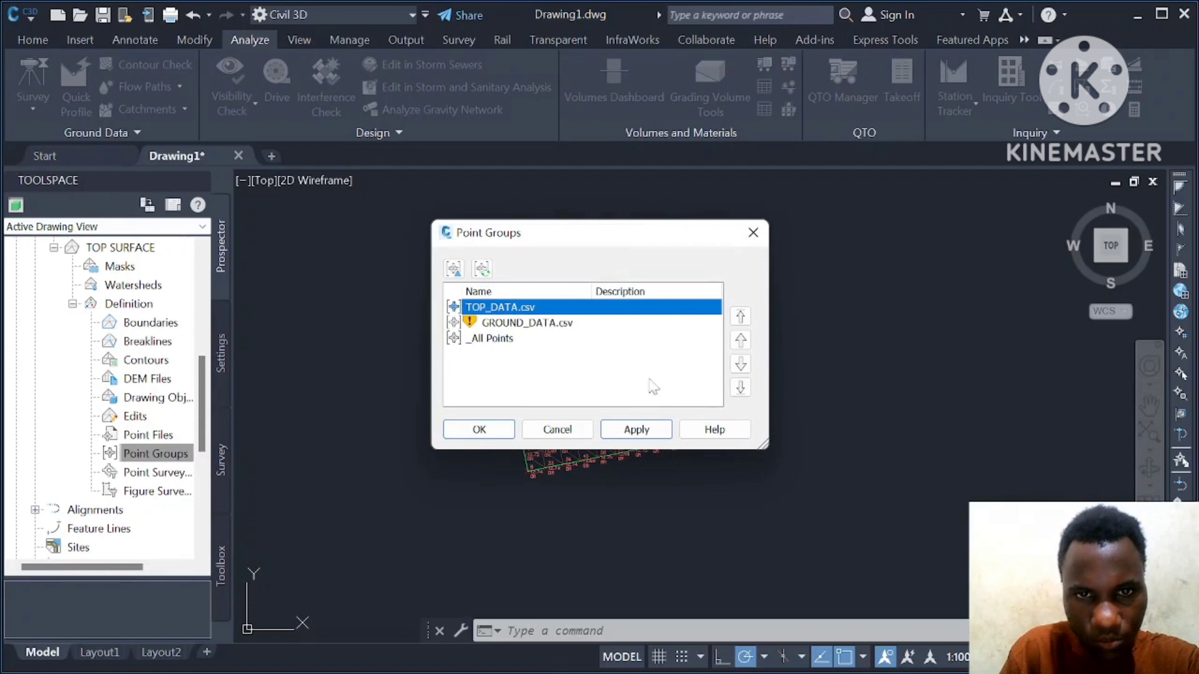
{"action": "left_click", "coordinate": [632, 432]}
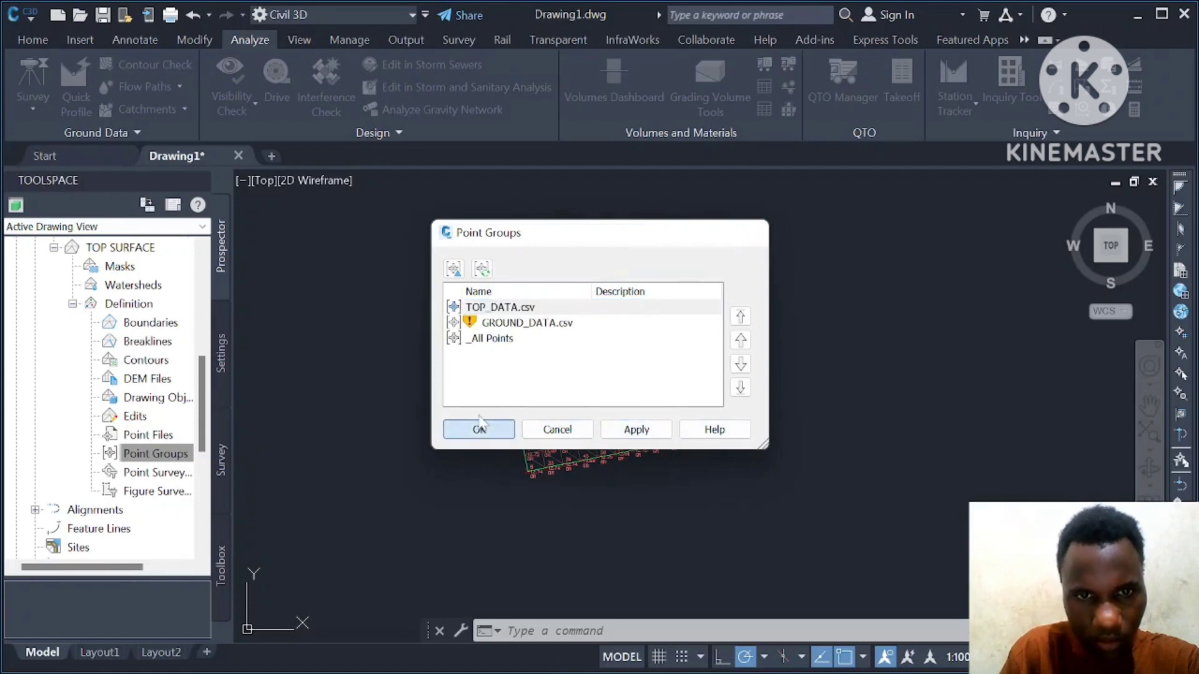
{"action": "left_click", "coordinate": [479, 429]}
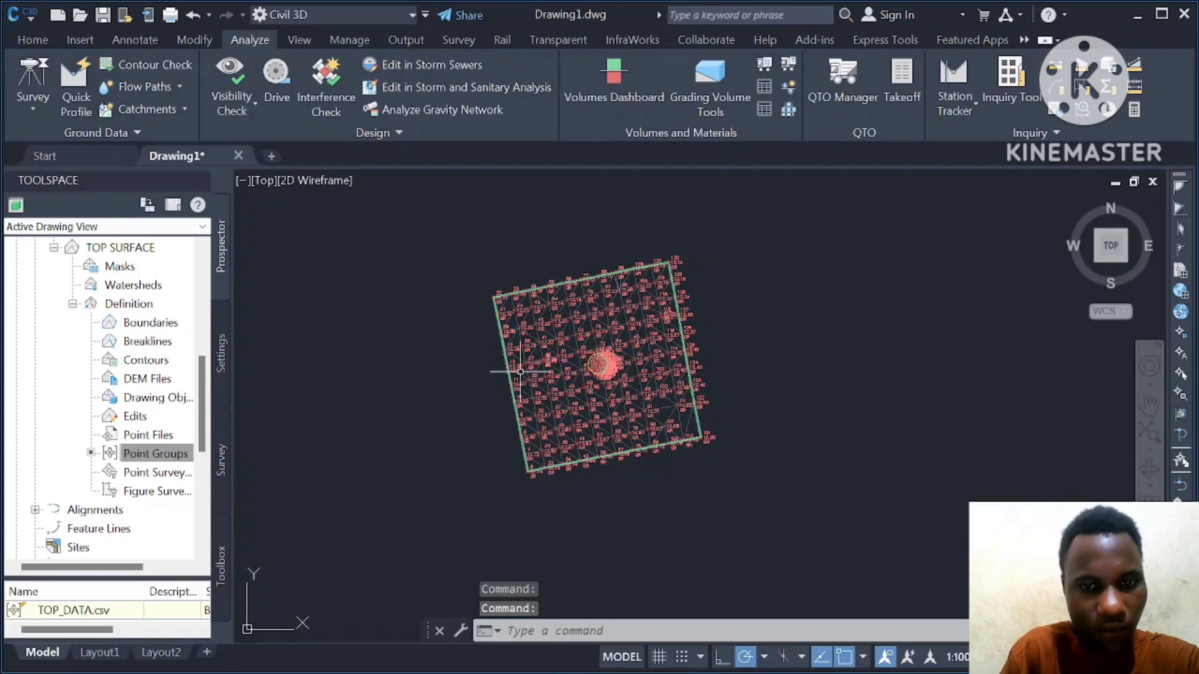
Step: Inspect the TOP SURFACE triangulation, orbit its shaded 3D model in the Object Viewer, and close the viewer
{"action": "scroll", "coordinate": [597, 396], "scroll_direction": "up", "scroll_amount": 5}
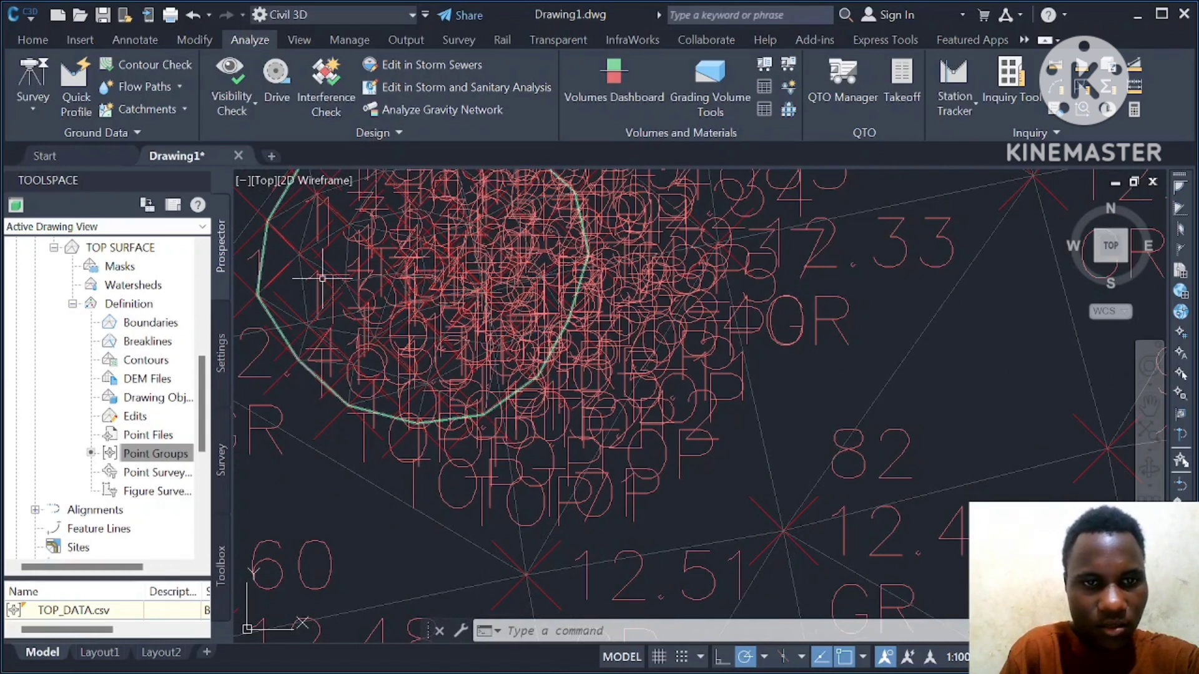
{"action": "left_click", "coordinate": [337, 309]}
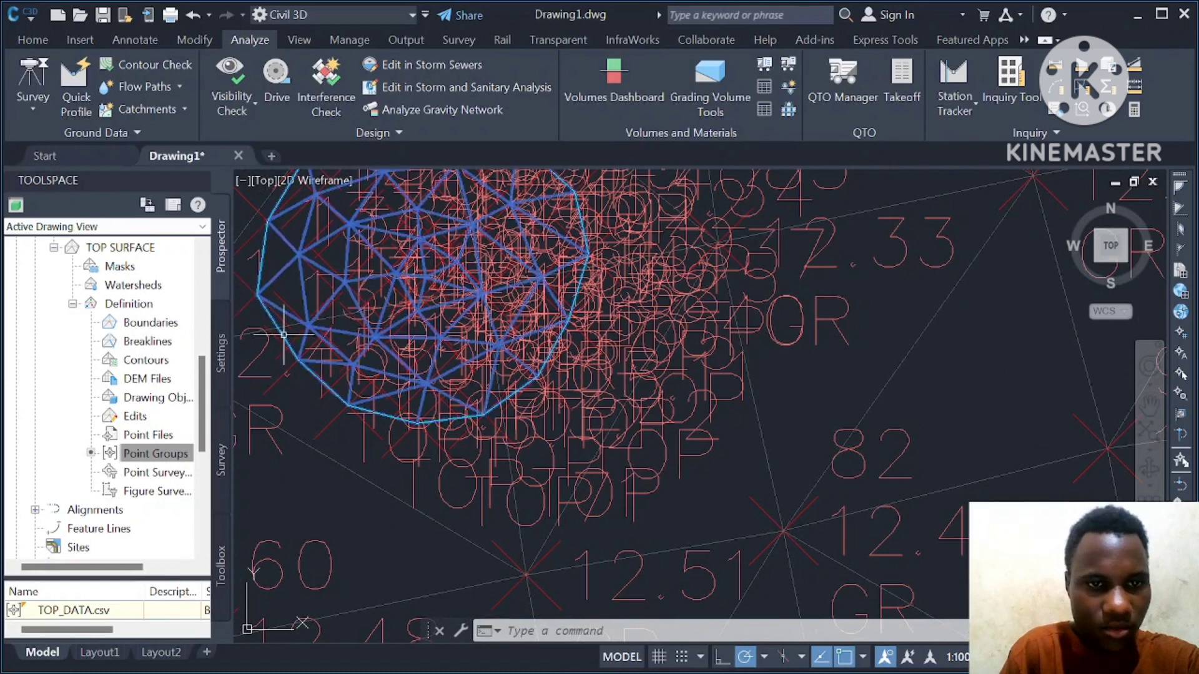
{"action": "right_click", "coordinate": [400, 299]}
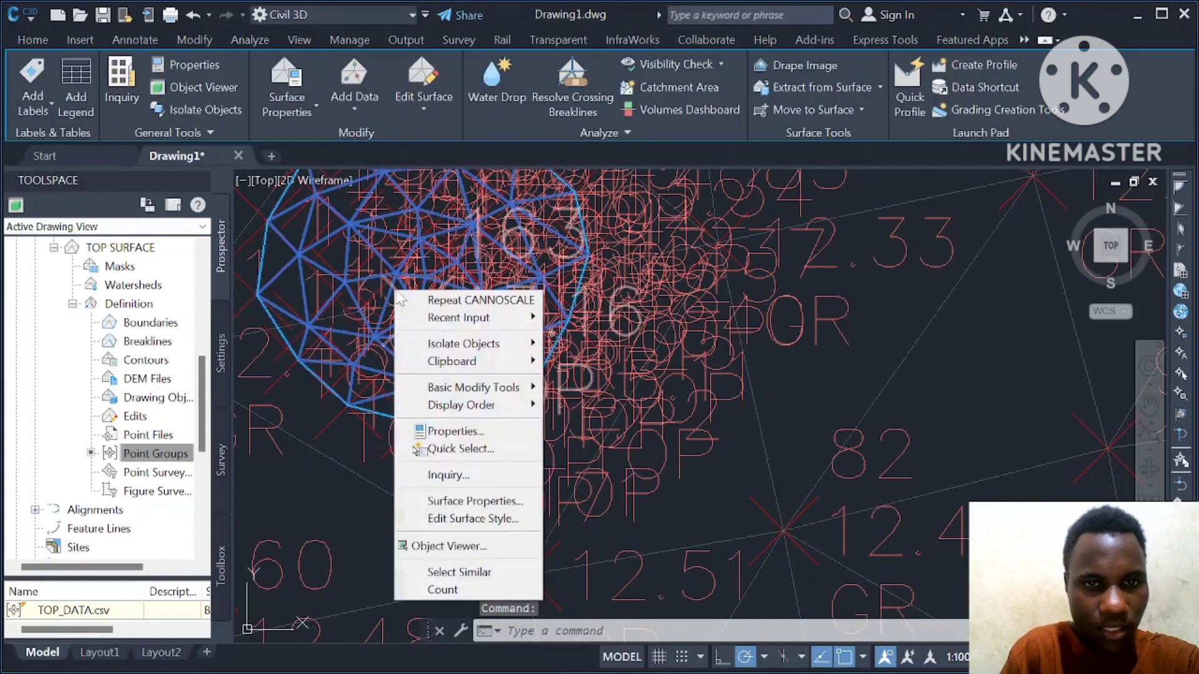
{"action": "left_click", "coordinate": [473, 553]}
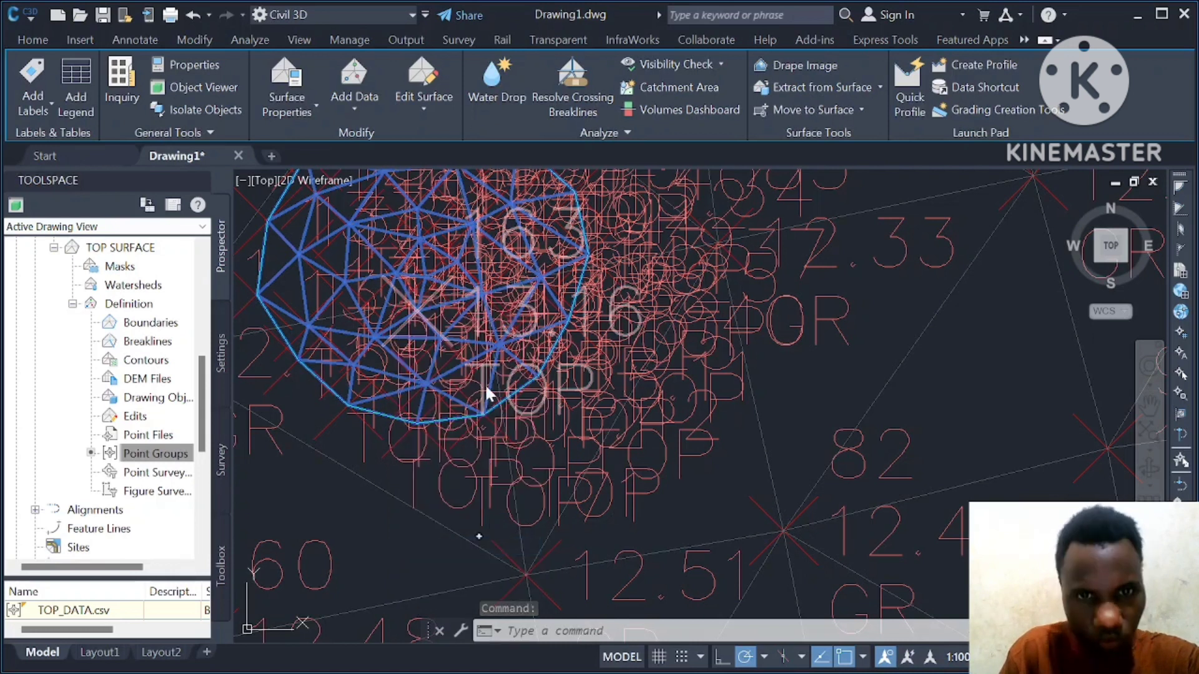
{"action": "mouse_move", "coordinate": [524, 388]}
{"action": "left_mouse_down"}
{"action": "mouse_move", "coordinate": [556, 381]}
{"action": "mouse_move", "coordinate": [671, 281]}
{"action": "mouse_move", "coordinate": [741, 356]}
{"action": "mouse_move", "coordinate": [551, 372]}
{"action": "mouse_move", "coordinate": [562, 270]}
{"action": "mouse_move", "coordinate": [664, 379]}
{"action": "mouse_move", "coordinate": [639, 444]}
{"action": "mouse_move", "coordinate": [650, 527]}
{"action": "mouse_move", "coordinate": [679, 350]}
{"action": "mouse_move", "coordinate": [596, 306]}
{"action": "mouse_move", "coordinate": [583, 375]}
{"action": "mouse_move", "coordinate": [688, 298]}
{"action": "mouse_move", "coordinate": [674, 287]}
{"action": "mouse_move", "coordinate": [750, 308]}
{"action": "mouse_move", "coordinate": [759, 437]}
{"action": "mouse_move", "coordinate": [608, 396]}
{"action": "mouse_move", "coordinate": [709, 476]}
{"action": "mouse_move", "coordinate": [675, 391]}
{"action": "mouse_move", "coordinate": [615, 343]}
{"action": "mouse_move", "coordinate": [773, 364]}
{"action": "mouse_move", "coordinate": [713, 301]}
{"action": "mouse_move", "coordinate": [648, 380]}
{"action": "mouse_move", "coordinate": [637, 367]}
{"action": "mouse_move", "coordinate": [740, 262]}
{"action": "left_mouse_up"}
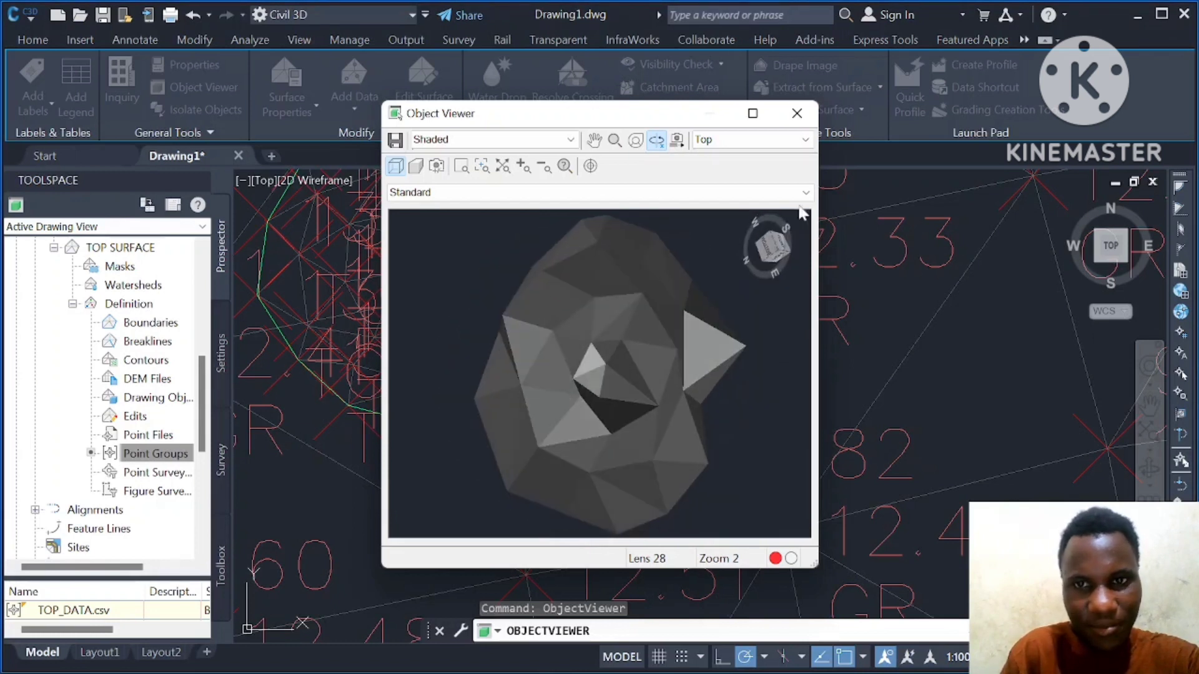
{"action": "left_click", "coordinate": [797, 113]}
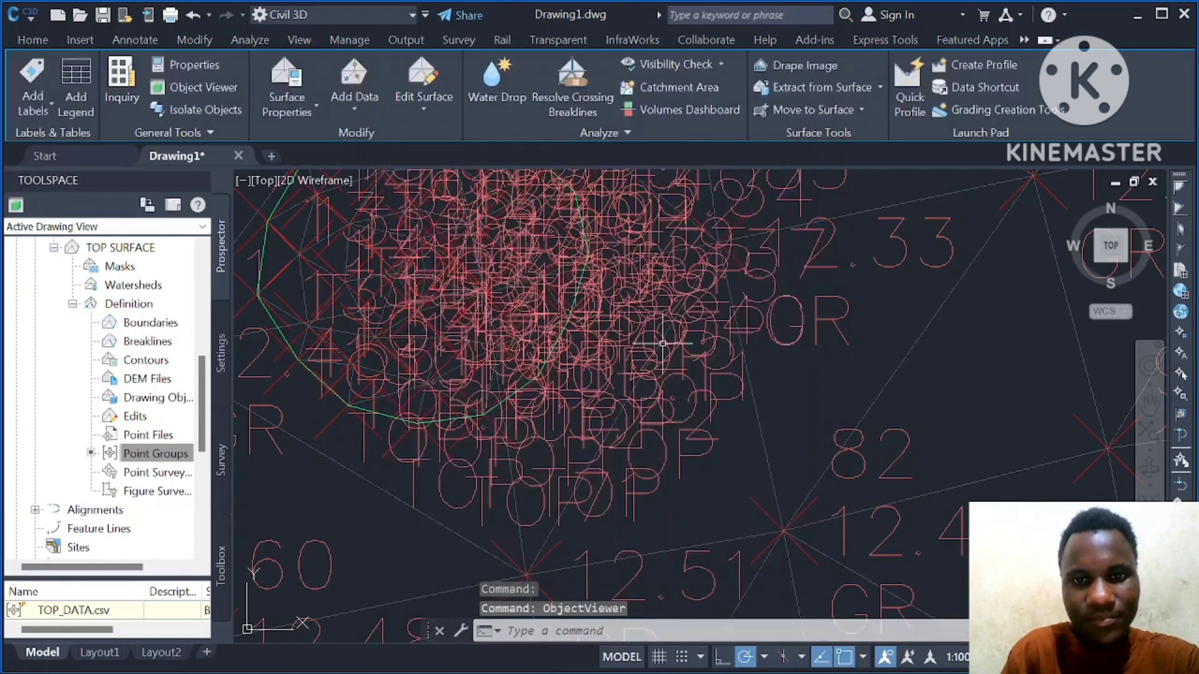
{"action": "scroll", "coordinate": [623, 382], "scroll_direction": "down", "scroll_amount": 2}
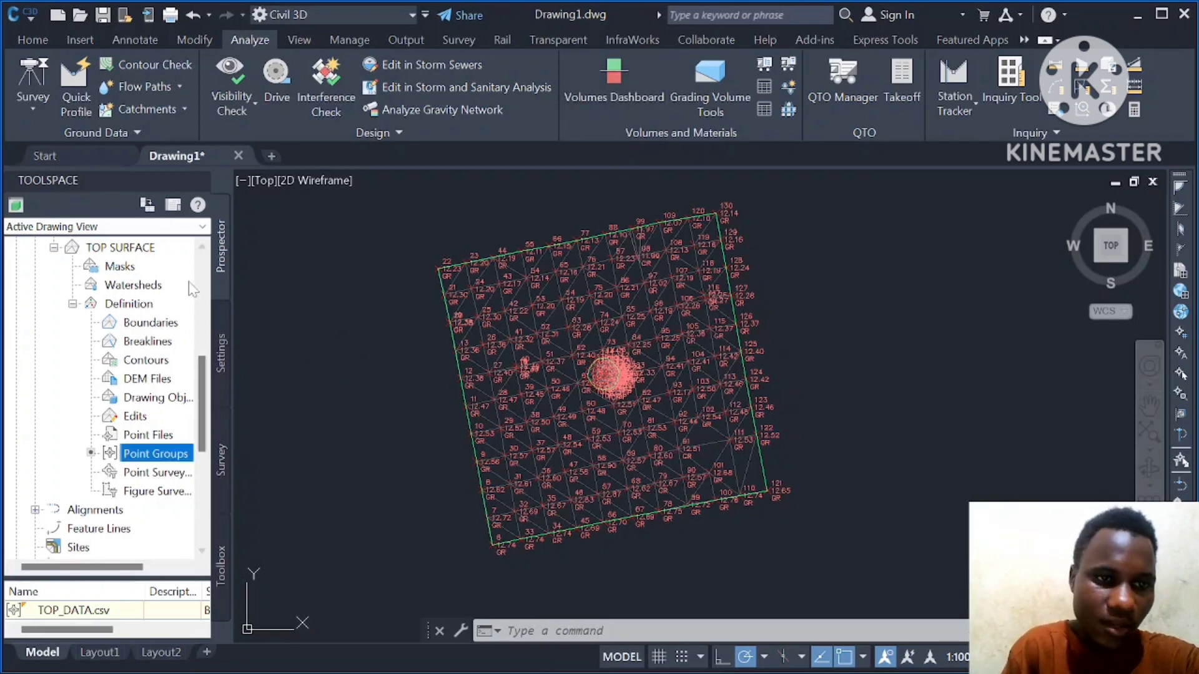
Step: Start a new surface in the drawing and set its type to TIN volume surface
{"action": "scroll", "coordinate": [149, 312], "scroll_direction": "up", "scroll_amount": 6}
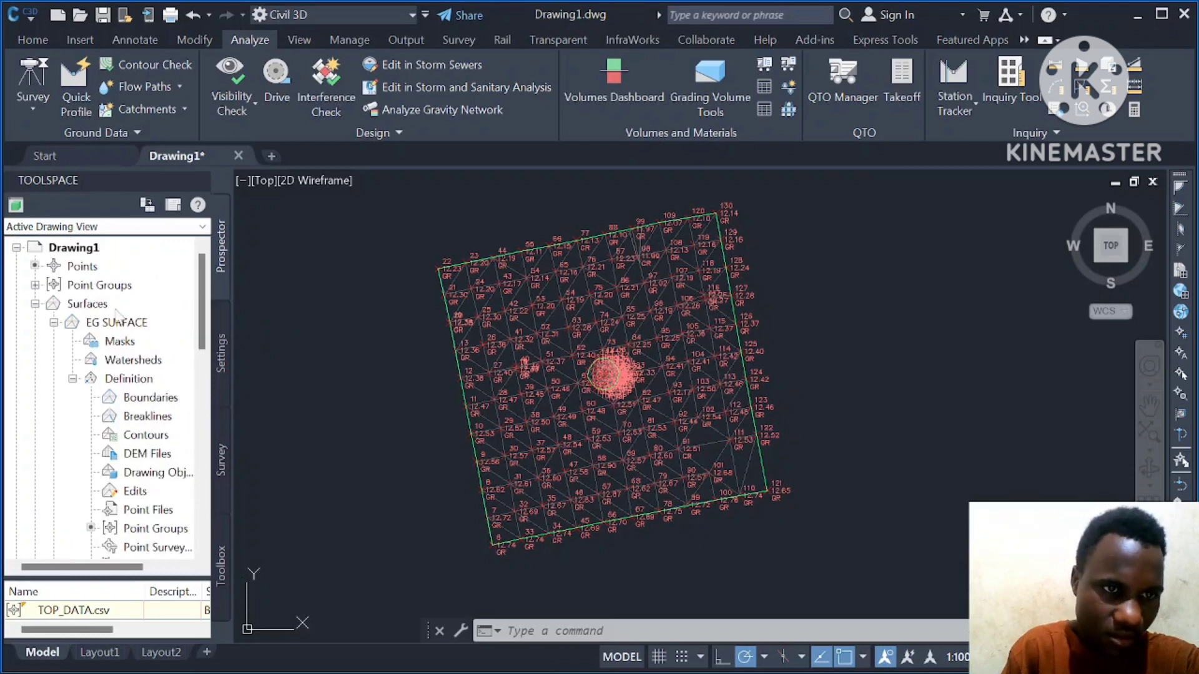
{"action": "left_click", "coordinate": [111, 307]}
{"action": "right_click", "coordinate": [113, 309]}
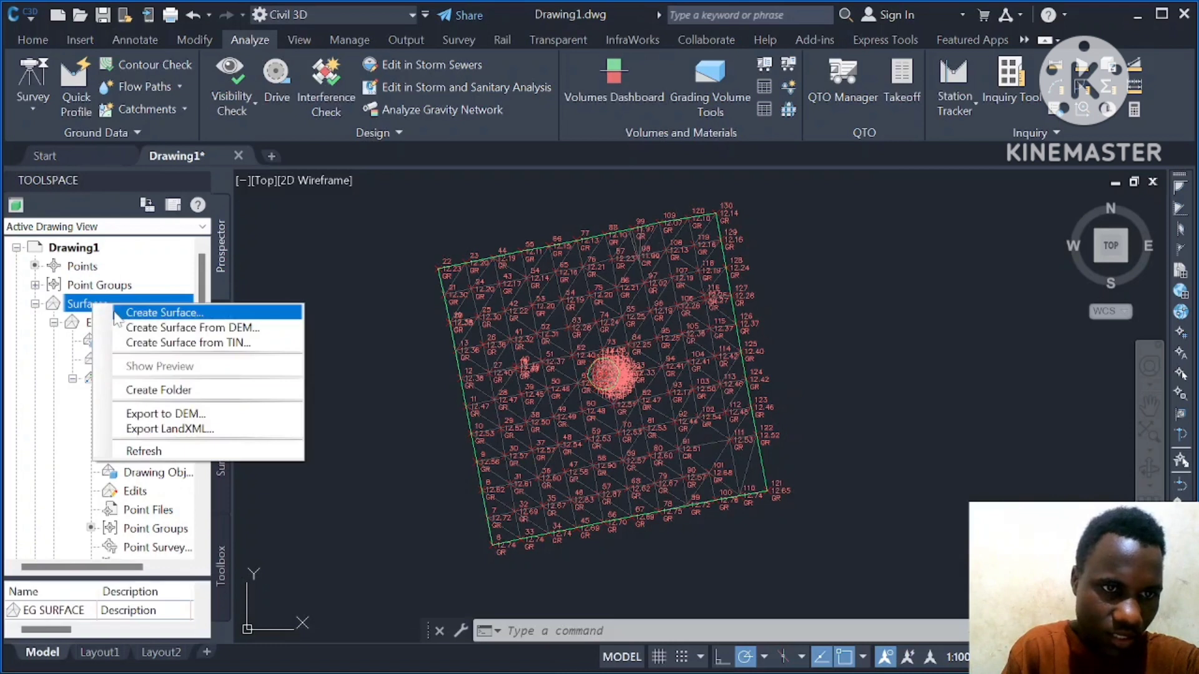
{"action": "left_click", "coordinate": [121, 315]}
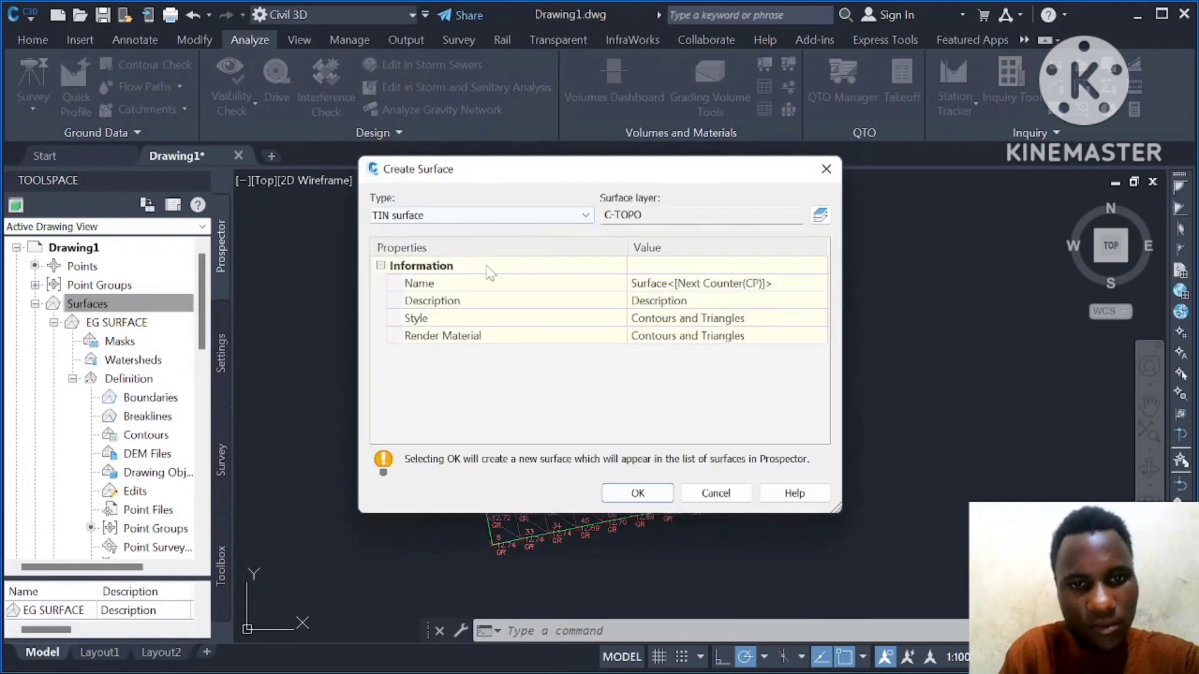
{"action": "left_click", "coordinate": [549, 216]}
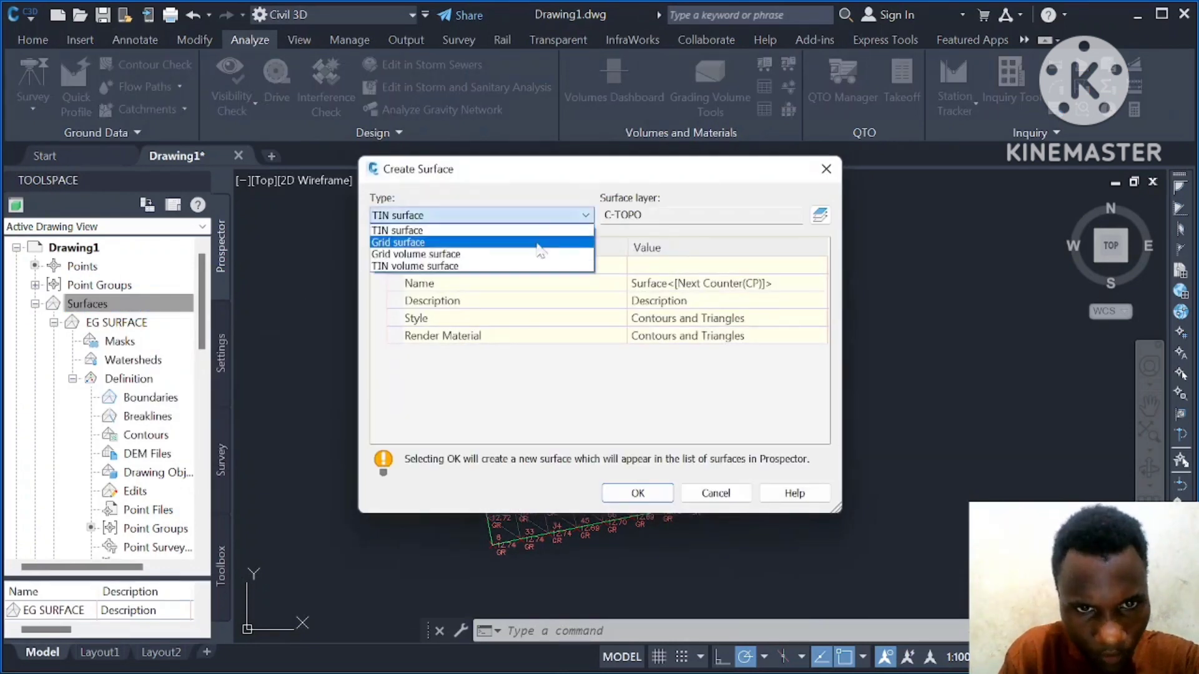
{"action": "left_click", "coordinate": [405, 267]}
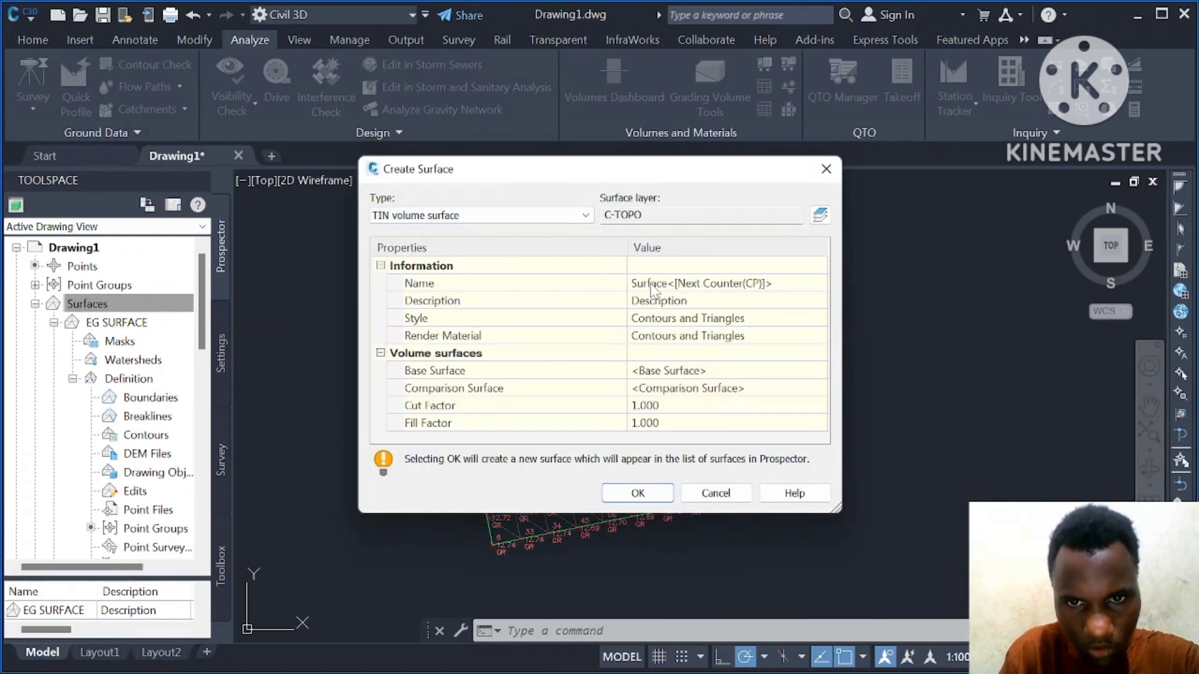
Step: Name the new volume surface FINAL VOLUME
{"action": "left_click", "coordinate": [720, 286]}
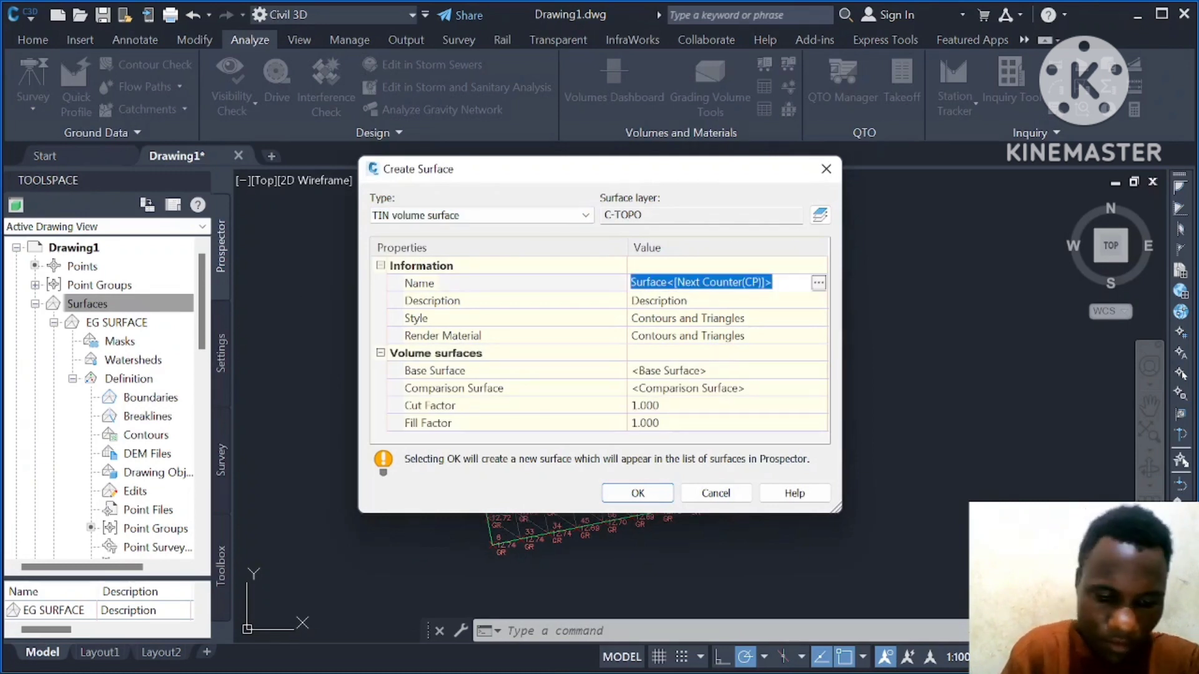
{"action": "type", "text": "F"}
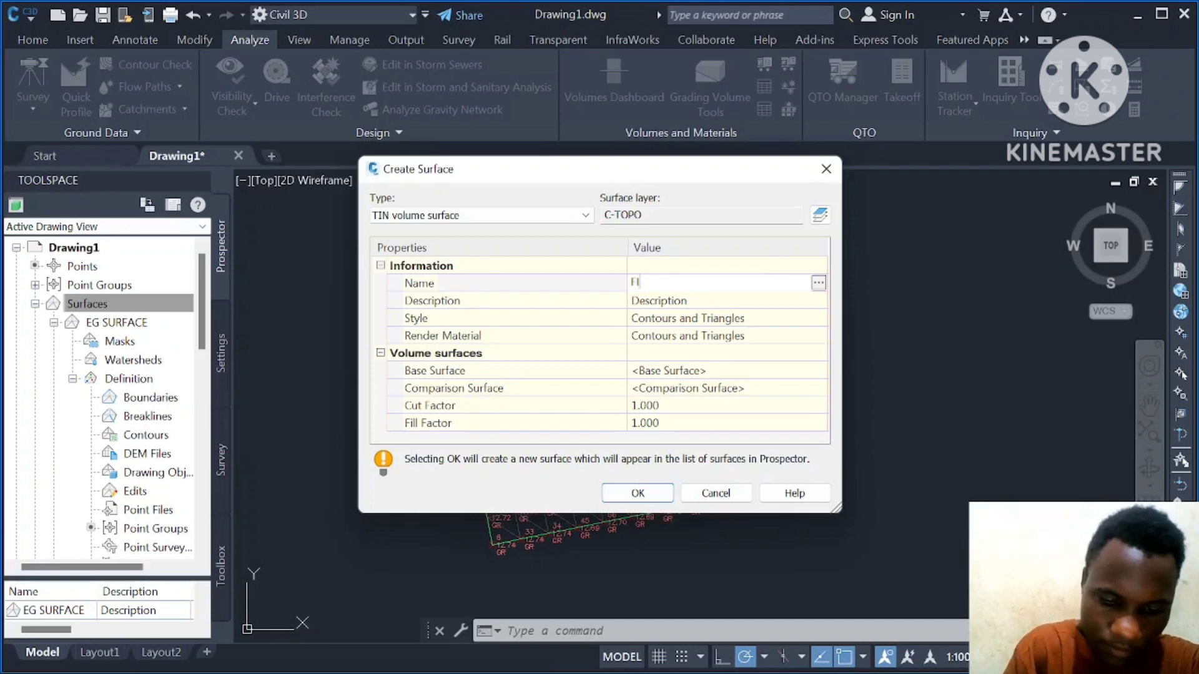
{"action": "type", "text": "INAL VO"}
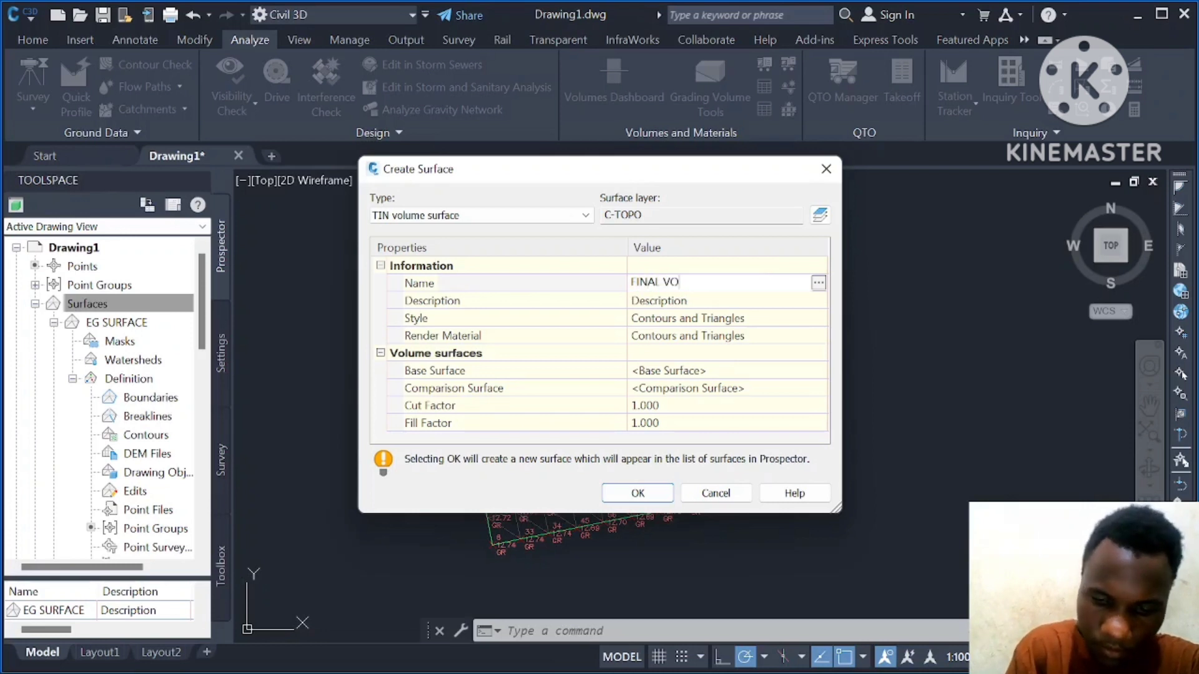
{"action": "type", "text": "LUME"}
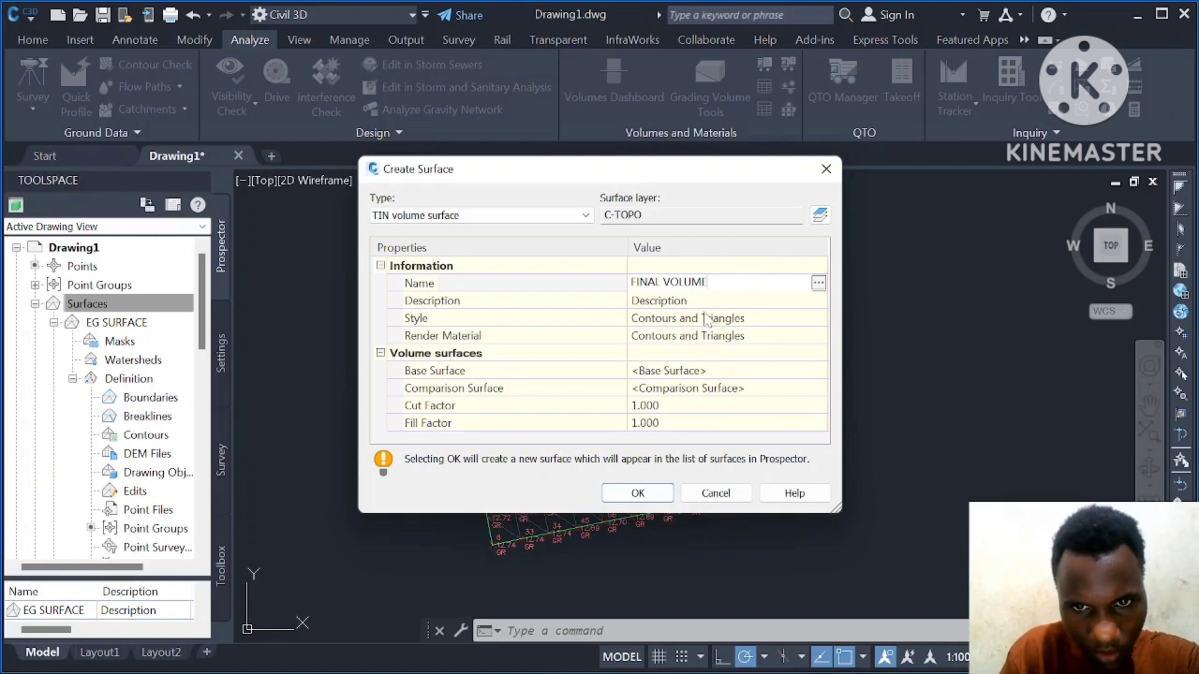
{"action": "key", "text": "Return"}
Step: Set the FINAL VOLUME surface style to Contours and Triangles
{"action": "left_click", "coordinate": [734, 321]}
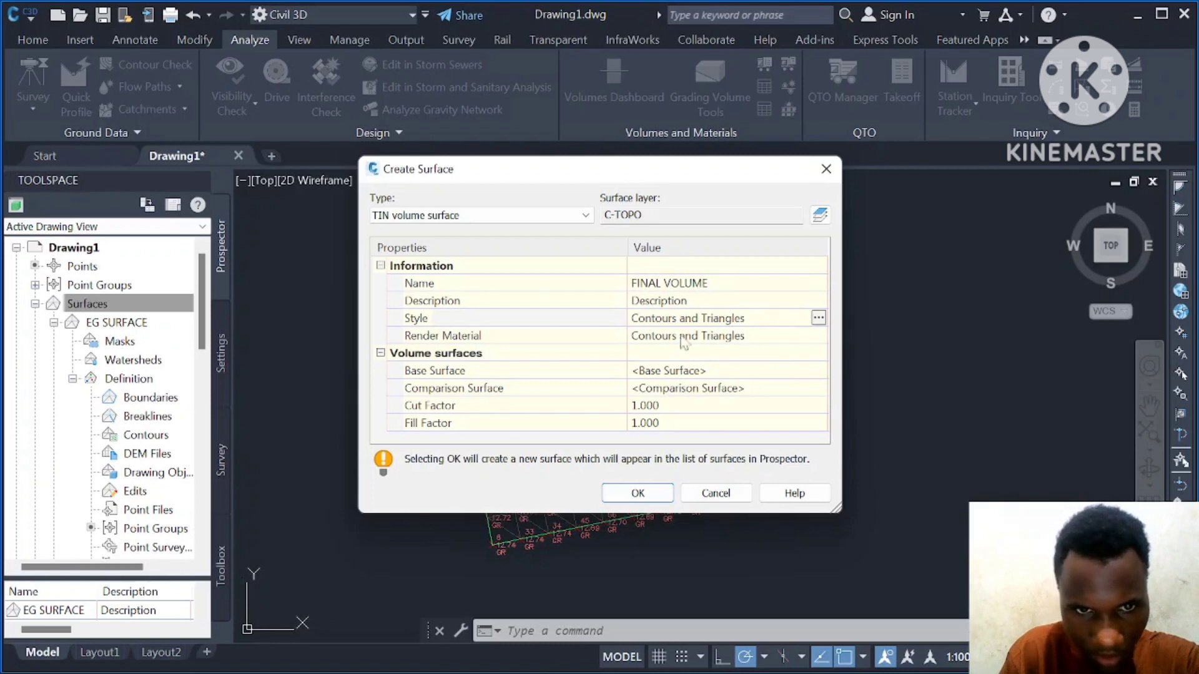
{"action": "left_click", "coordinate": [818, 318]}
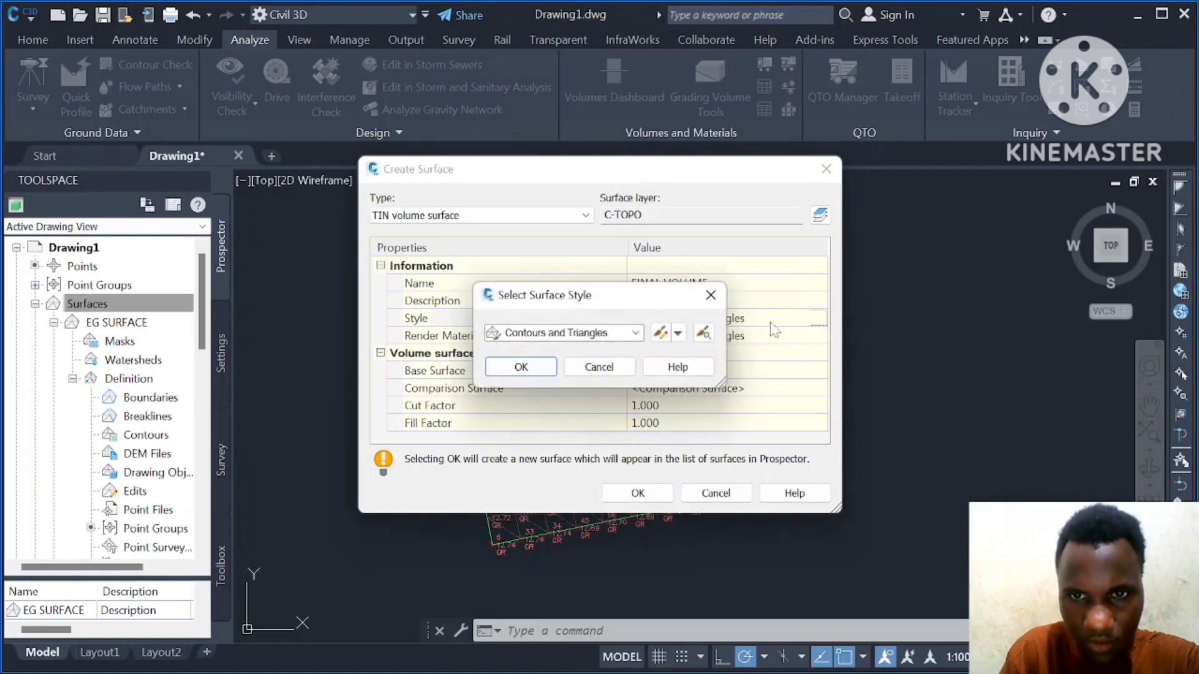
{"action": "left_click", "coordinate": [634, 334]}
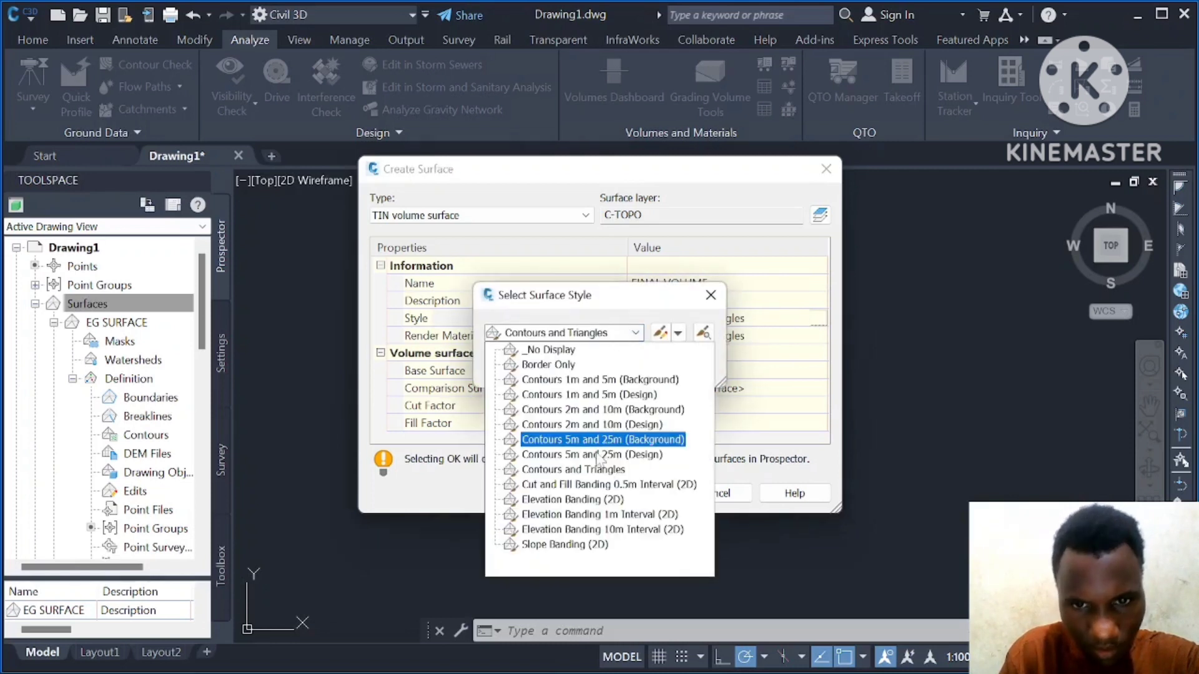
{"action": "left_click", "coordinate": [561, 477]}
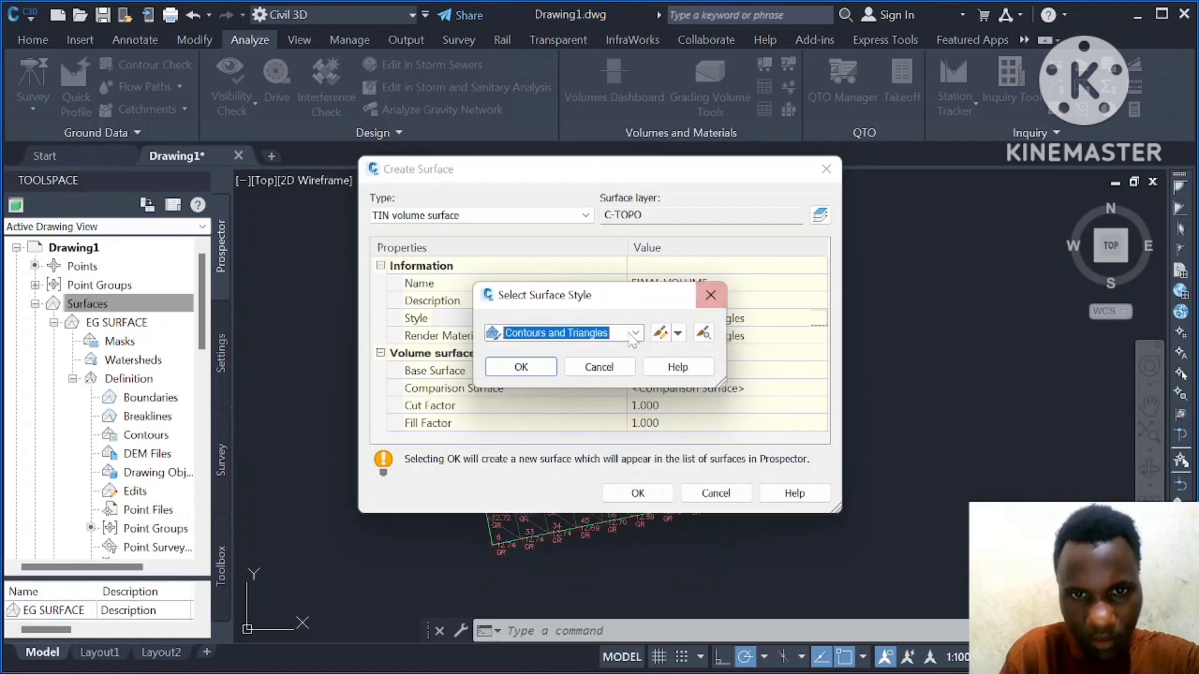
{"action": "left_click", "coordinate": [518, 367]}
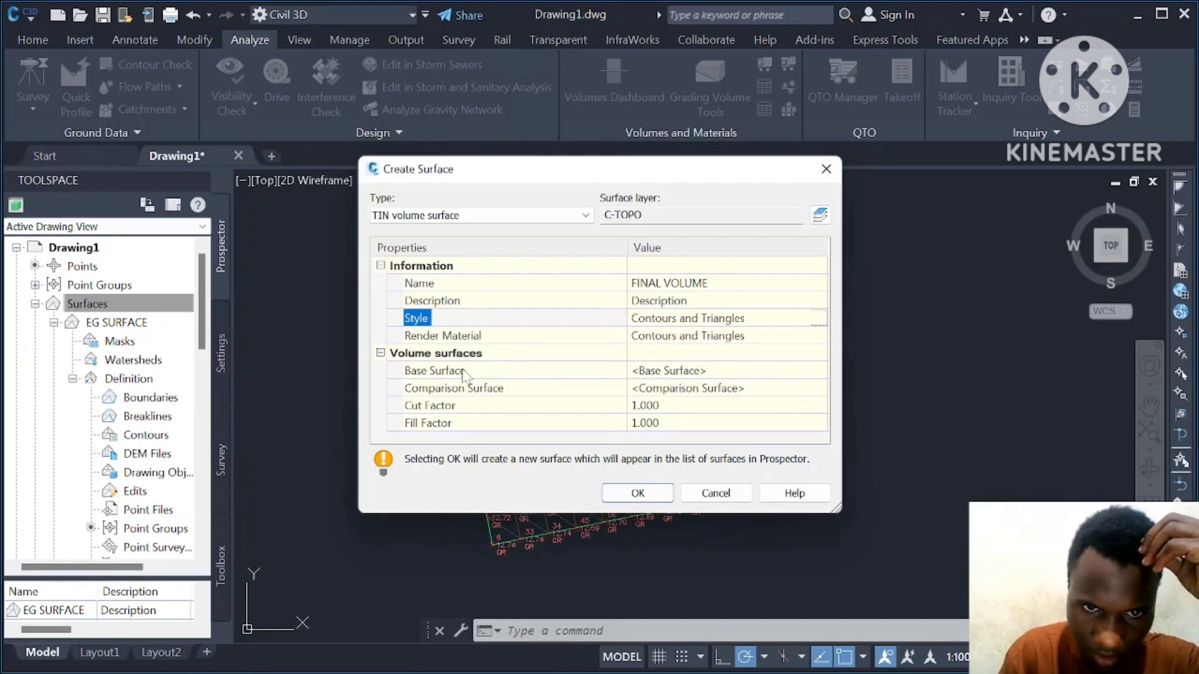
Step: Assign EG SURFACE as the base surface of the FINAL VOLUME surface
{"action": "left_click", "coordinate": [659, 373]}
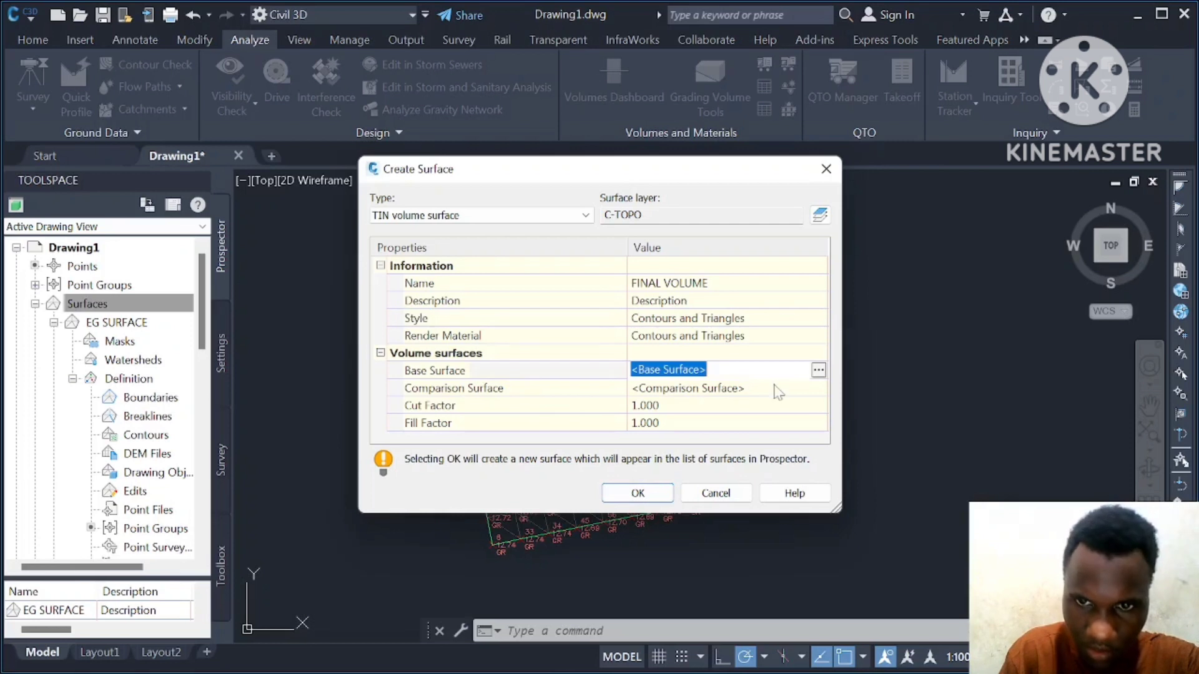
{"action": "left_click", "coordinate": [818, 371]}
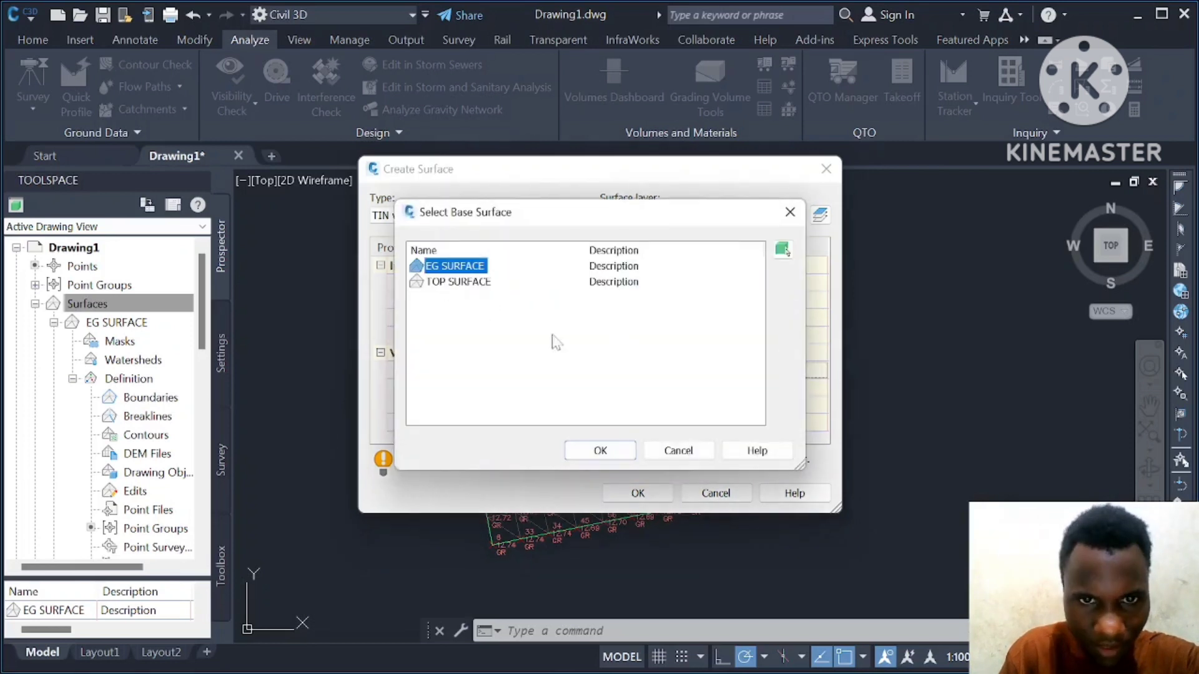
{"action": "left_click", "coordinate": [600, 450]}
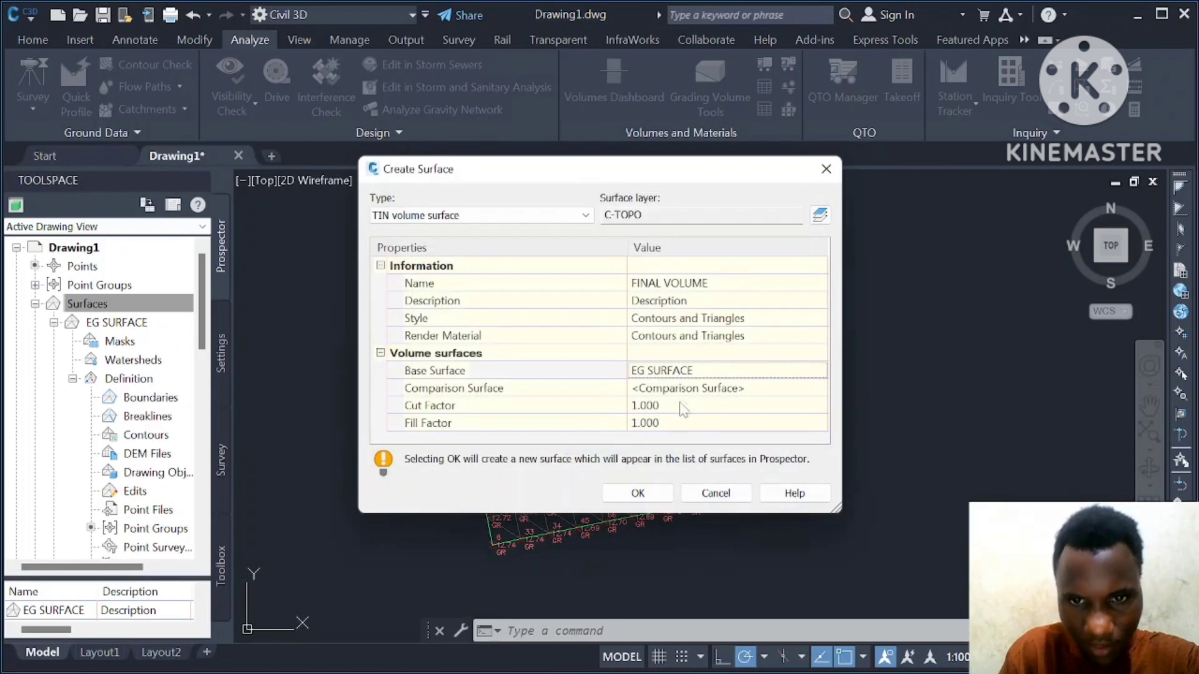
Step: Assign TOP SURFACE as the comparison surface and create the FINAL VOLUME surface
{"action": "left_click", "coordinate": [688, 387]}
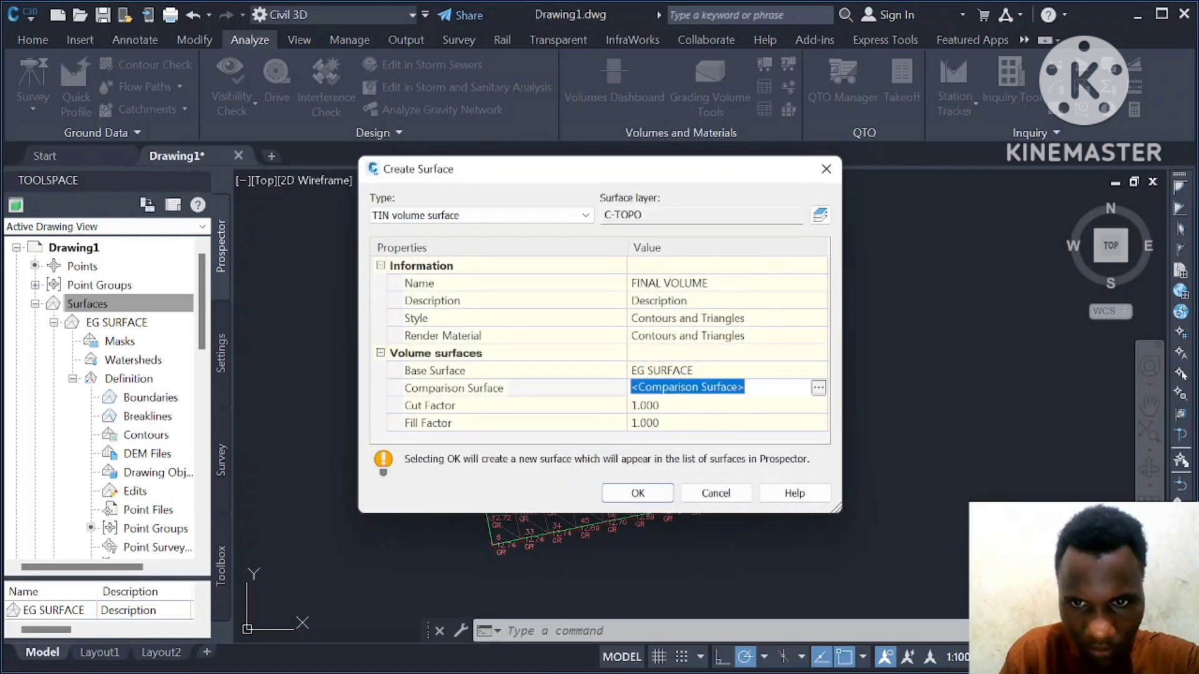
{"action": "left_click", "coordinate": [818, 387]}
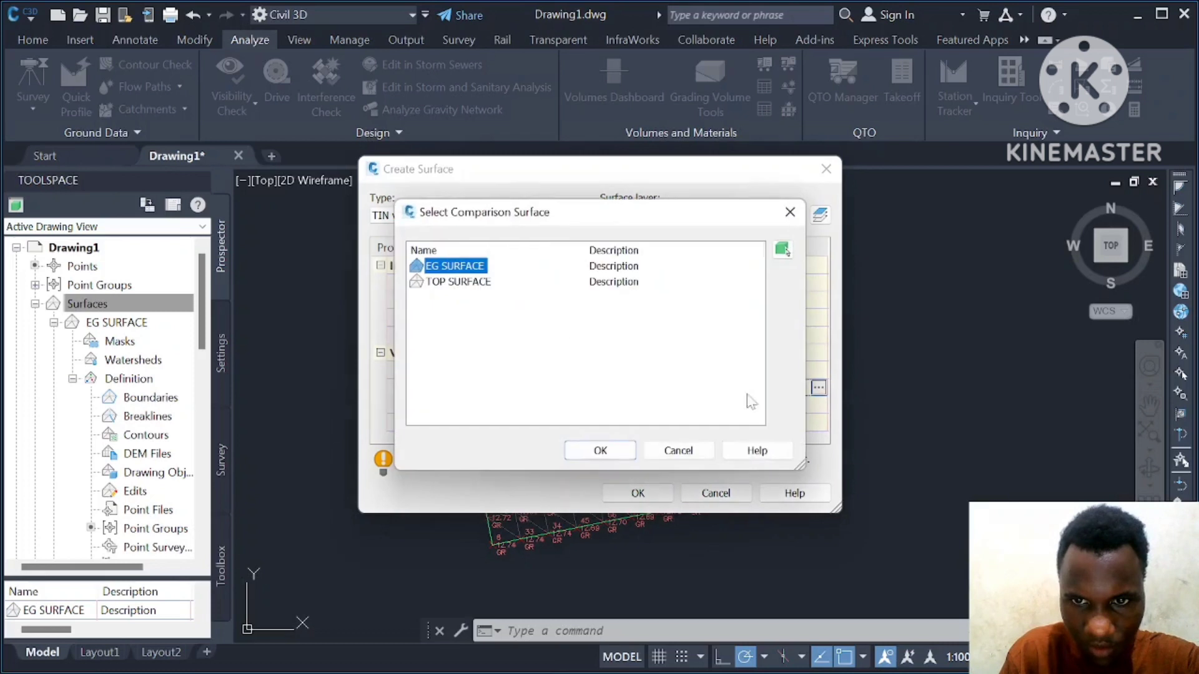
{"action": "left_click", "coordinate": [462, 283]}
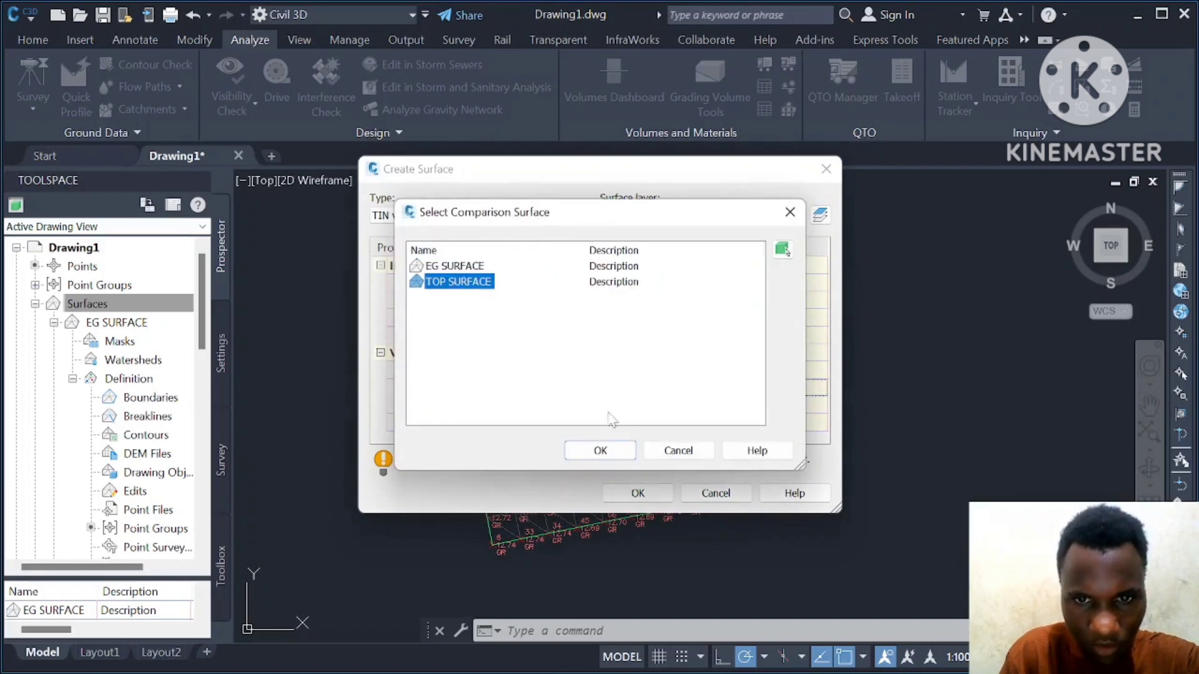
{"action": "left_click", "coordinate": [601, 449]}
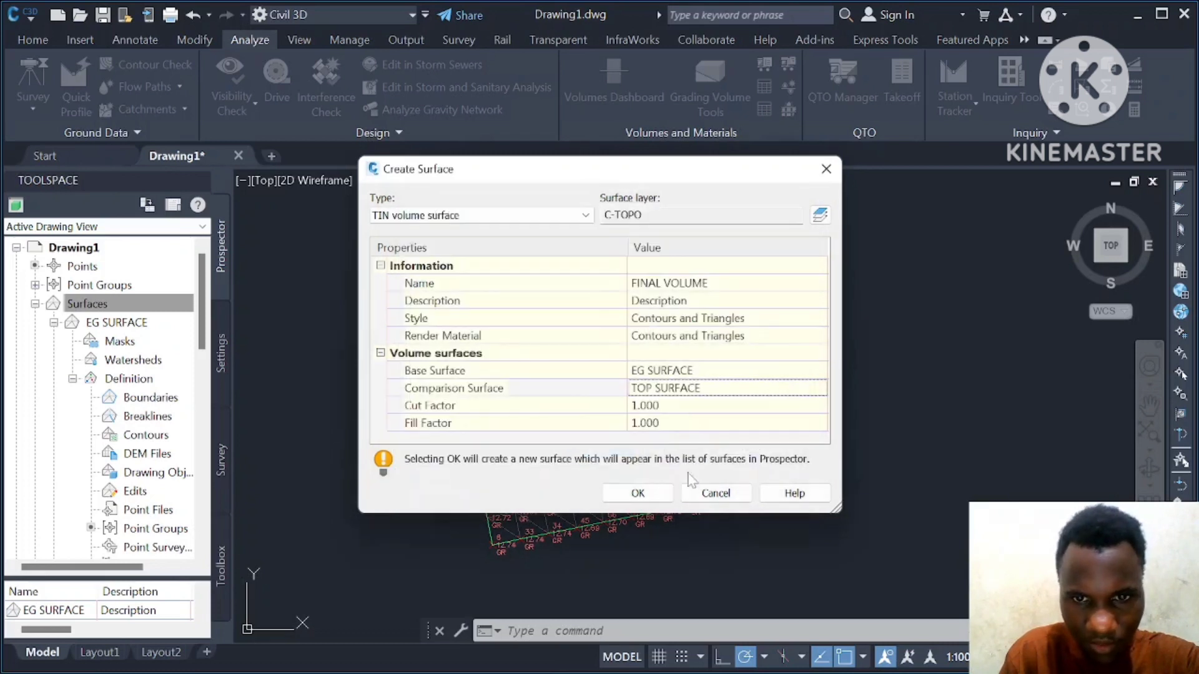
{"action": "left_click", "coordinate": [636, 493]}
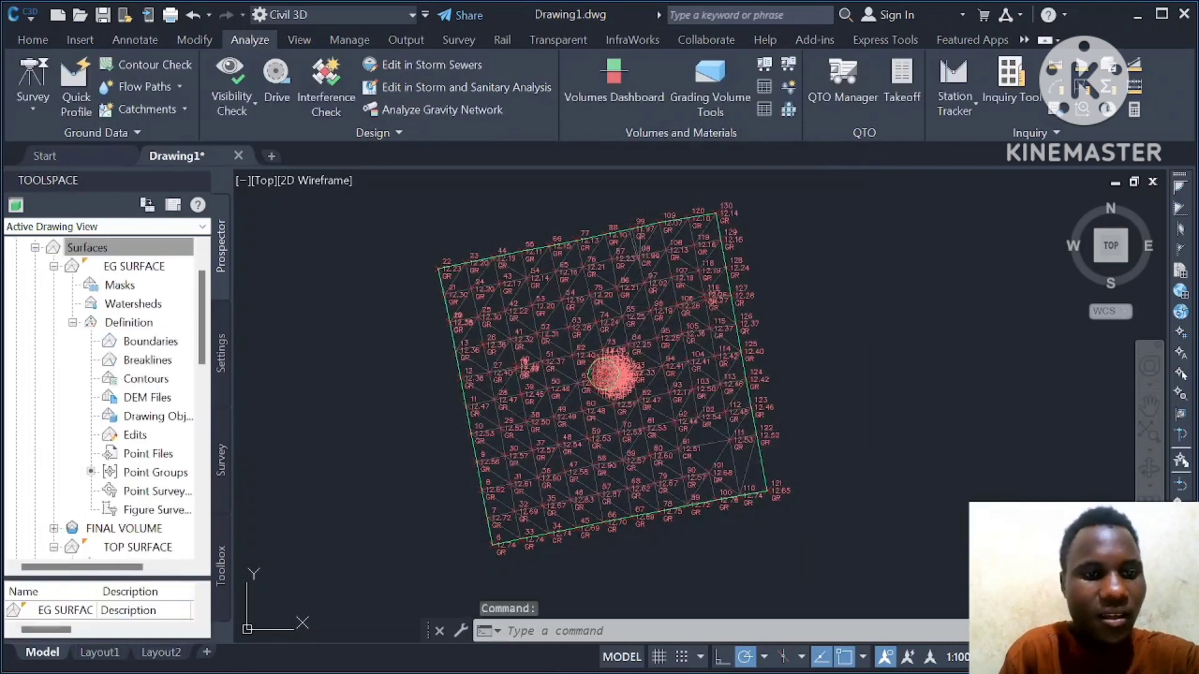
Step: Open the Volumes Dashboard and add the FINAL VOLUME surface to it
{"action": "scroll", "coordinate": [448, 273], "scroll_direction": "down", "scroll_amount": 2}
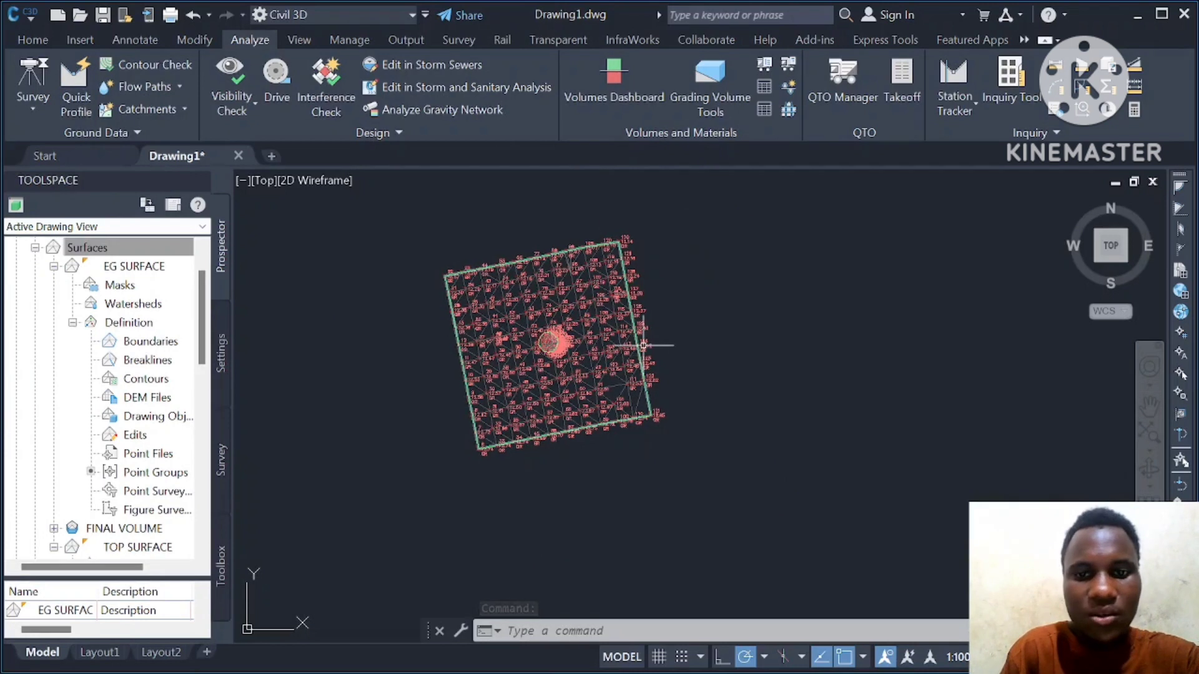
{"action": "scroll", "coordinate": [383, 337], "scroll_direction": "down", "scroll_amount": 2}
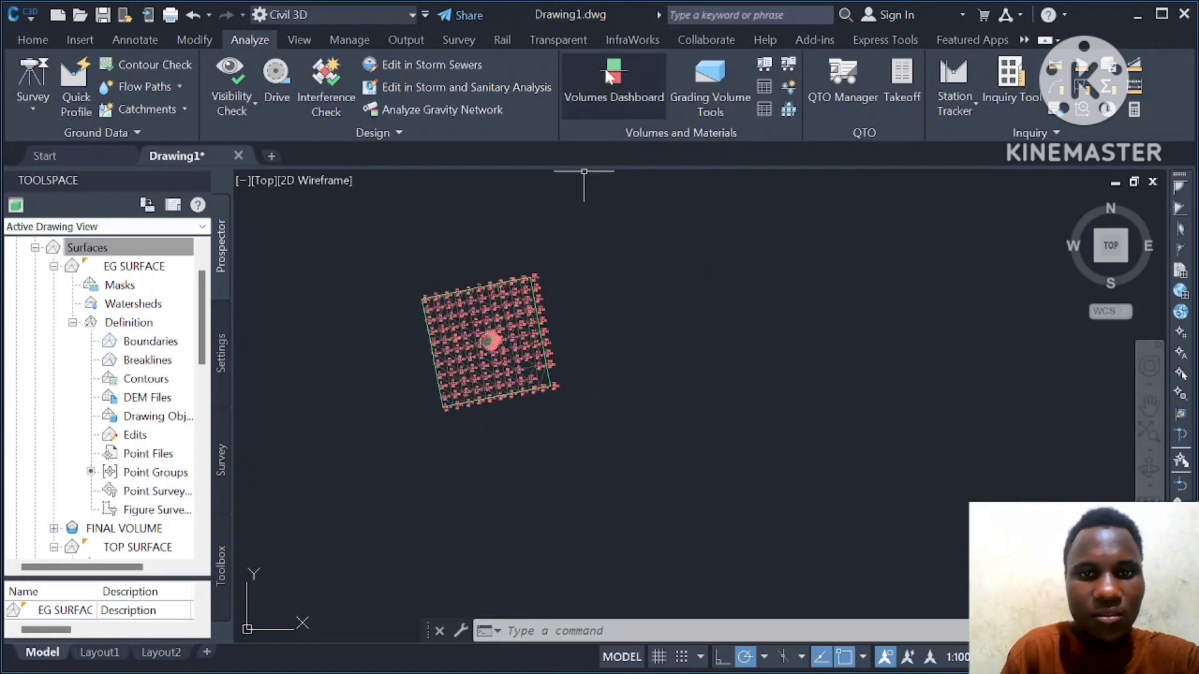
{"action": "left_click", "coordinate": [601, 107]}
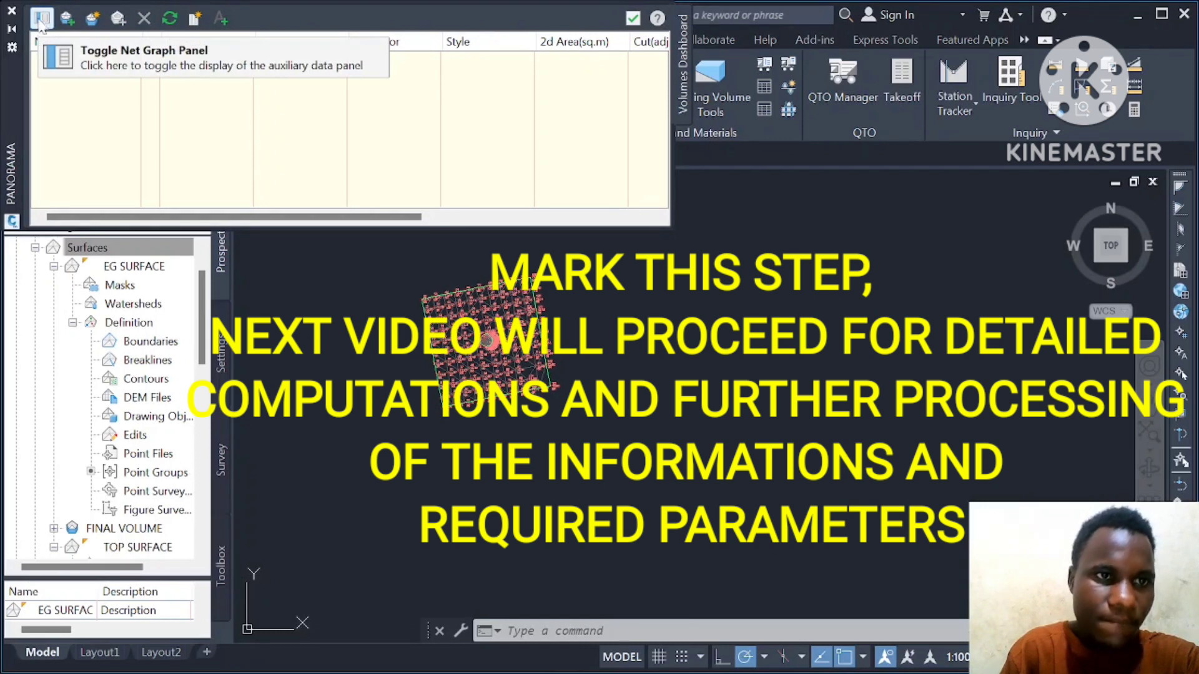
{"action": "left_click", "coordinate": [65, 19]}
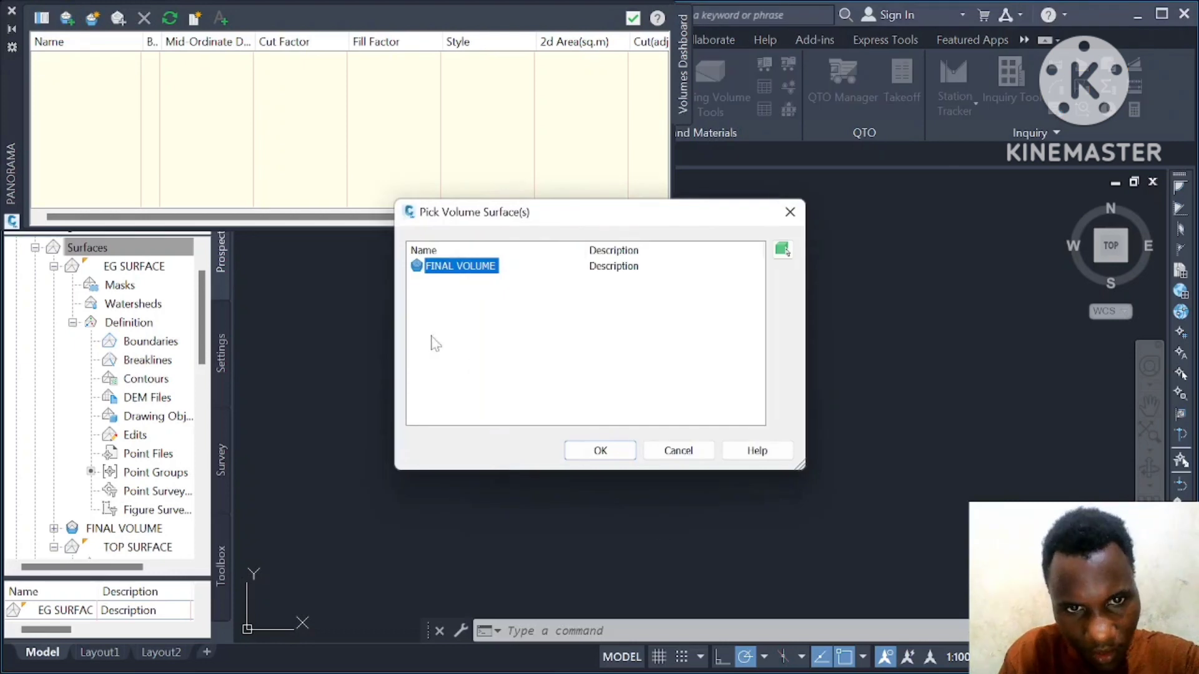
{"action": "left_click", "coordinate": [590, 444]}
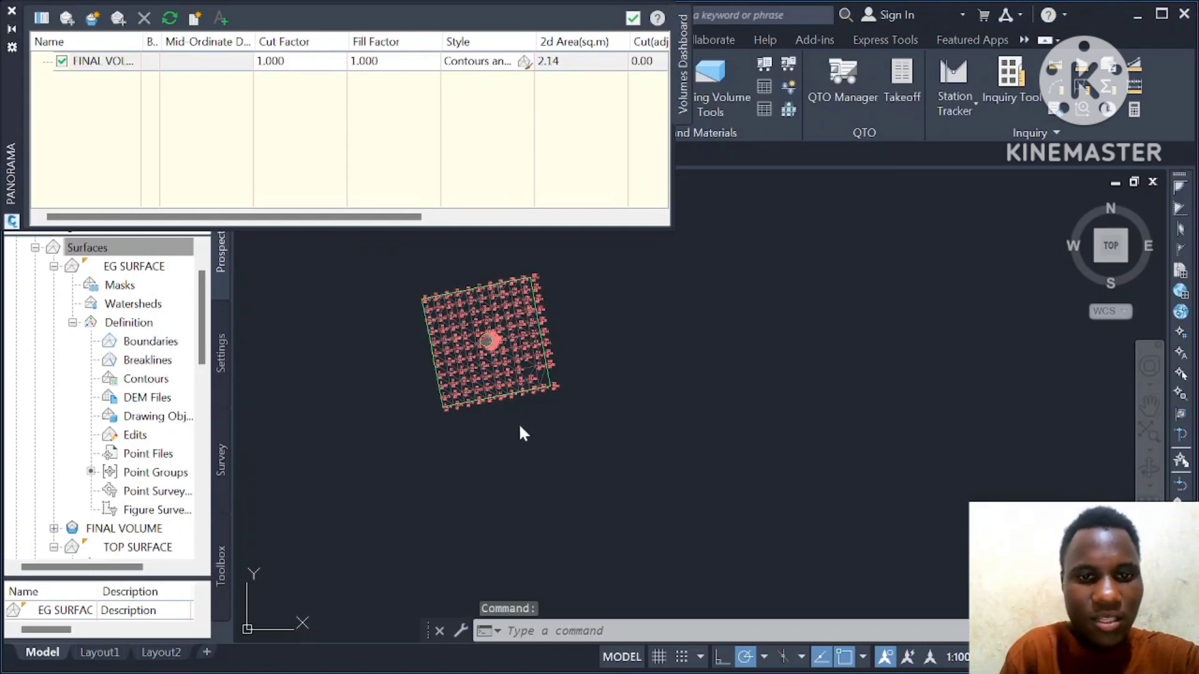
Step: Insert the Cut/Fill Summary of FINAL VOLUME into the drawing, in the empty area east of the surveyed surfaces
{"action": "left_click", "coordinate": [220, 19]}
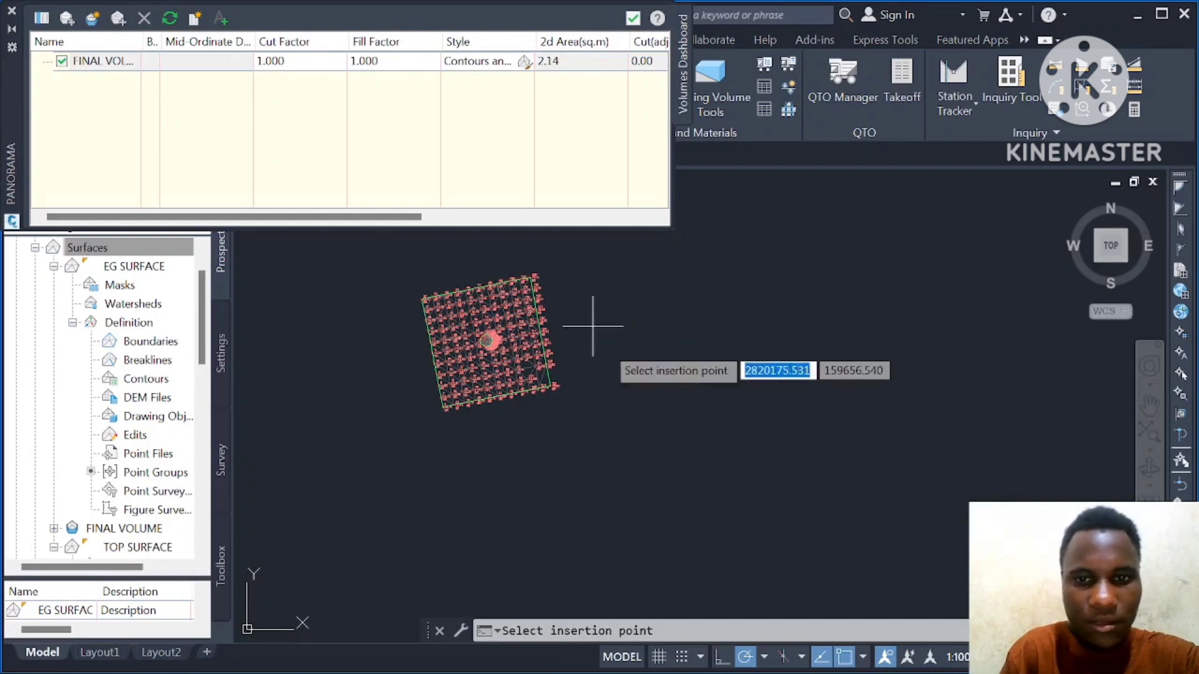
{"action": "scroll", "coordinate": [393, 484], "scroll_direction": "down", "scroll_amount": 4}
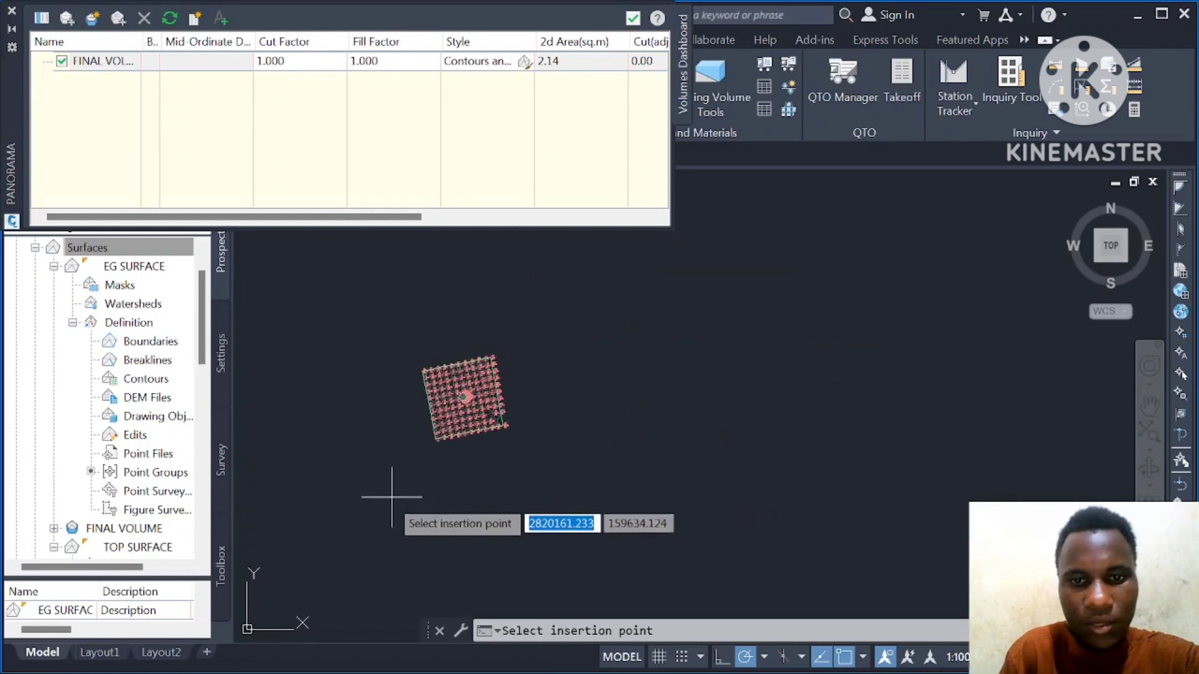
{"action": "left_click", "coordinate": [634, 397]}
Step: Examine the Cut/Fill Summary table's factors, 2D area, cut, fill and net volume for FINAL VOLUME
{"action": "scroll", "coordinate": [667, 400], "scroll_direction": "up", "scroll_amount": 5}
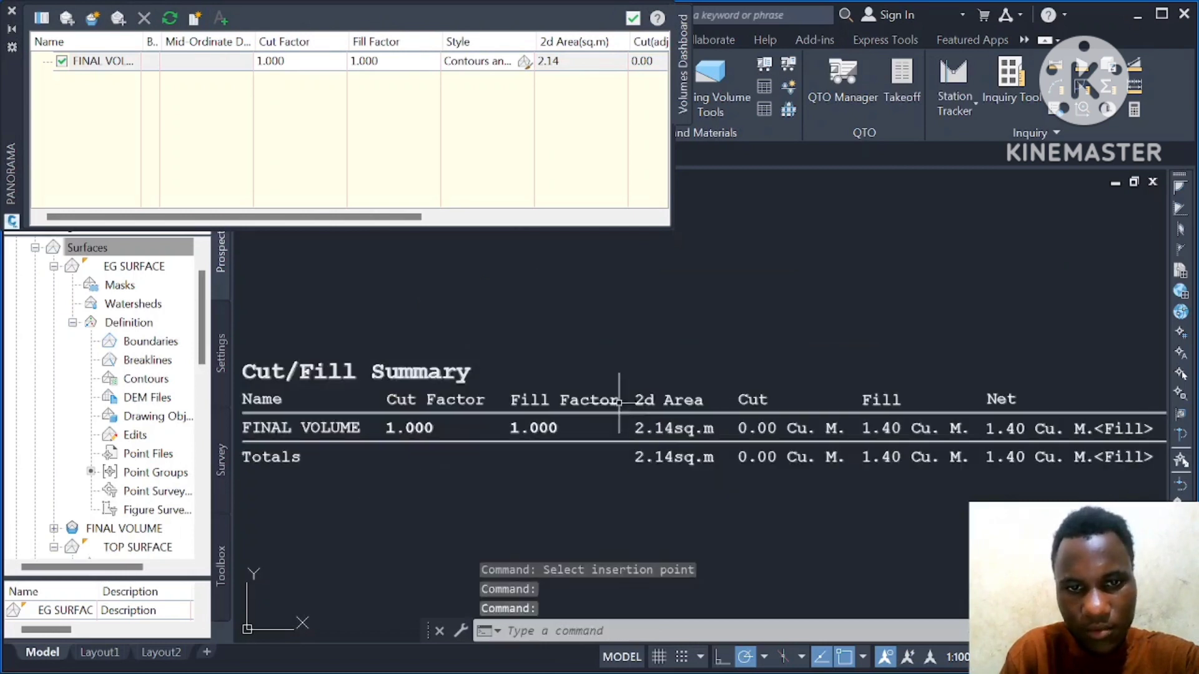
{"action": "scroll", "coordinate": [555, 383], "scroll_direction": "down", "scroll_amount": 3}
{"action": "scroll", "coordinate": [555, 383], "scroll_direction": "up", "scroll_amount": 5}
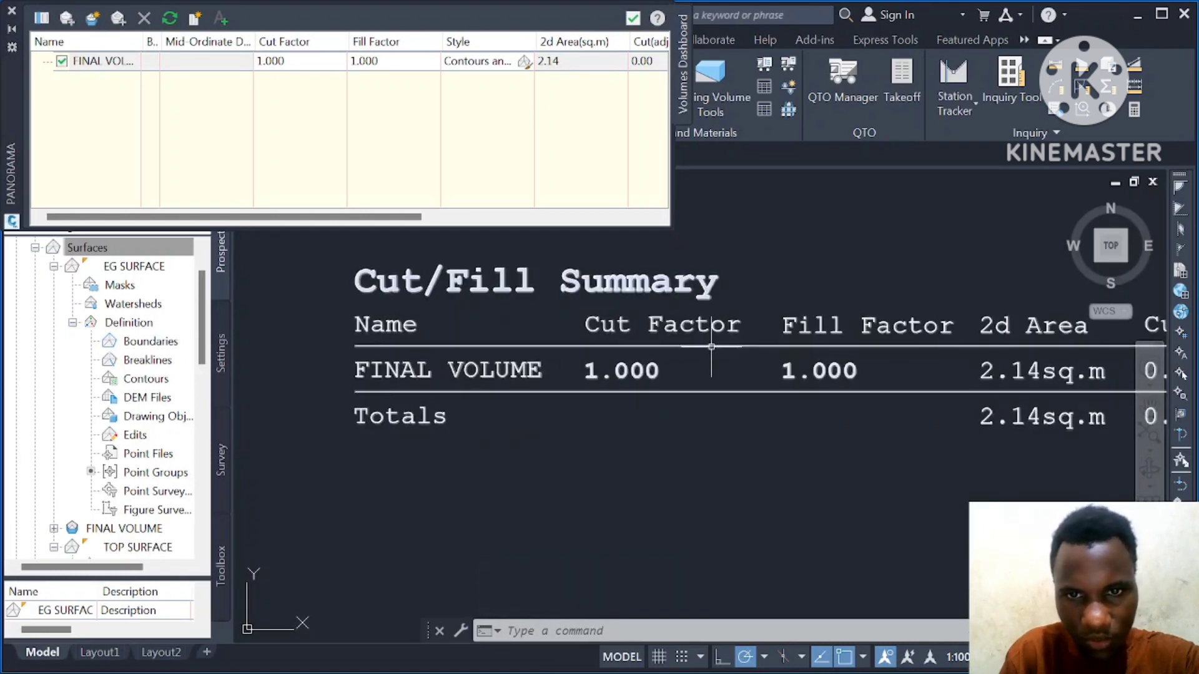
{"action": "scroll", "coordinate": [674, 370], "scroll_direction": "up", "scroll_amount": 2}
{"action": "scroll", "coordinate": [509, 376], "scroll_direction": "down", "scroll_amount": 2}
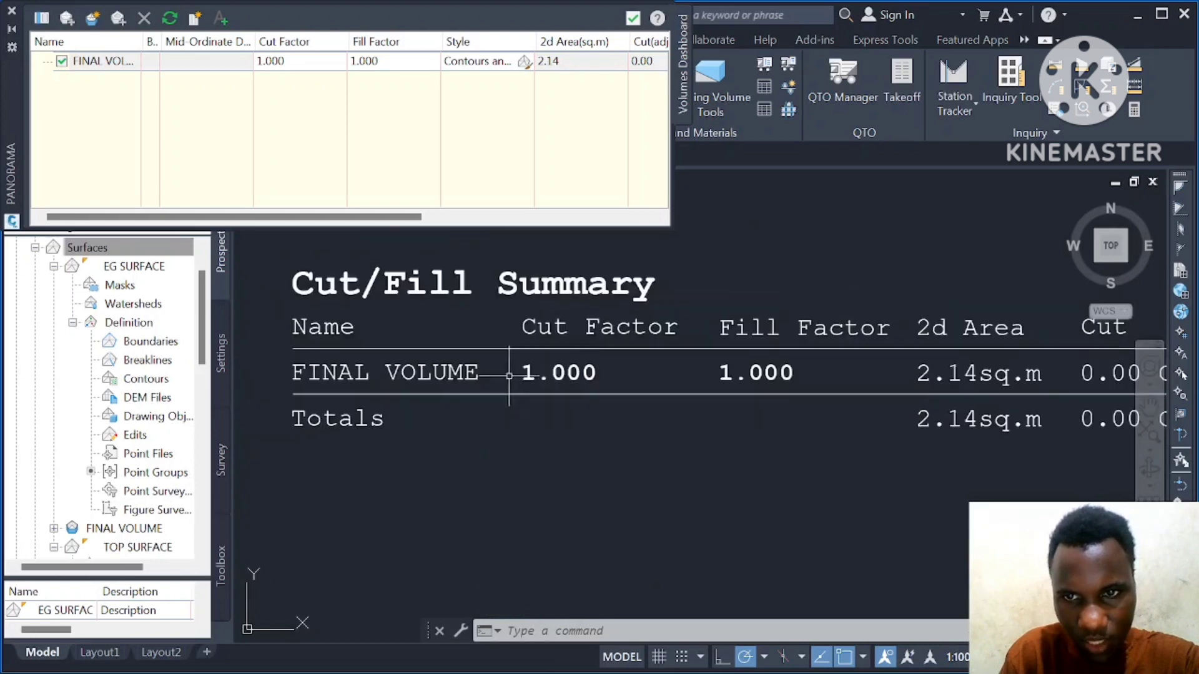
{"action": "scroll", "coordinate": [549, 393], "scroll_direction": "up", "scroll_amount": 2}
{"action": "scroll", "coordinate": [746, 402], "scroll_direction": "down", "scroll_amount": 4}
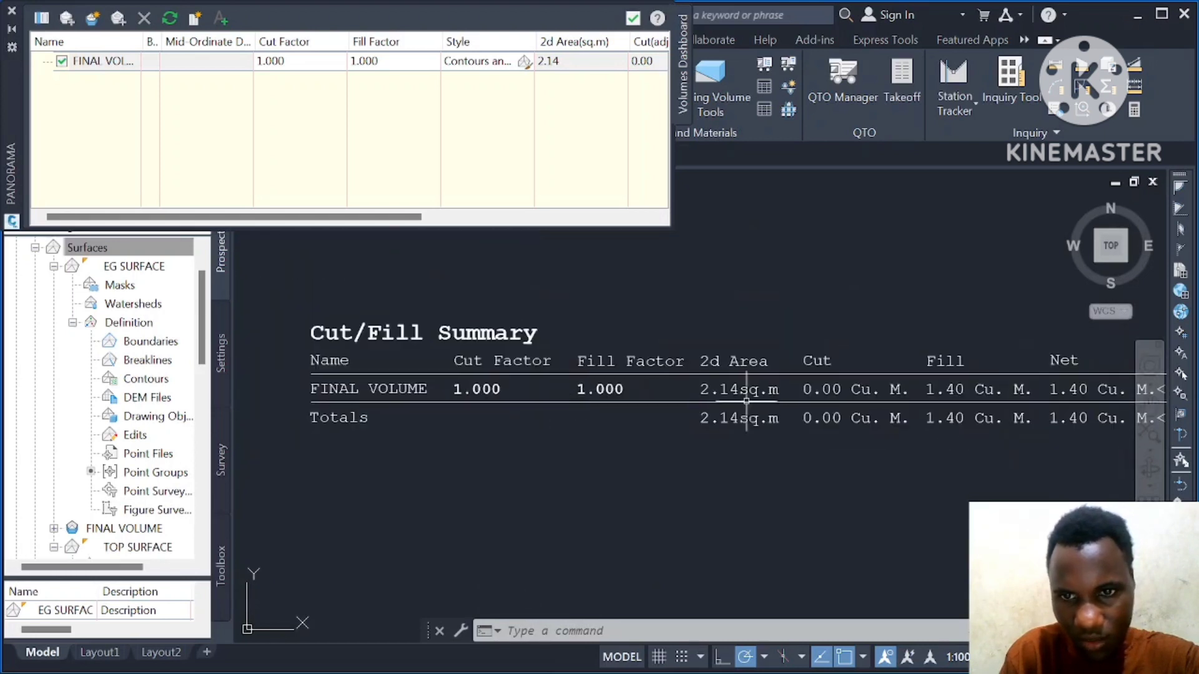
{"action": "scroll", "coordinate": [862, 409], "scroll_direction": "up", "scroll_amount": 3}
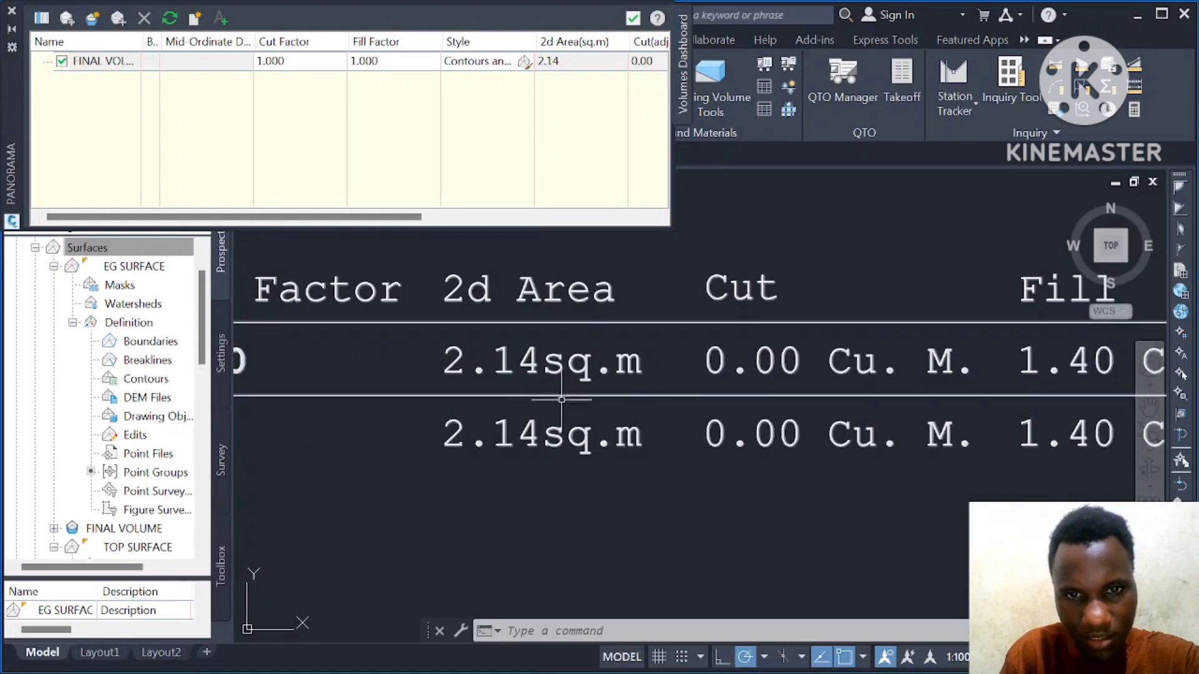
{"action": "scroll", "coordinate": [483, 390], "scroll_direction": "down", "scroll_amount": 2}
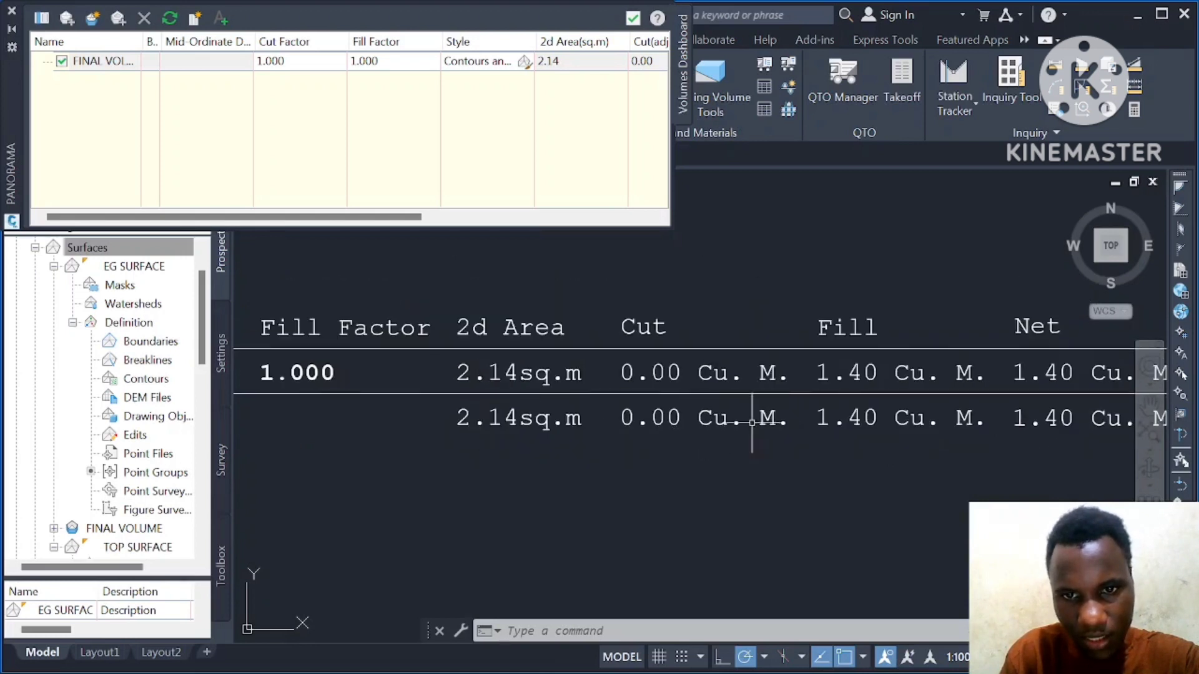
{"action": "scroll", "coordinate": [751, 422], "scroll_direction": "up", "scroll_amount": 2}
{"action": "scroll", "coordinate": [612, 388], "scroll_direction": "down", "scroll_amount": 2}
{"action": "scroll", "coordinate": [615, 393], "scroll_direction": "up", "scroll_amount": 3}
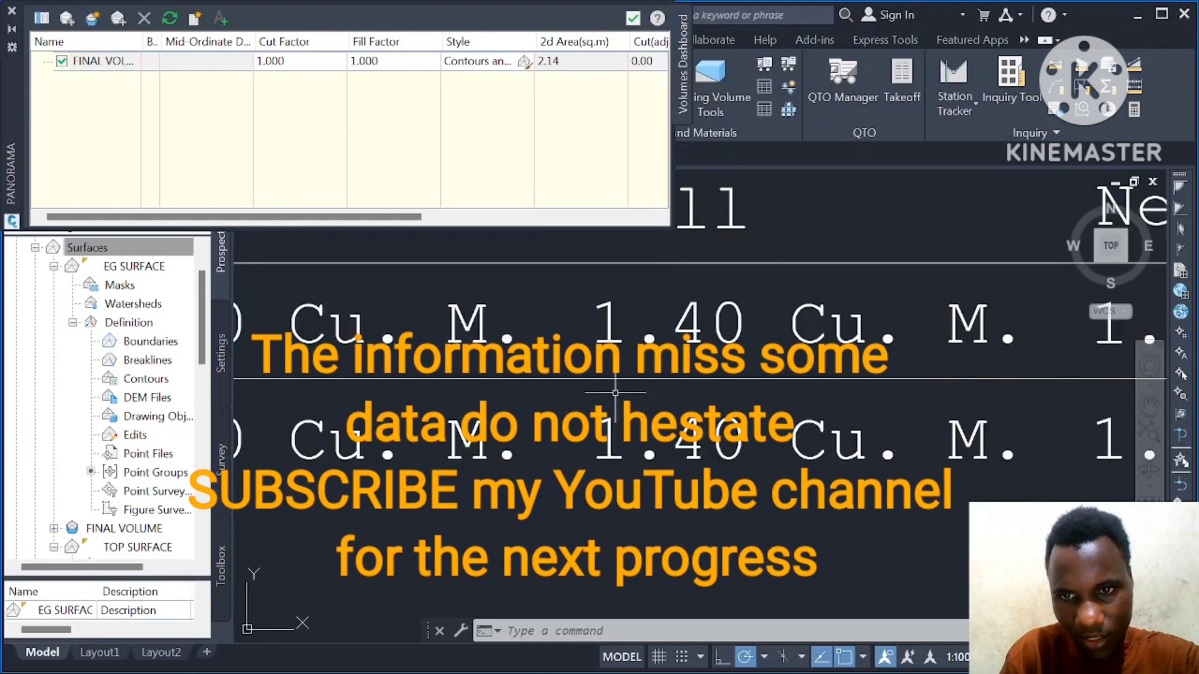
{"action": "scroll", "coordinate": [615, 393], "scroll_direction": "down", "scroll_amount": 2}
{"action": "scroll", "coordinate": [842, 394], "scroll_direction": "down", "scroll_amount": 2}
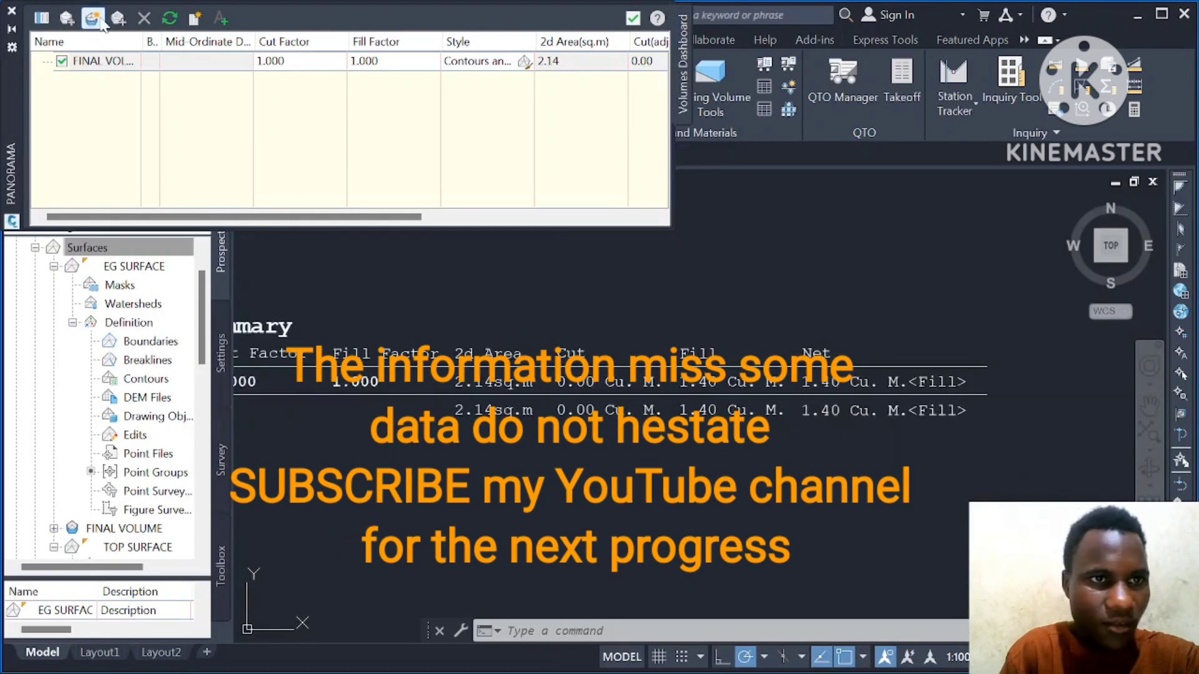
Step: Close the Volumes Dashboard and window-select the whole Cut/Fill Summary table to review it in the drawing
{"action": "left_click", "coordinate": [633, 18]}
{"action": "scroll", "coordinate": [433, 407], "scroll_direction": "down", "scroll_amount": 3}
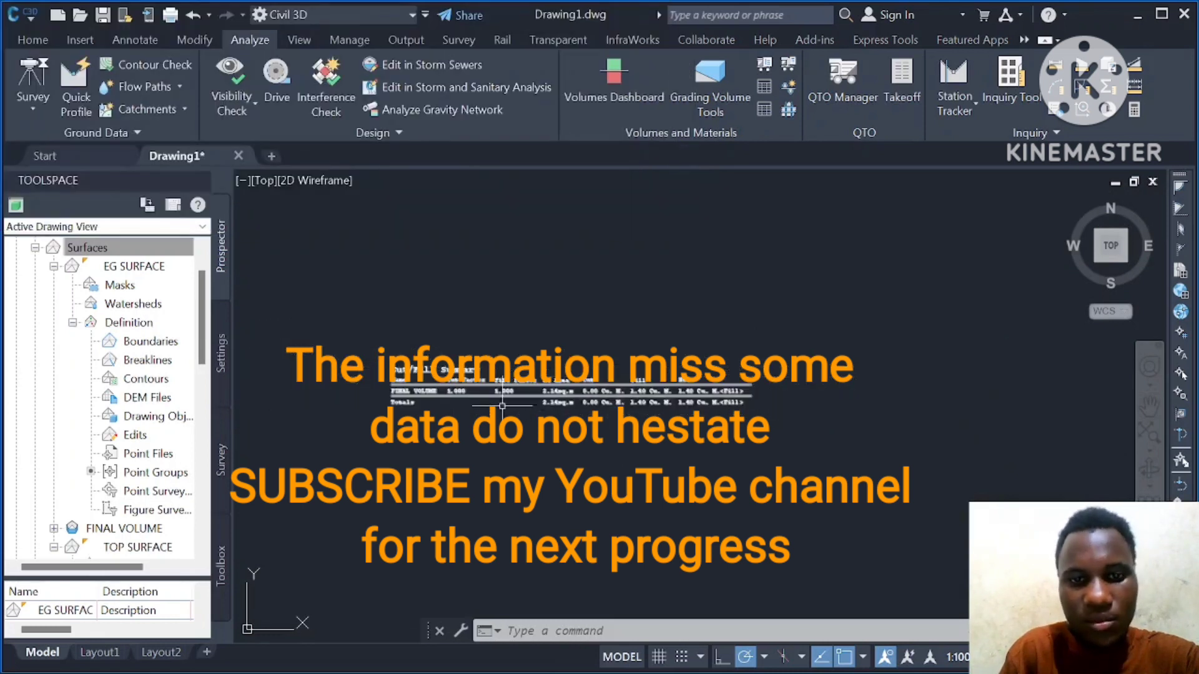
{"action": "scroll", "coordinate": [433, 407], "scroll_direction": "up", "scroll_amount": 4}
{"action": "scroll", "coordinate": [433, 407], "scroll_direction": "down", "scroll_amount": 2}
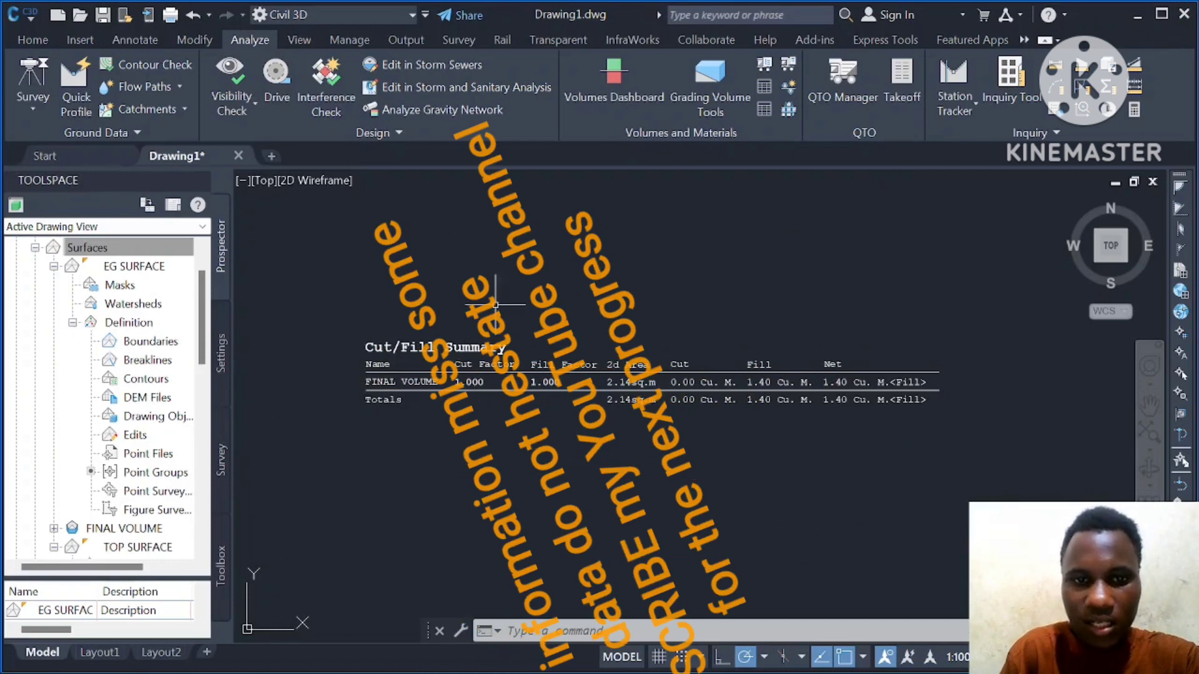
{"action": "scroll", "coordinate": [483, 310], "scroll_direction": "down", "scroll_amount": 2}
{"action": "left_click", "coordinate": [331, 275]}
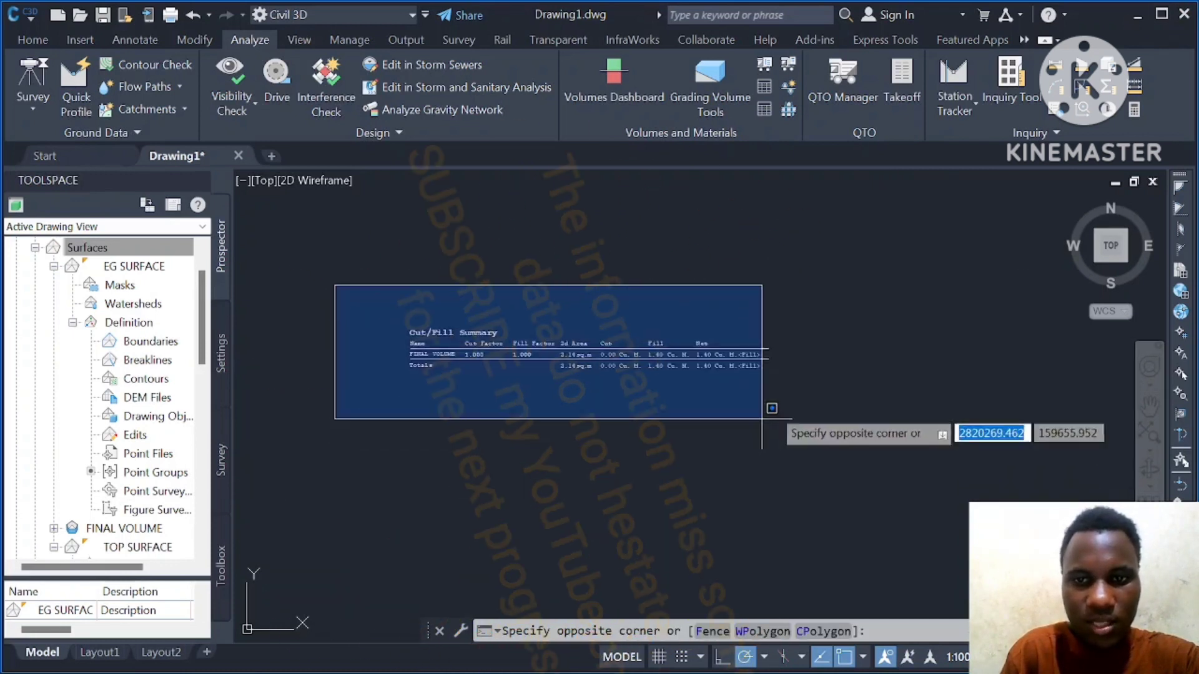
{"action": "left_click", "coordinate": [777, 464]}
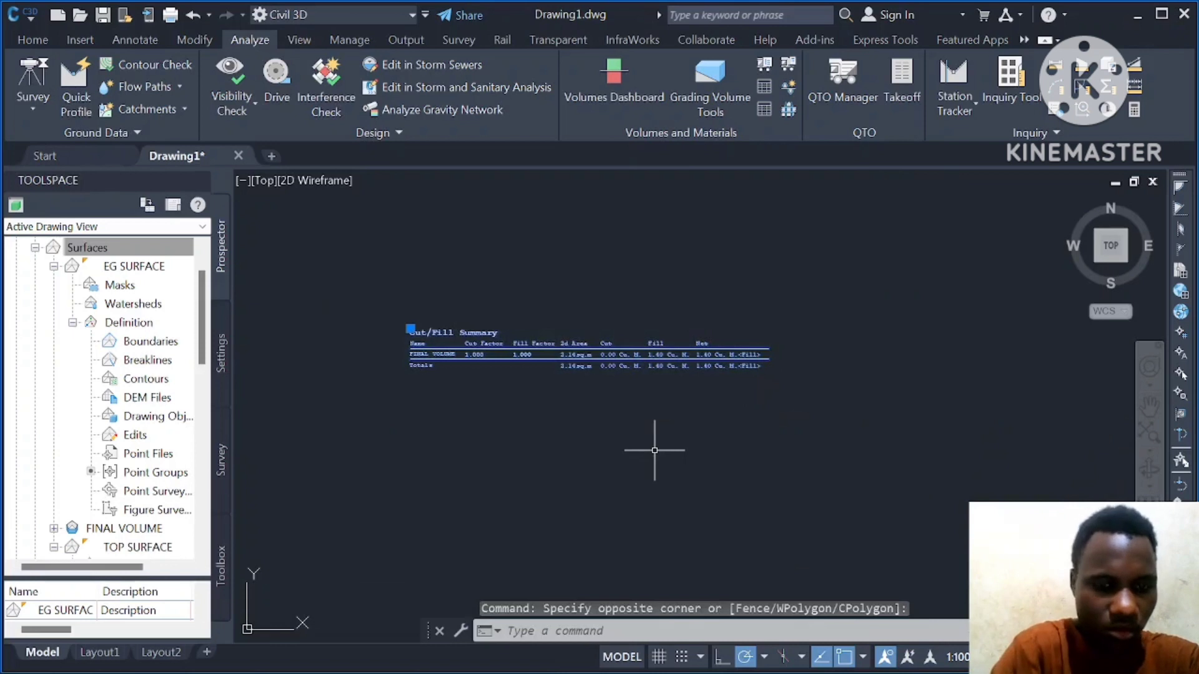
{"action": "left_click", "coordinate": [650, 449]}
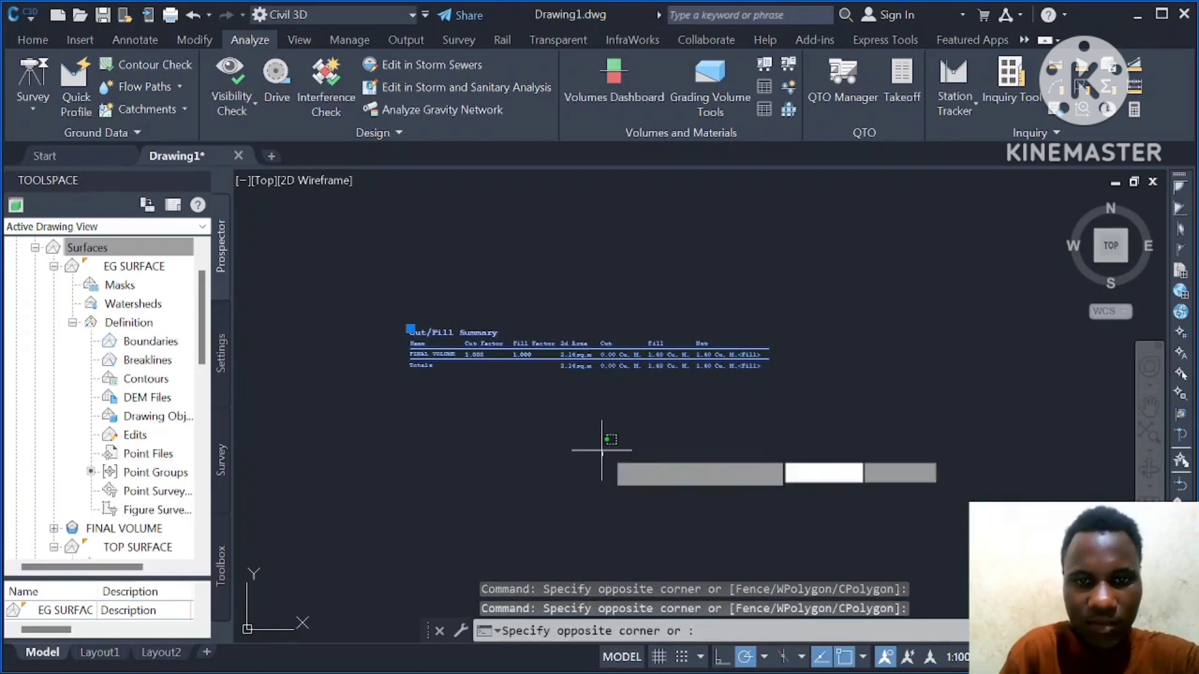
{"action": "scroll", "coordinate": [625, 462], "scroll_direction": "down", "scroll_amount": 3}
{"action": "left_click", "coordinate": [626, 473]}
{"action": "scroll", "coordinate": [674, 406], "scroll_direction": "up", "scroll_amount": 10}
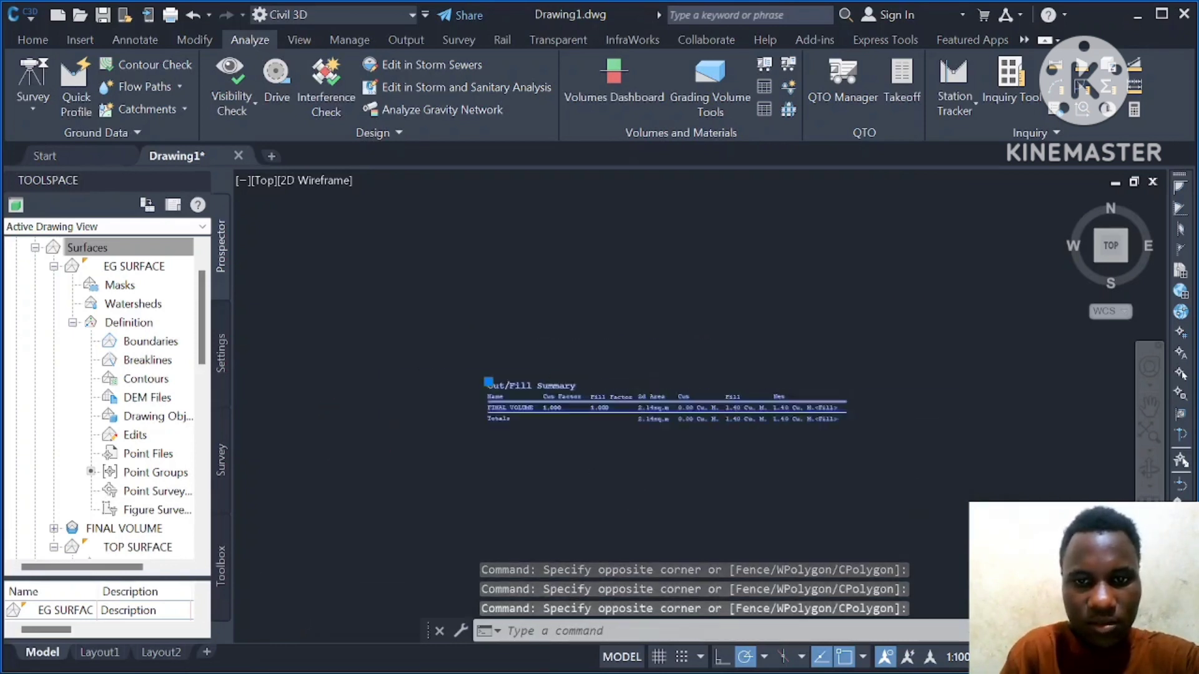
{"action": "scroll", "coordinate": [520, 329], "scroll_direction": "down", "scroll_amount": 5}
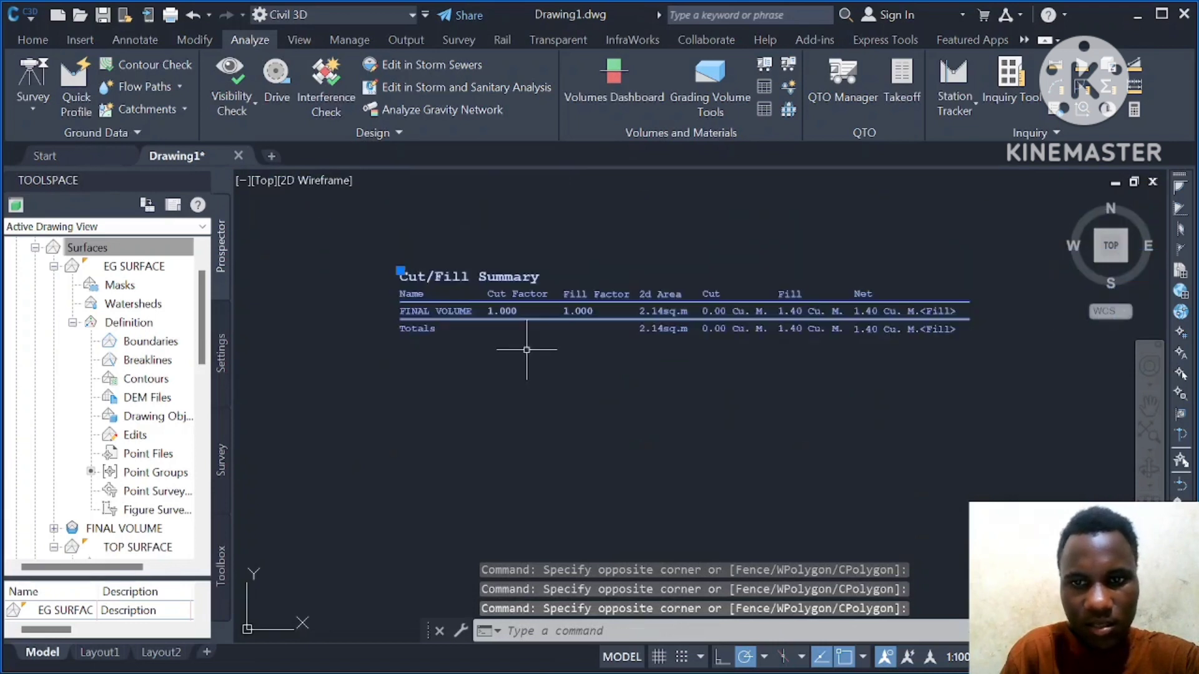
{"action": "scroll", "coordinate": [621, 403], "scroll_direction": "up", "scroll_amount": 3}
{"action": "scroll", "coordinate": [621, 404], "scroll_direction": "down", "scroll_amount": 2}
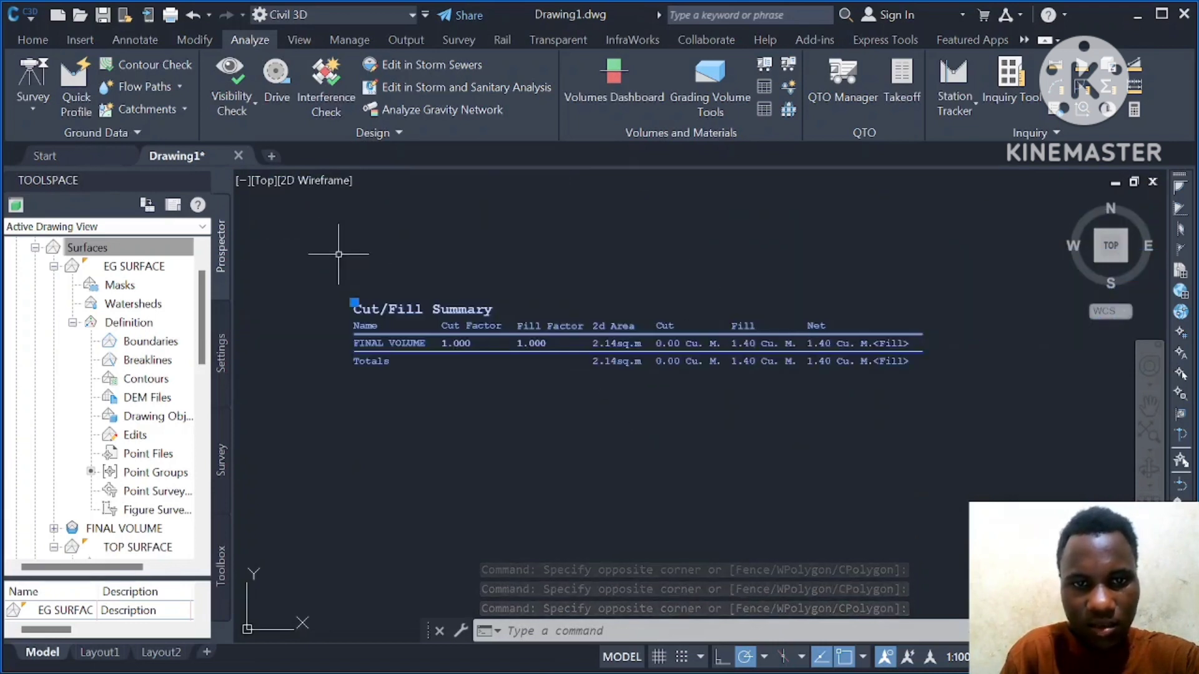
{"action": "left_click", "coordinate": [304, 232]}
{"action": "left_click", "coordinate": [1065, 441]}
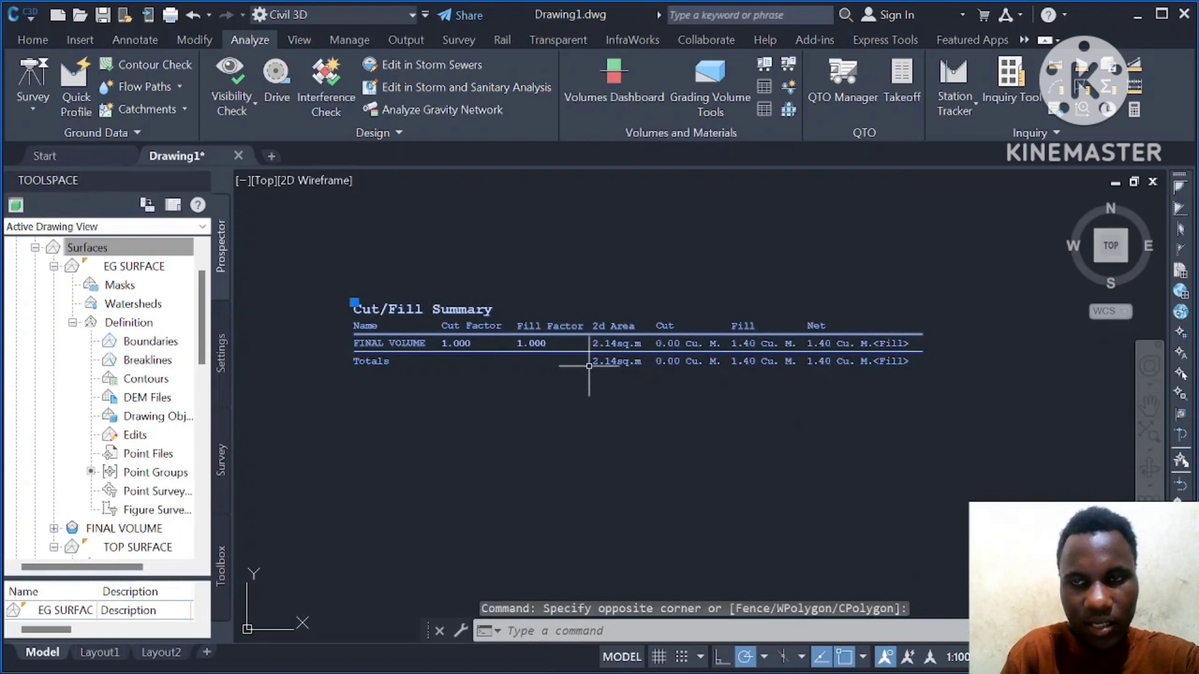
Step: Quit the program without saving the changes to Drawing1.dwg
{"action": "left_click", "coordinate": [1185, 16]}
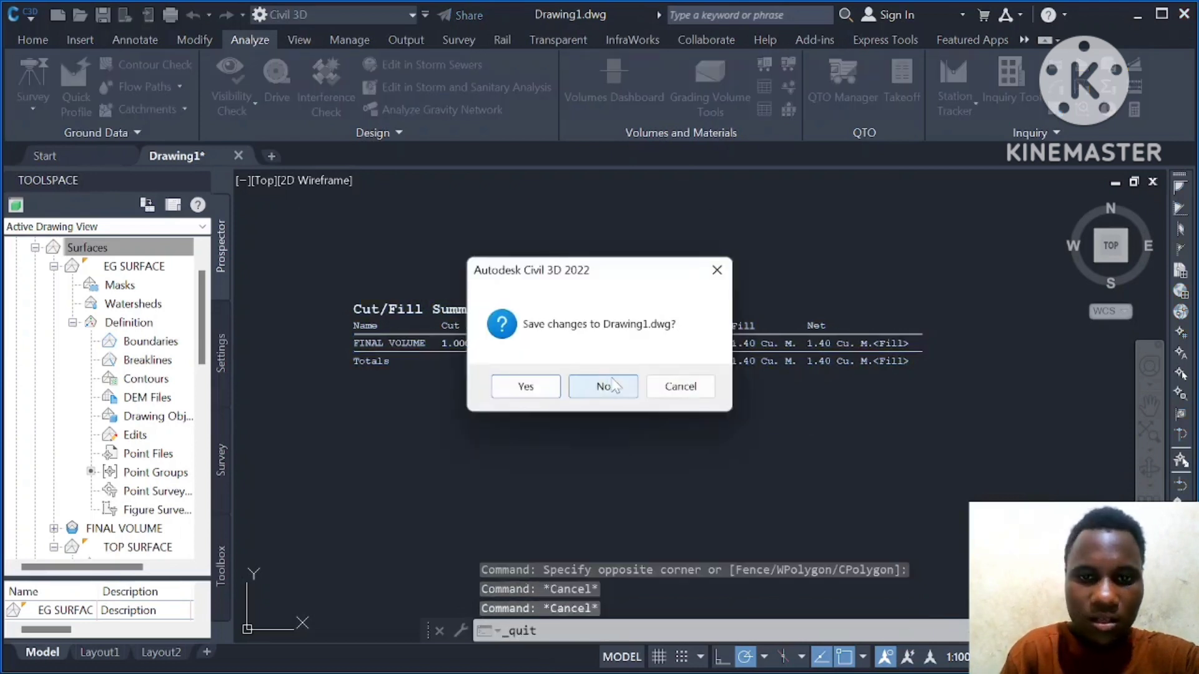
{"action": "left_click", "coordinate": [609, 386]}
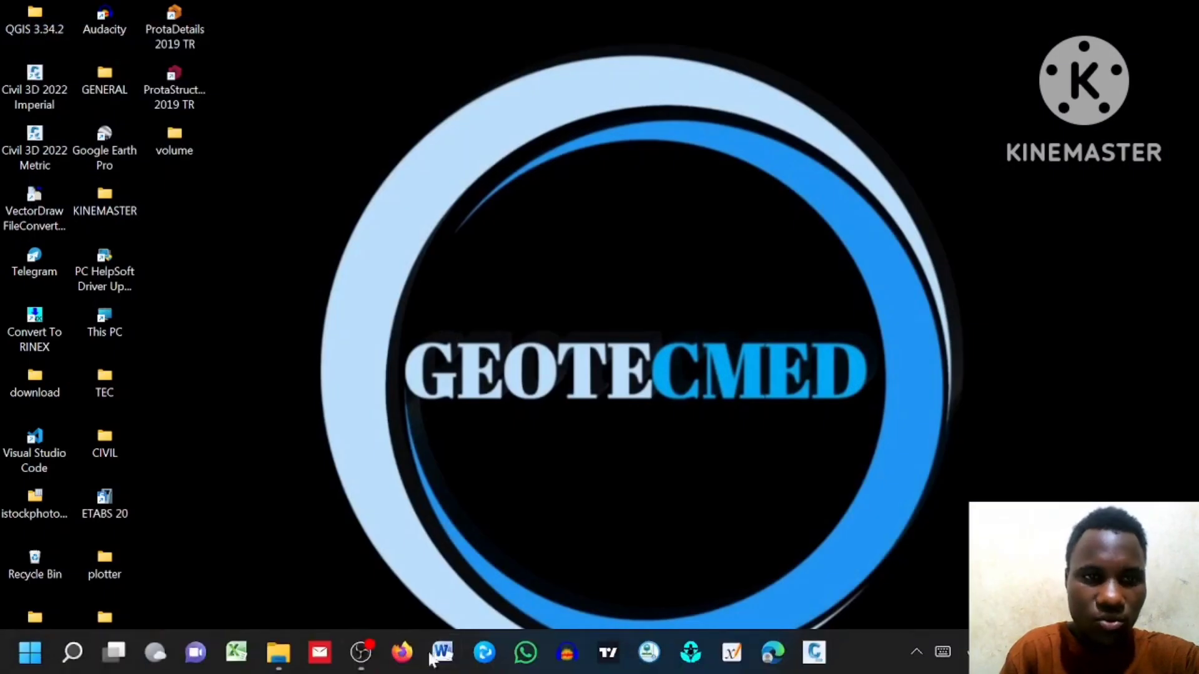
{"action": "left_click", "coordinate": [362, 660]}
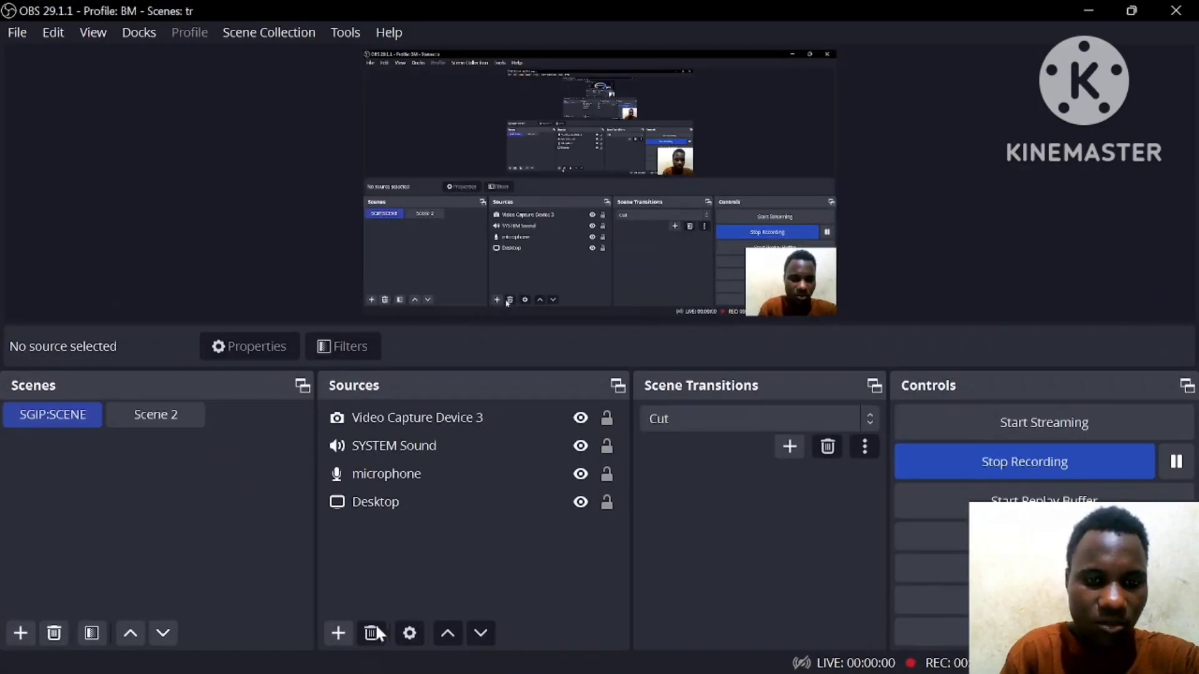